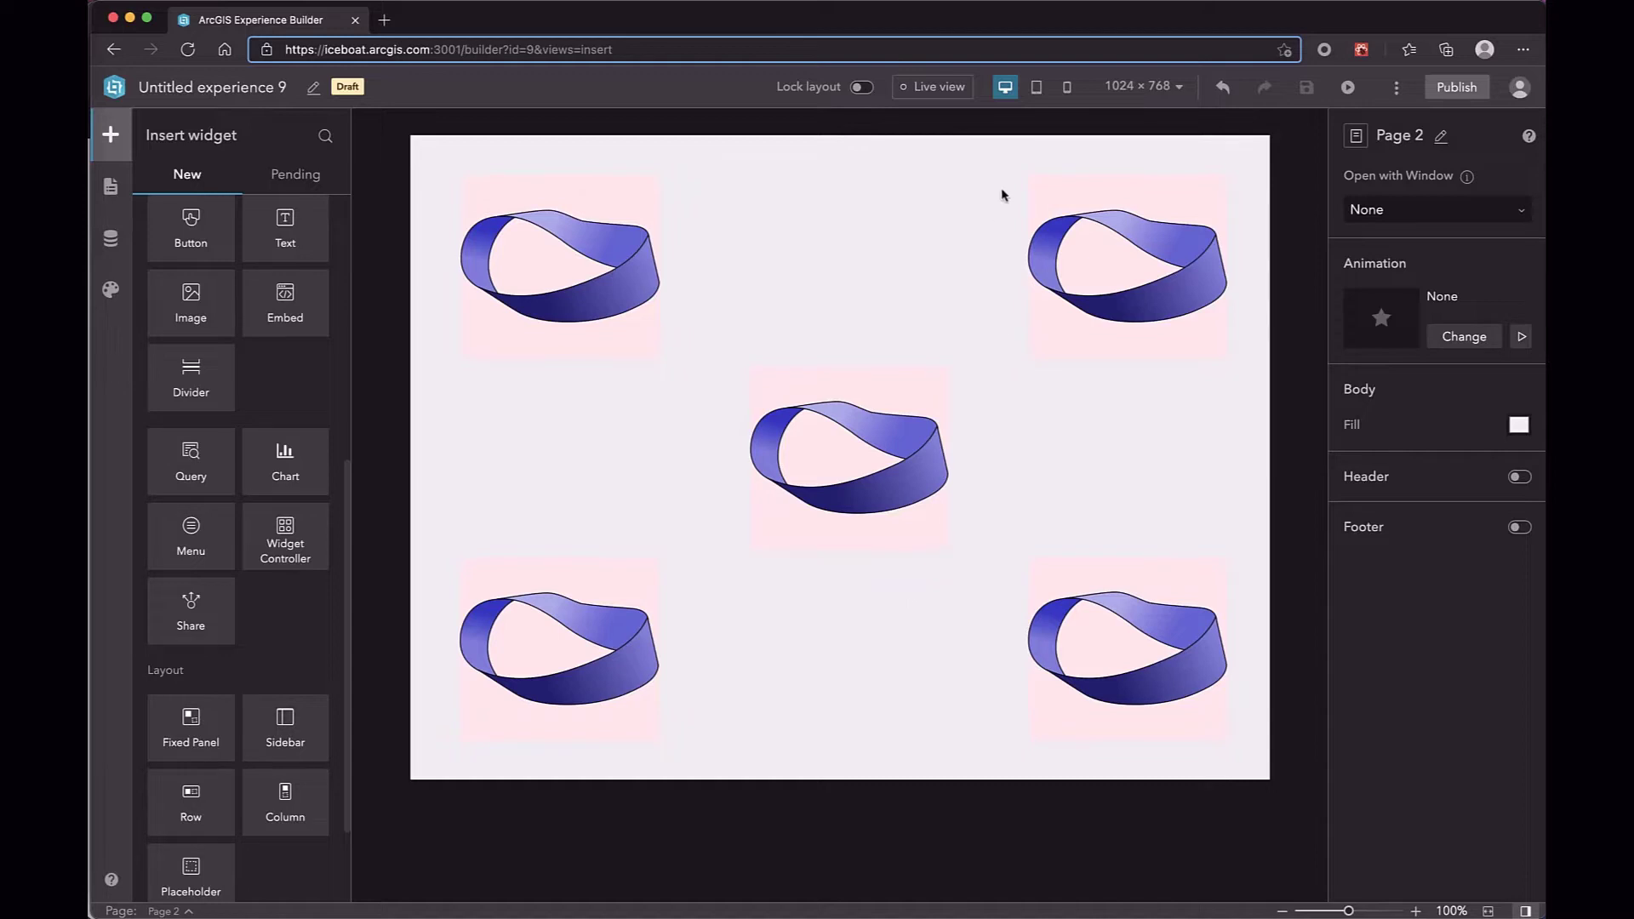
Review the page at the Medium (tablet) and Small (phone) screen sizes
click(1037, 87)
scroll(1167, 532, down, 1)
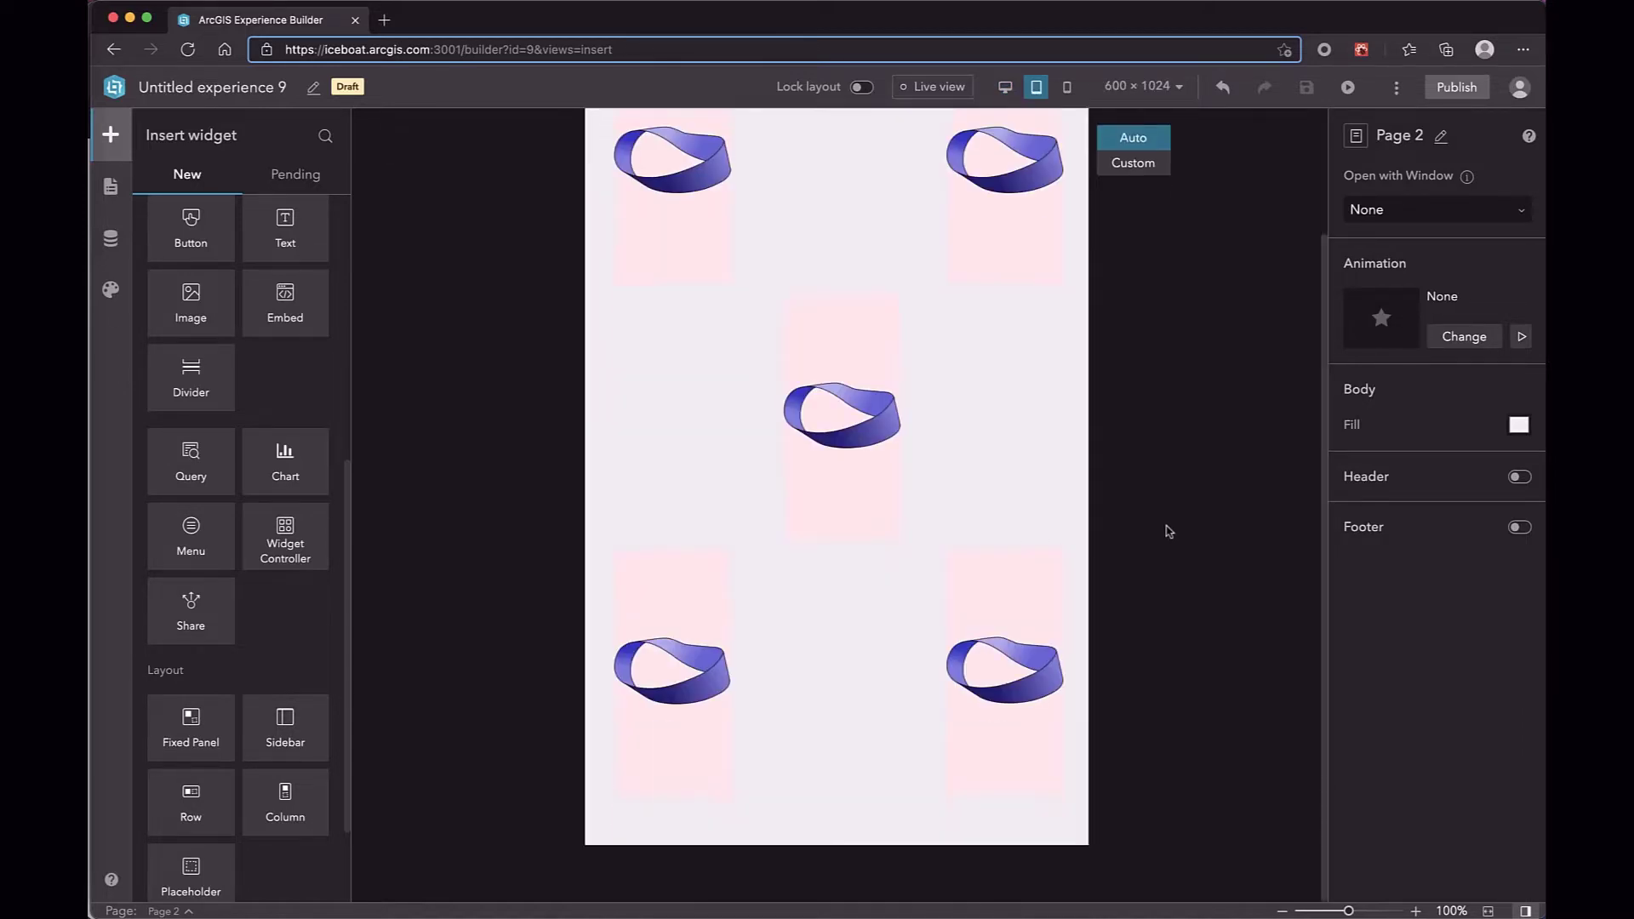
scroll(1166, 532, up, 1)
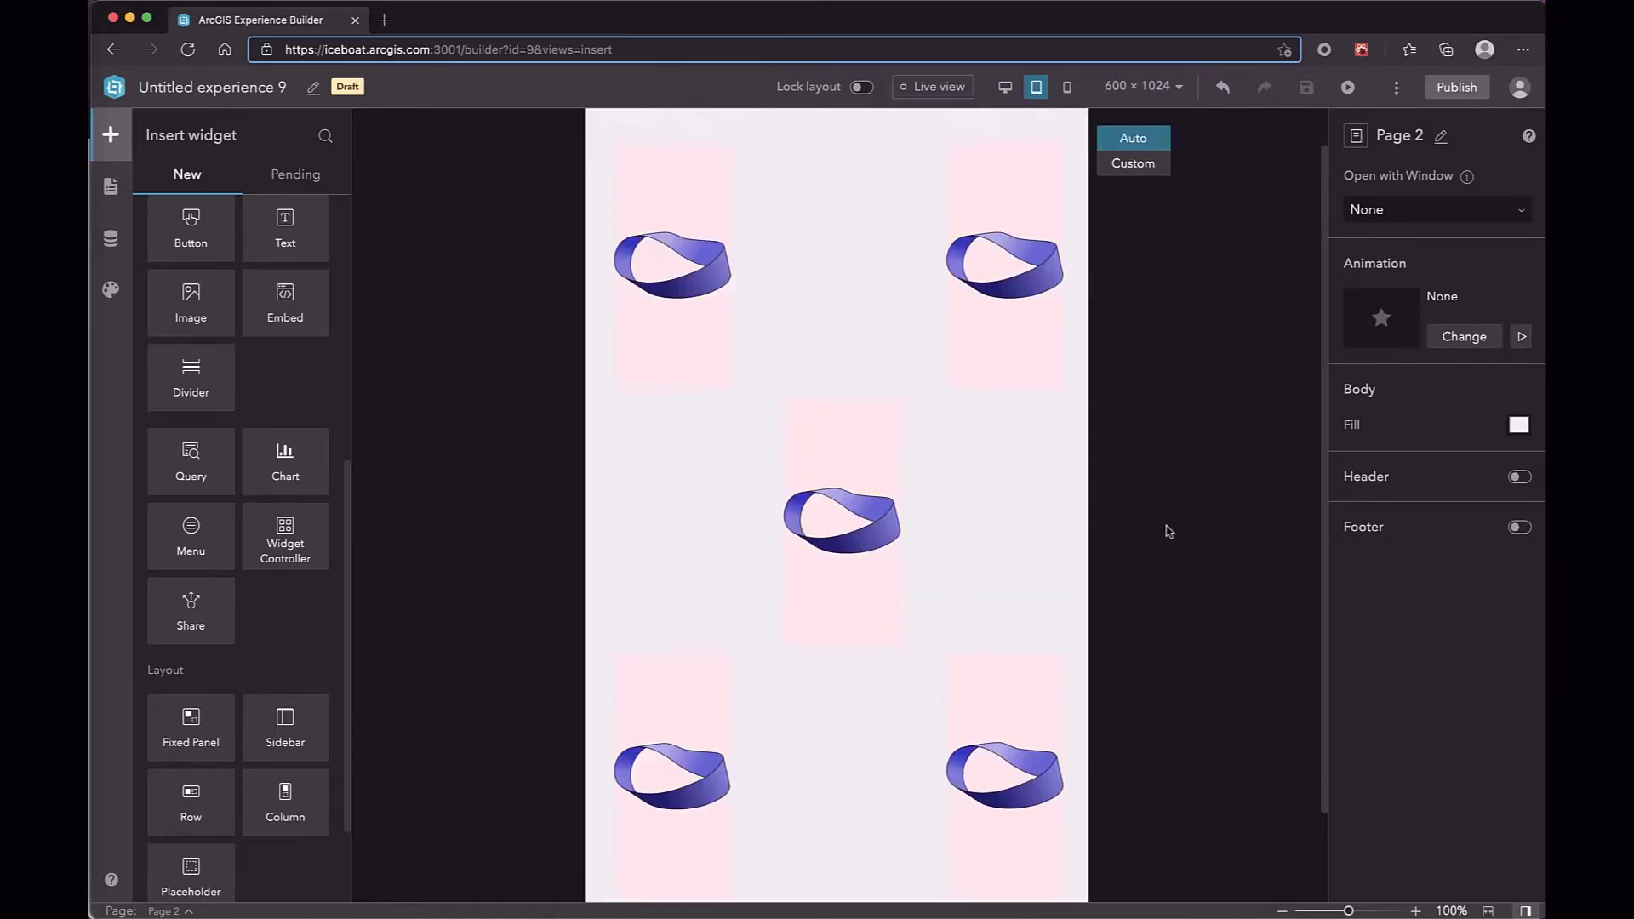
click(1069, 89)
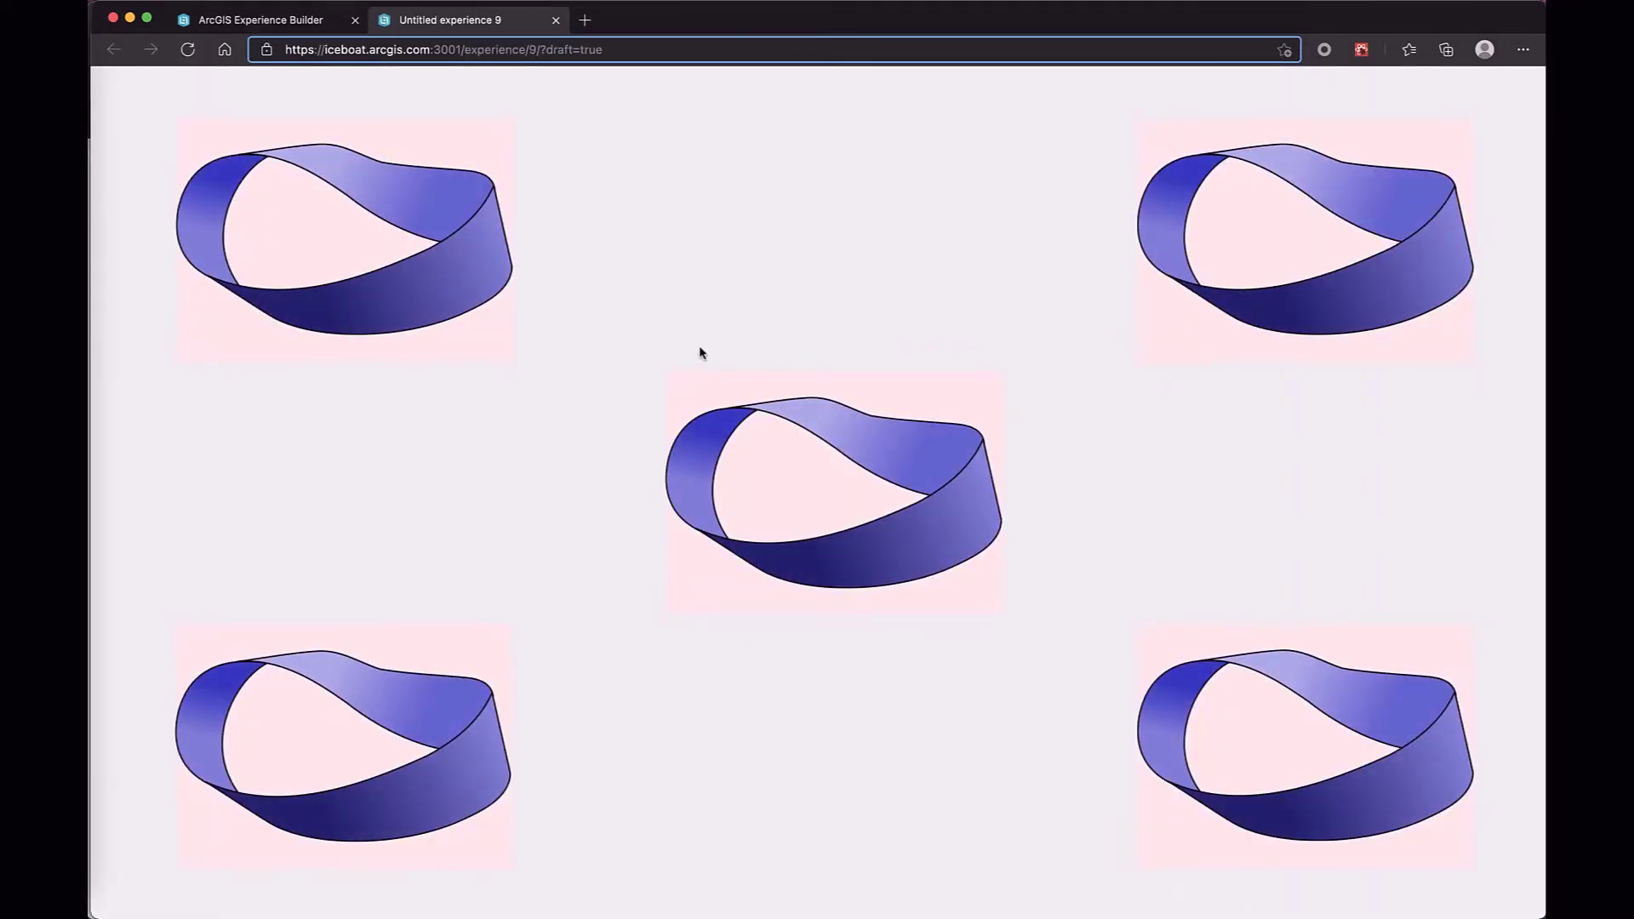
Move the draft preview into its own window, then shrink, reposition and resize it before closing it
drag(449, 21, 460, 108)
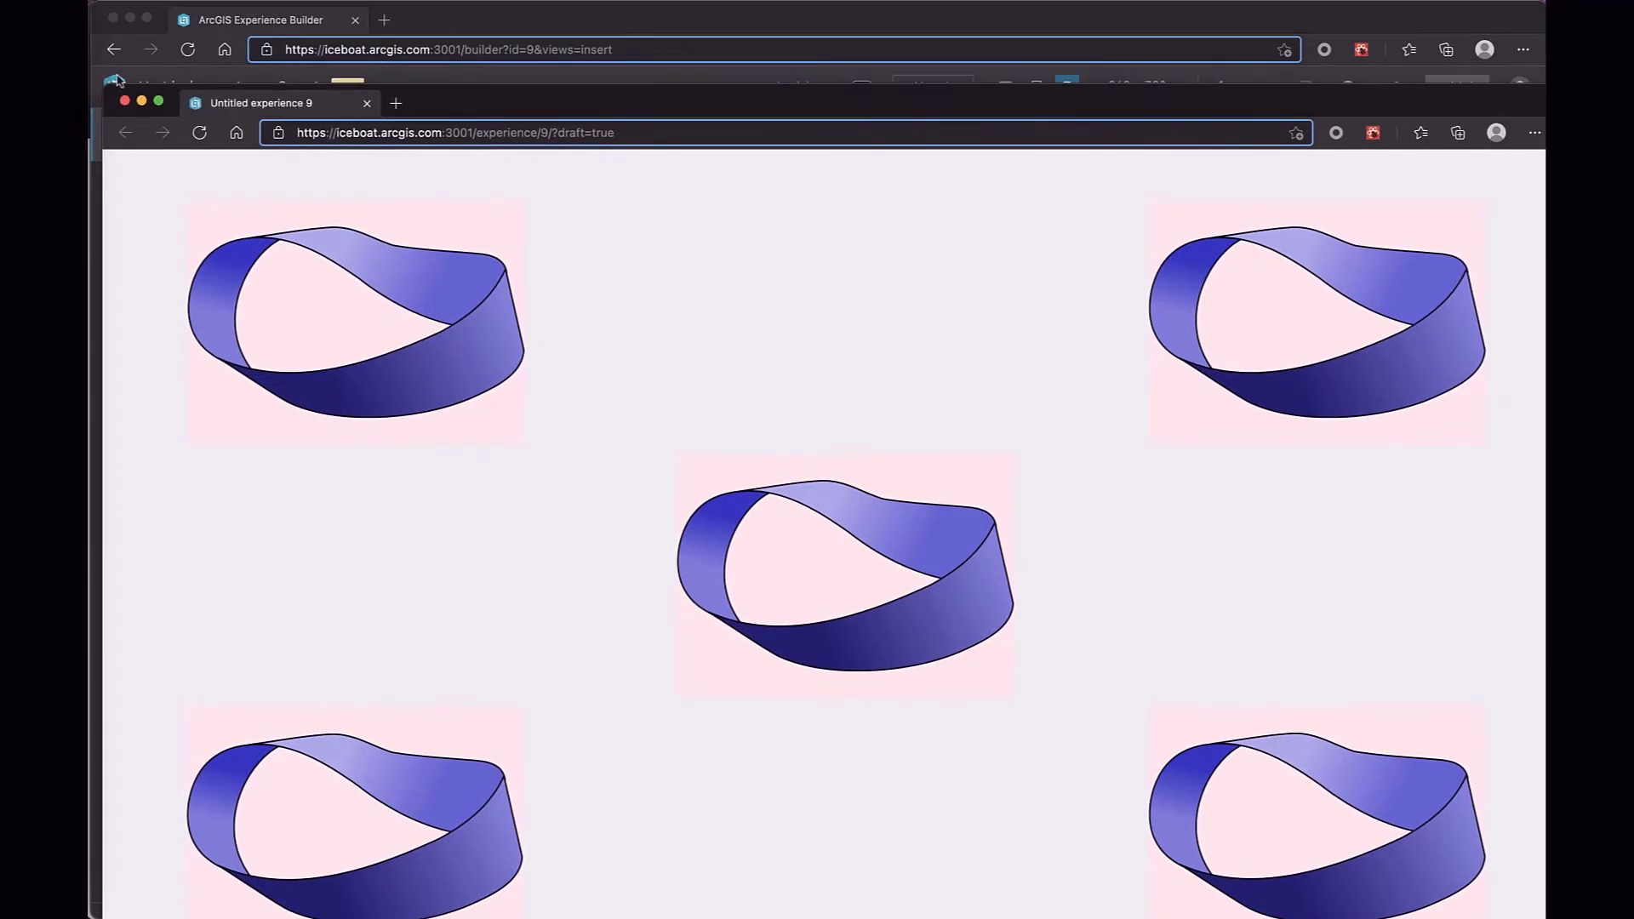
drag(103, 91, 417, 247)
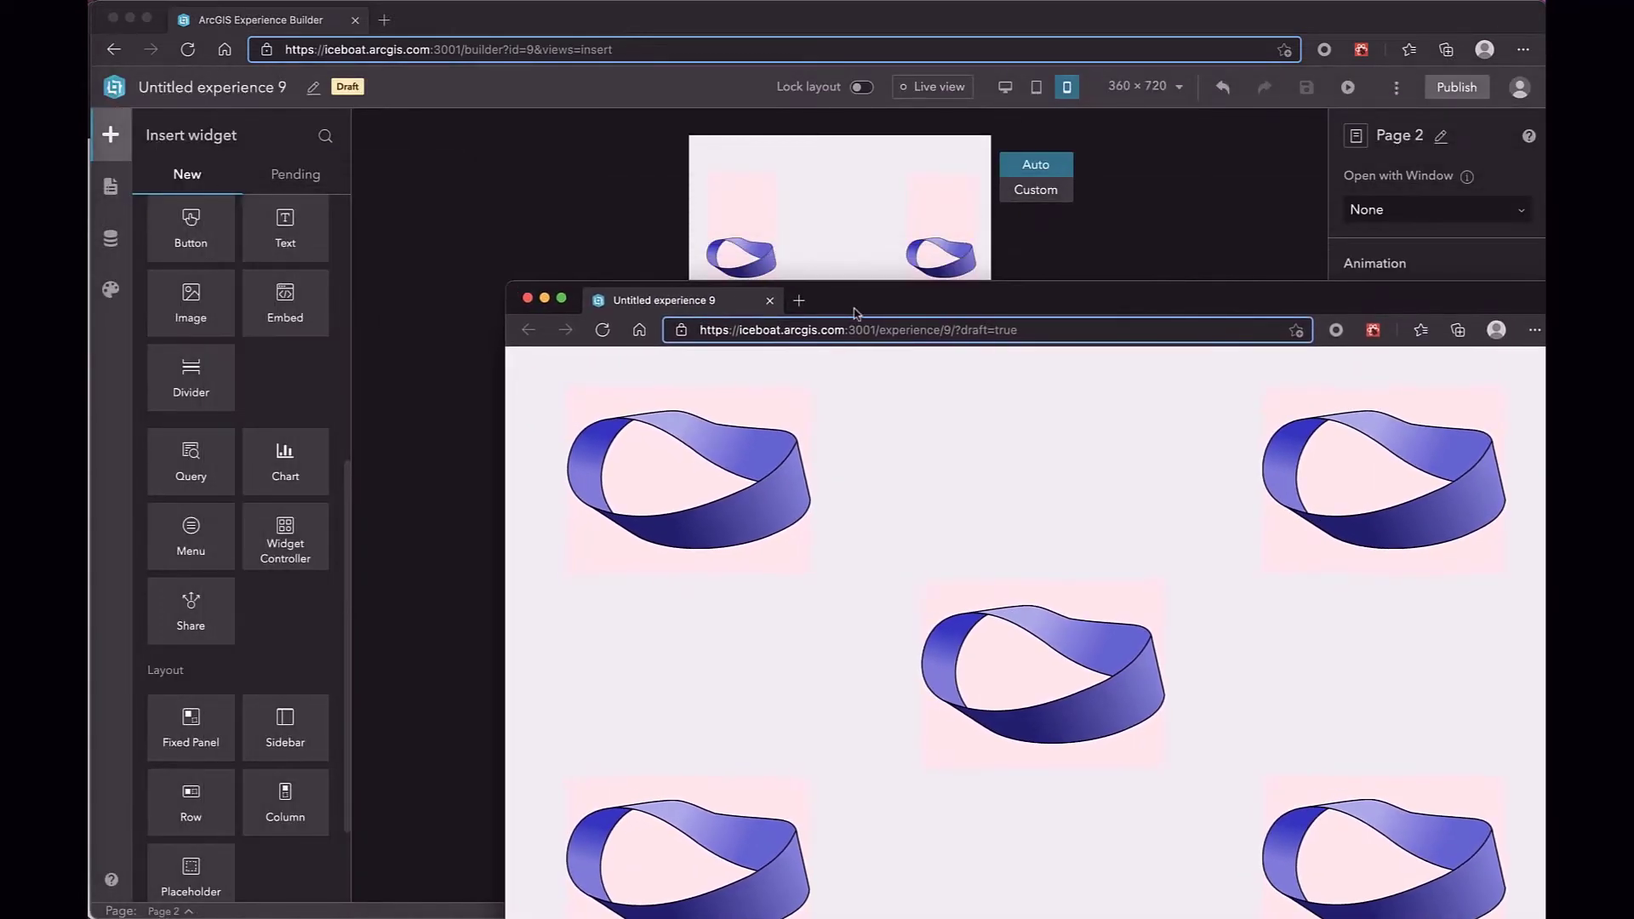
drag(902, 312, 603, 44)
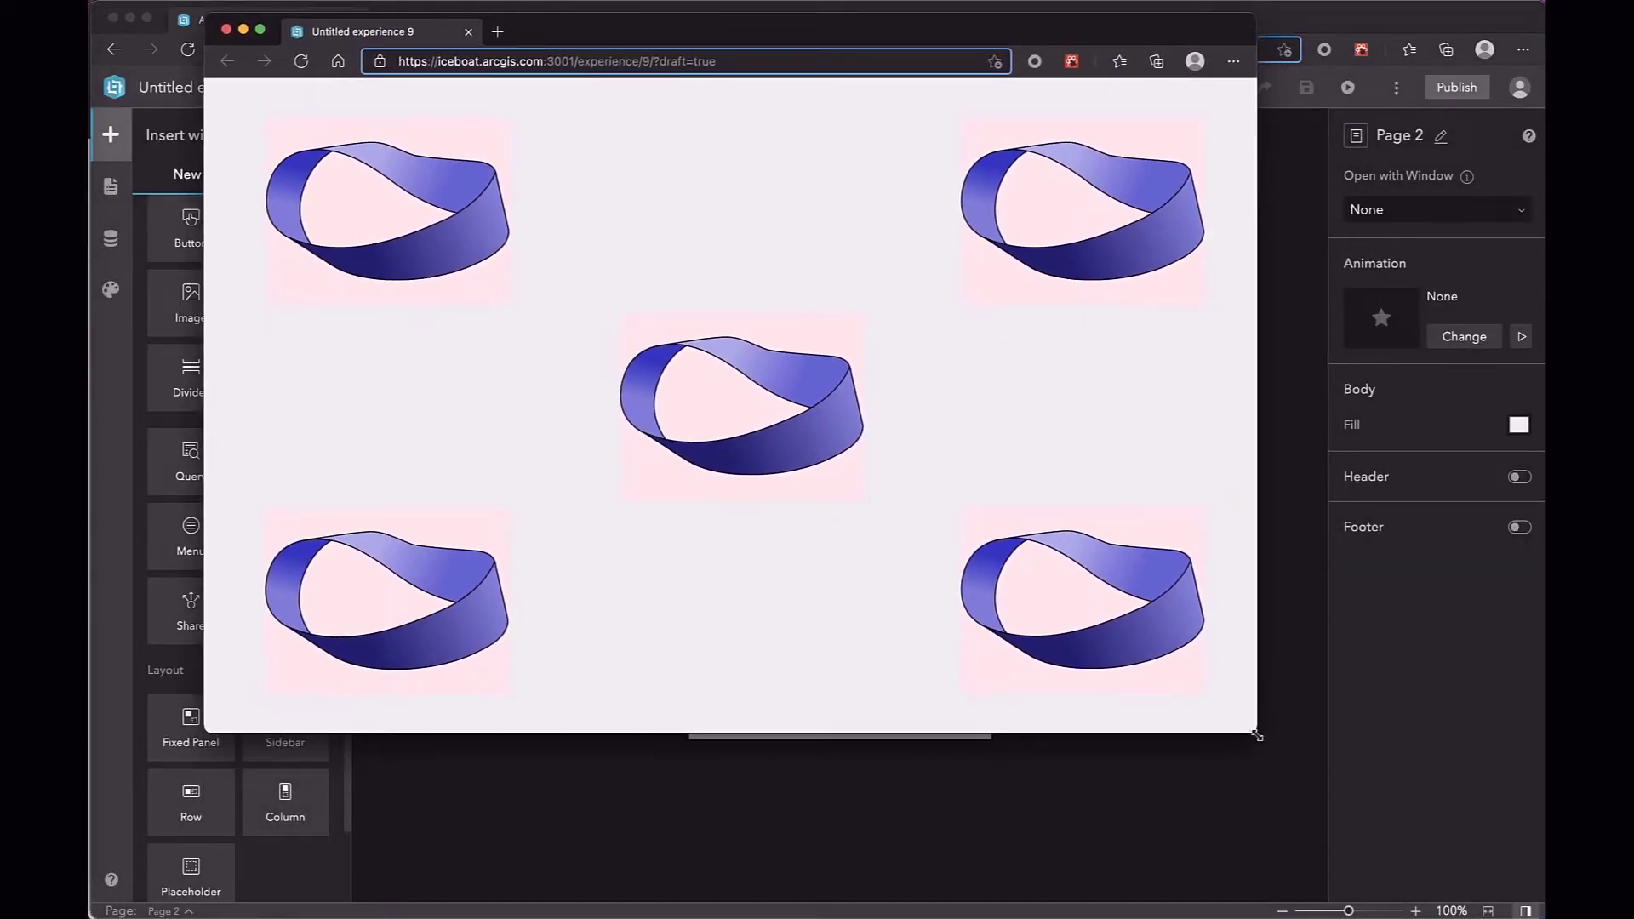
drag(1257, 733, 1472, 893)
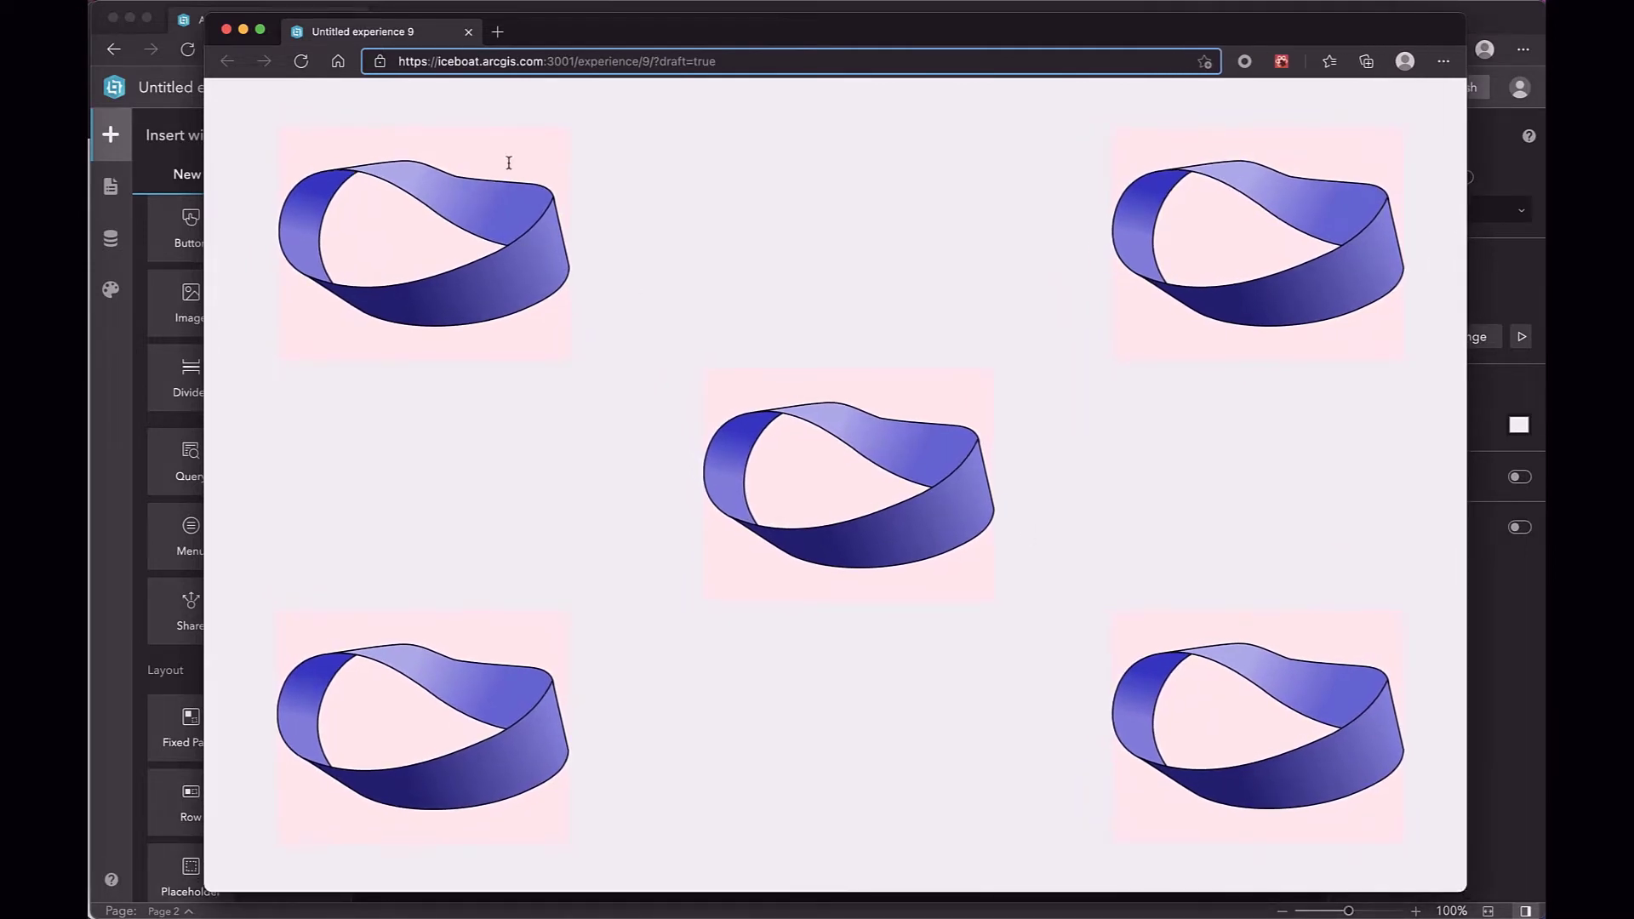
click(468, 31)
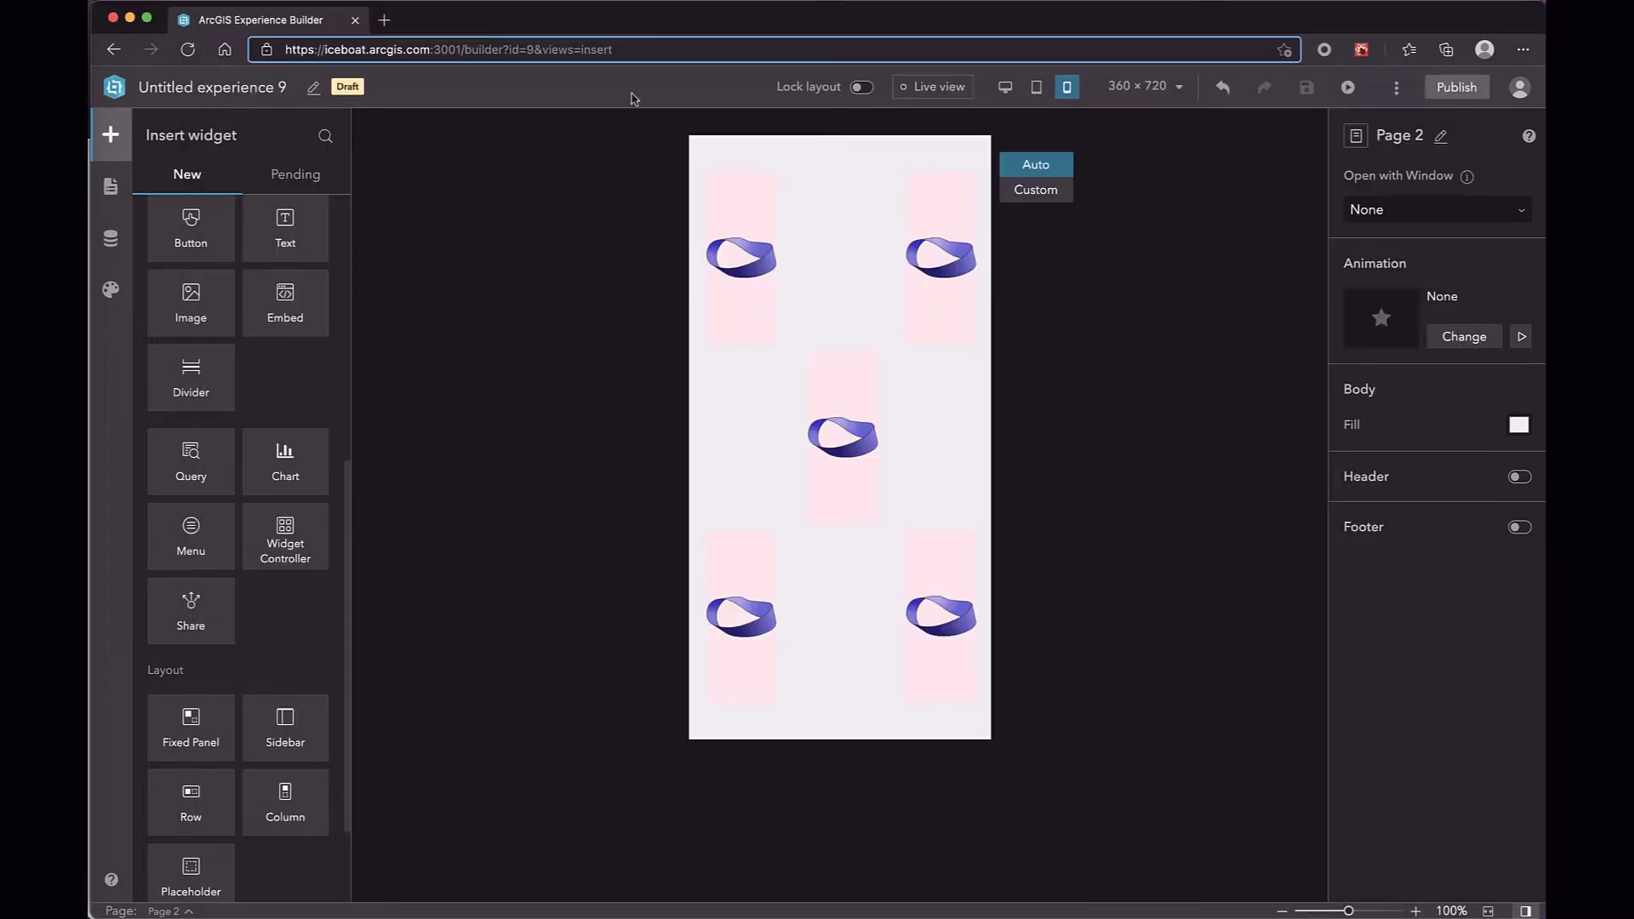
Switch the phone layout to Custom and delete the centre Möbius image from all devices
click(1050, 201)
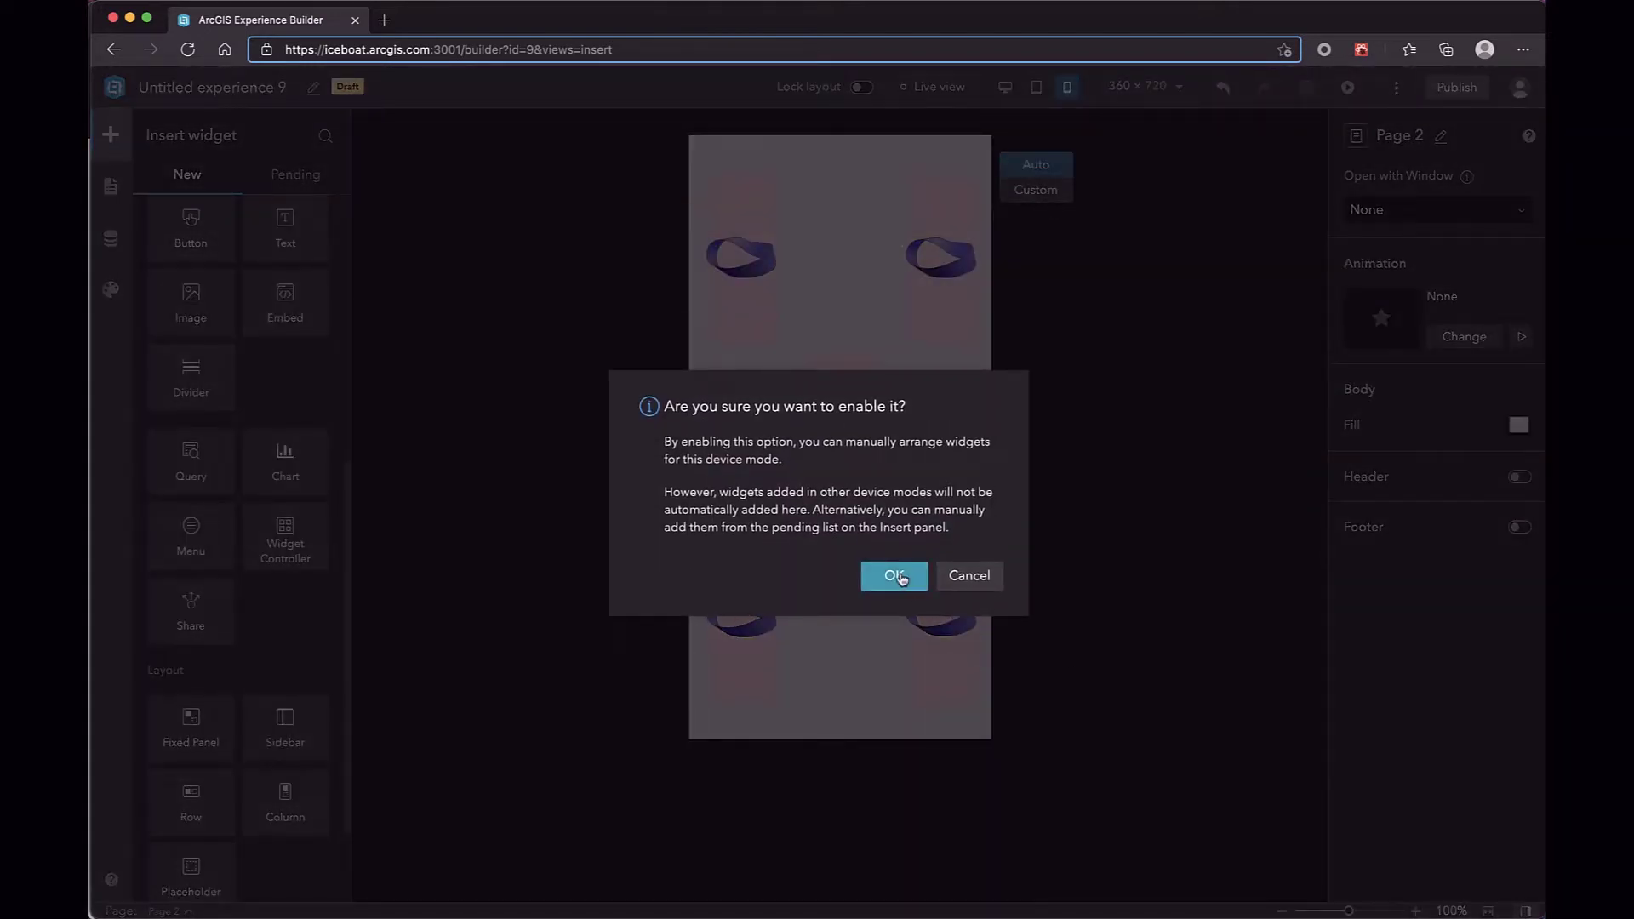
click(894, 576)
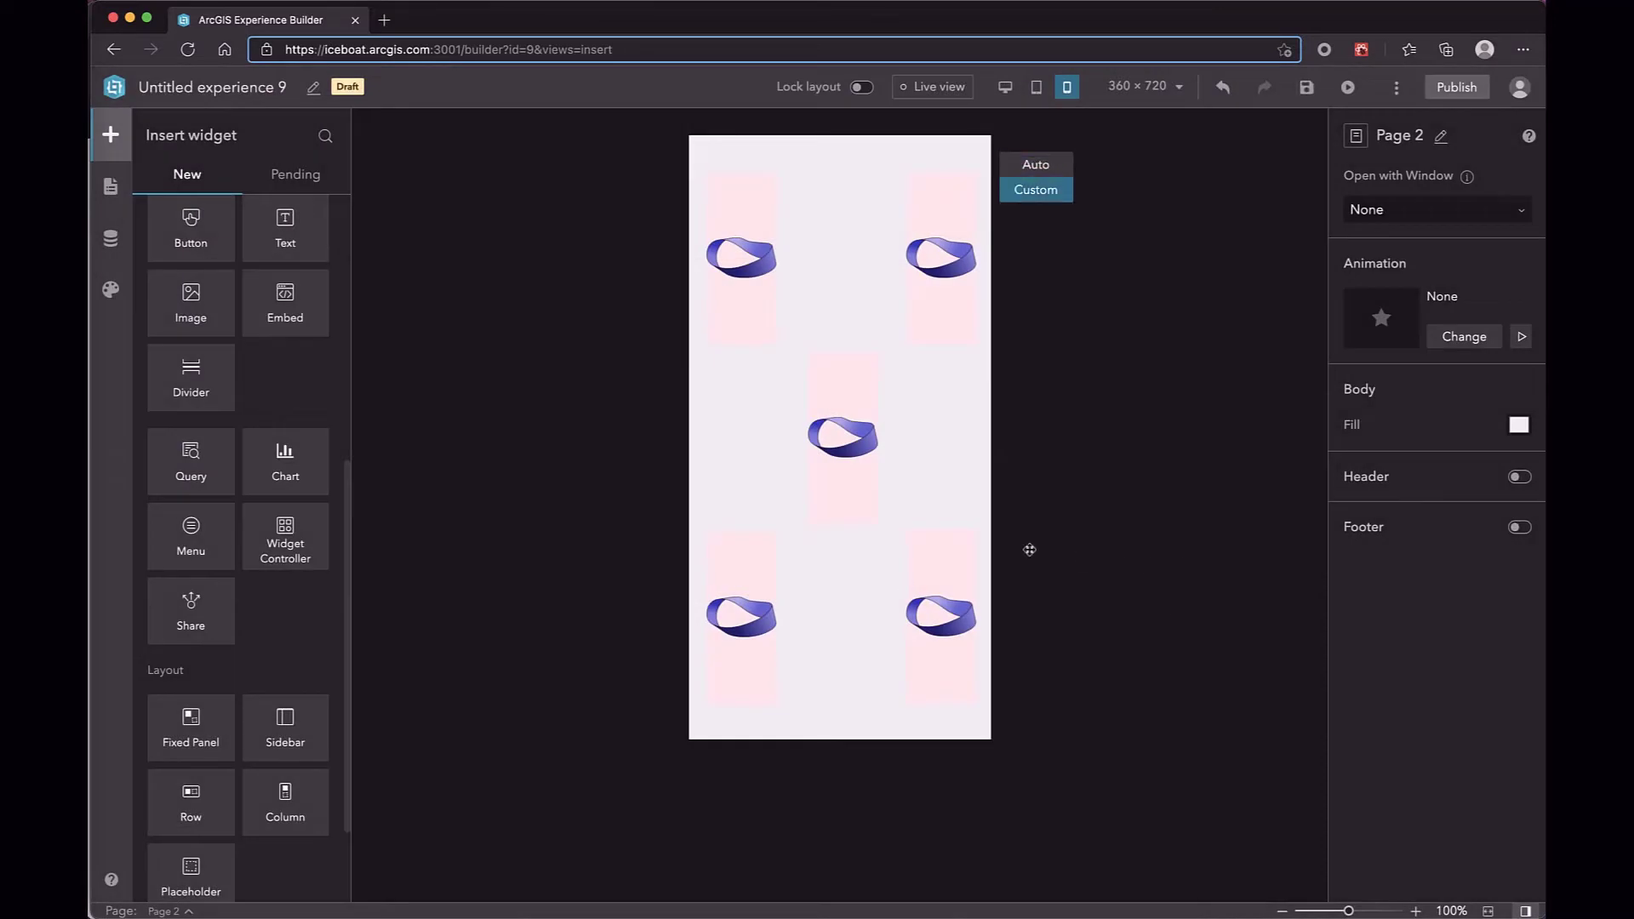
click(837, 464)
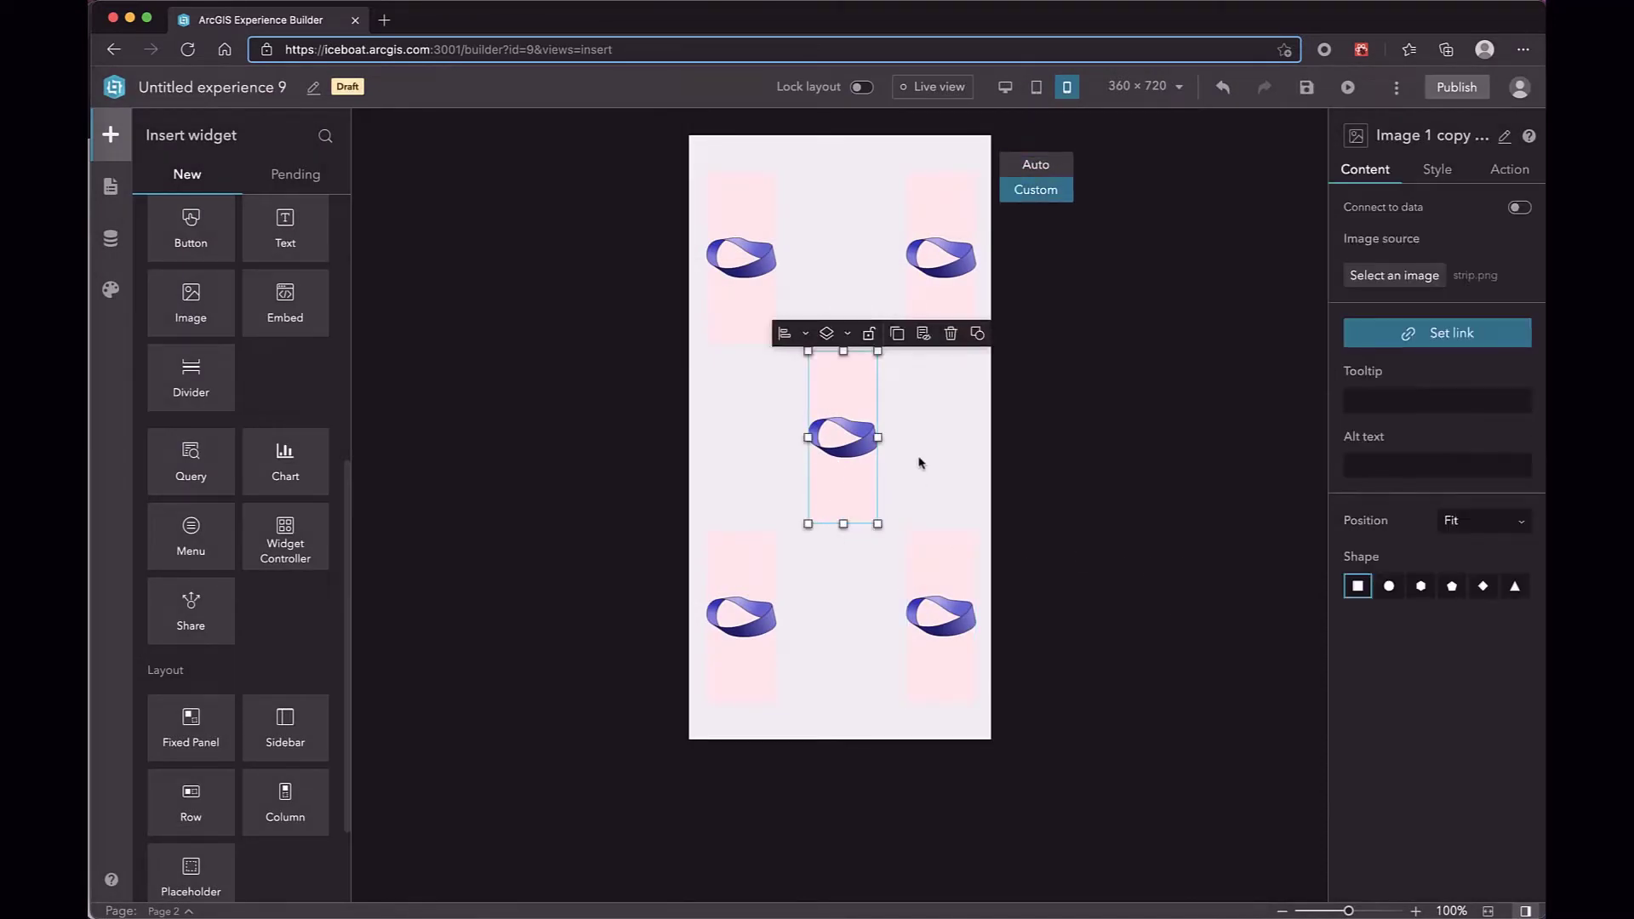
click(951, 333)
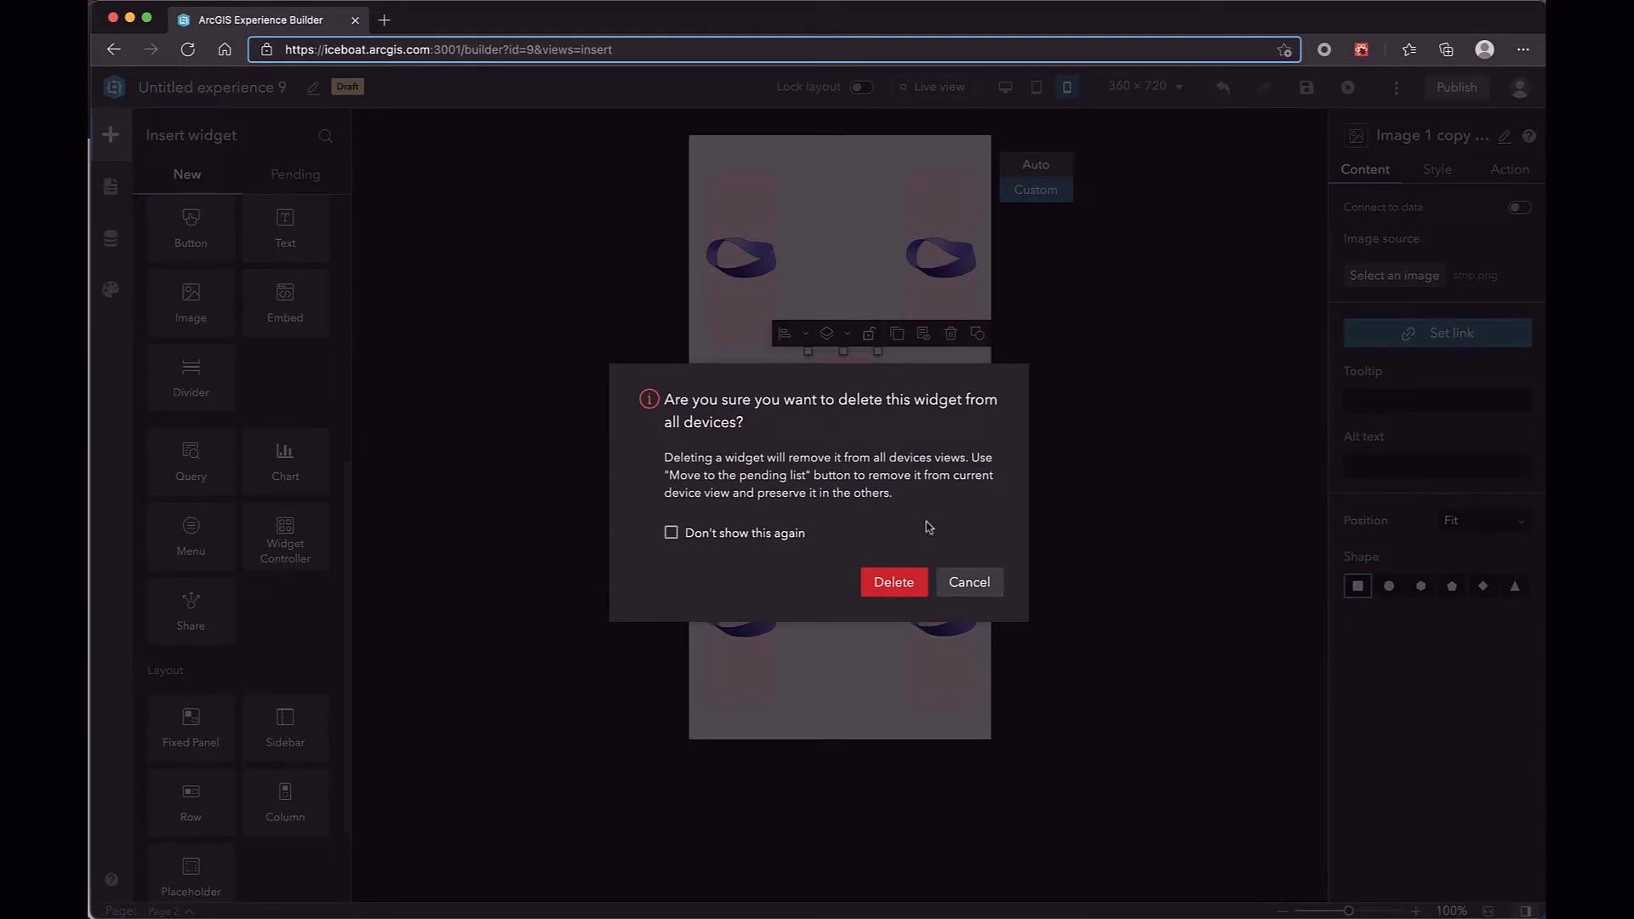
click(894, 582)
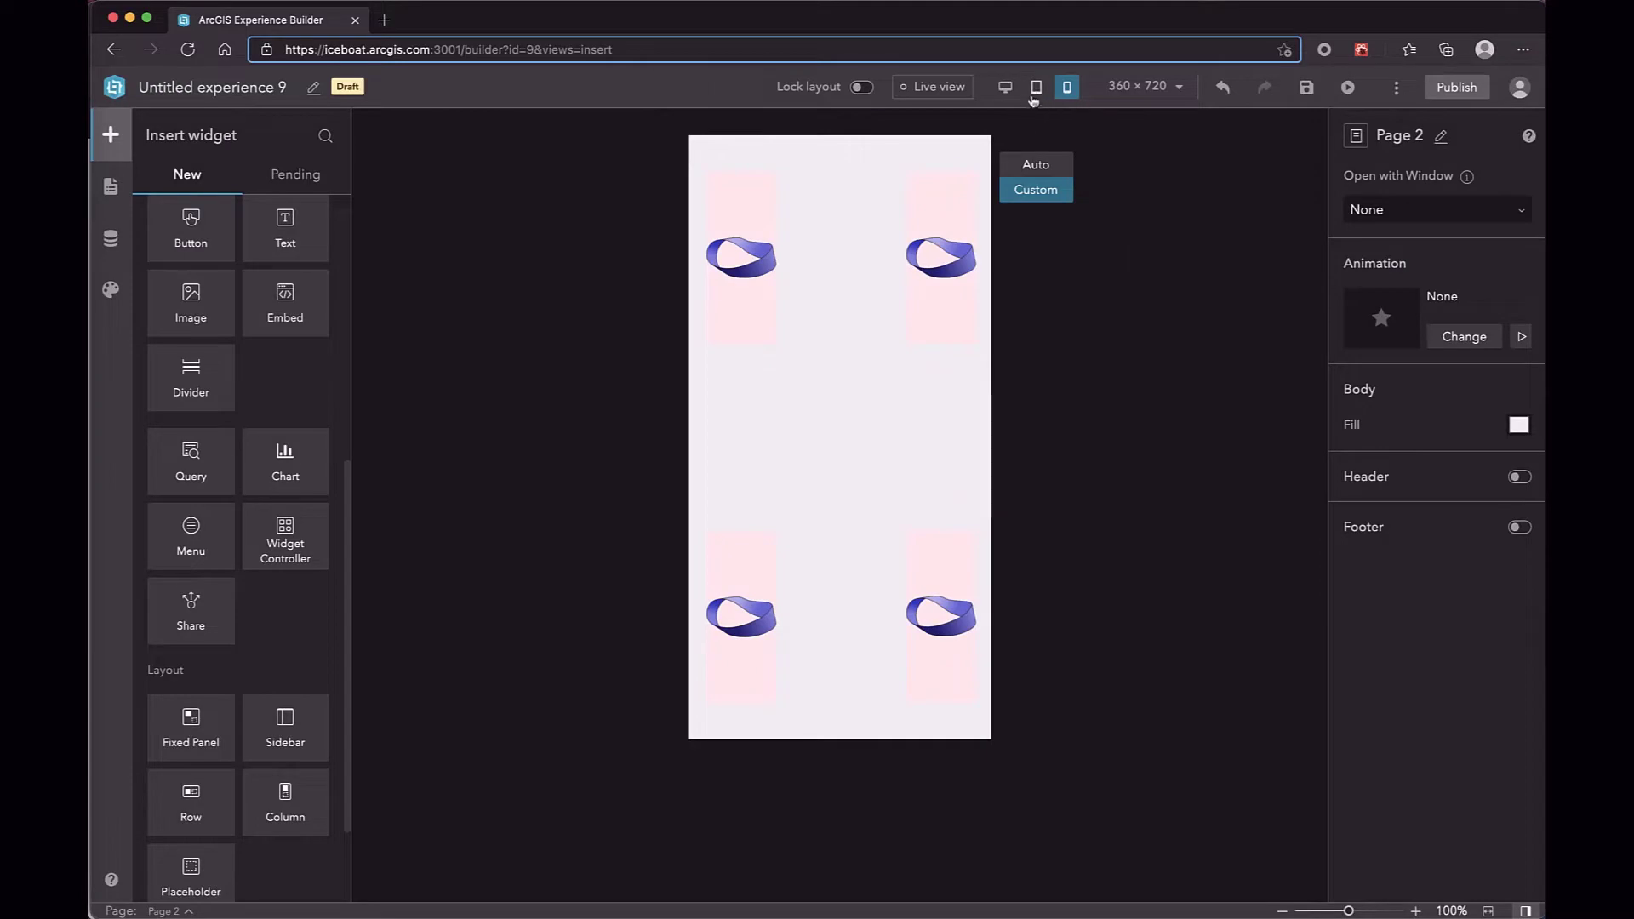
Undo the deletion, then remove the centre image from the mobile layout only
click(1005, 86)
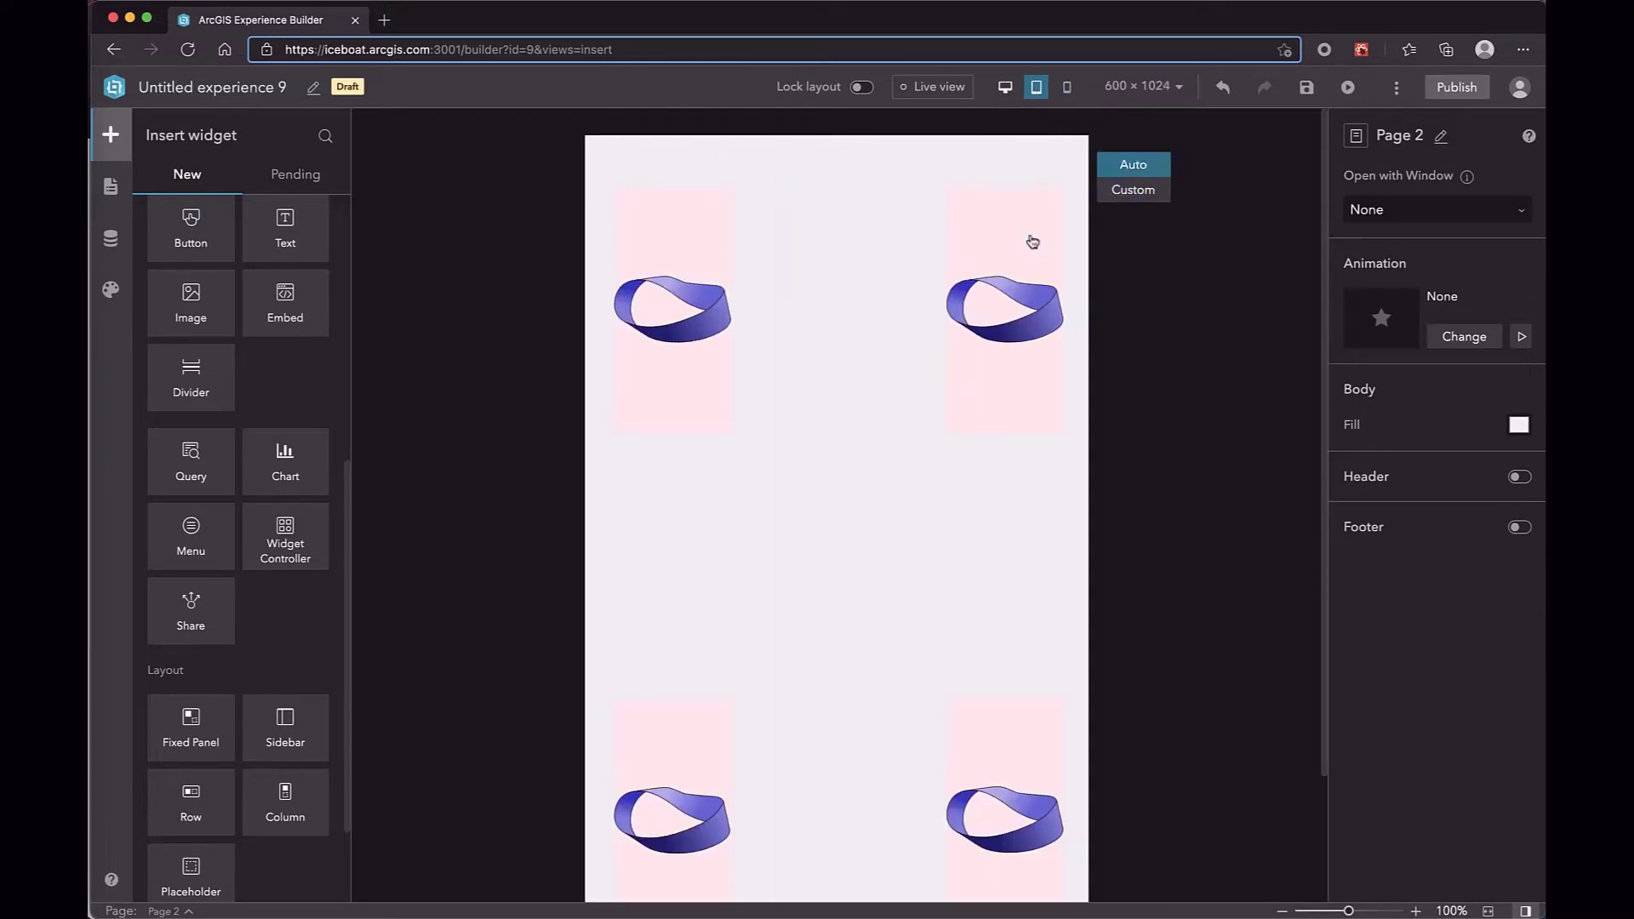
click(1070, 92)
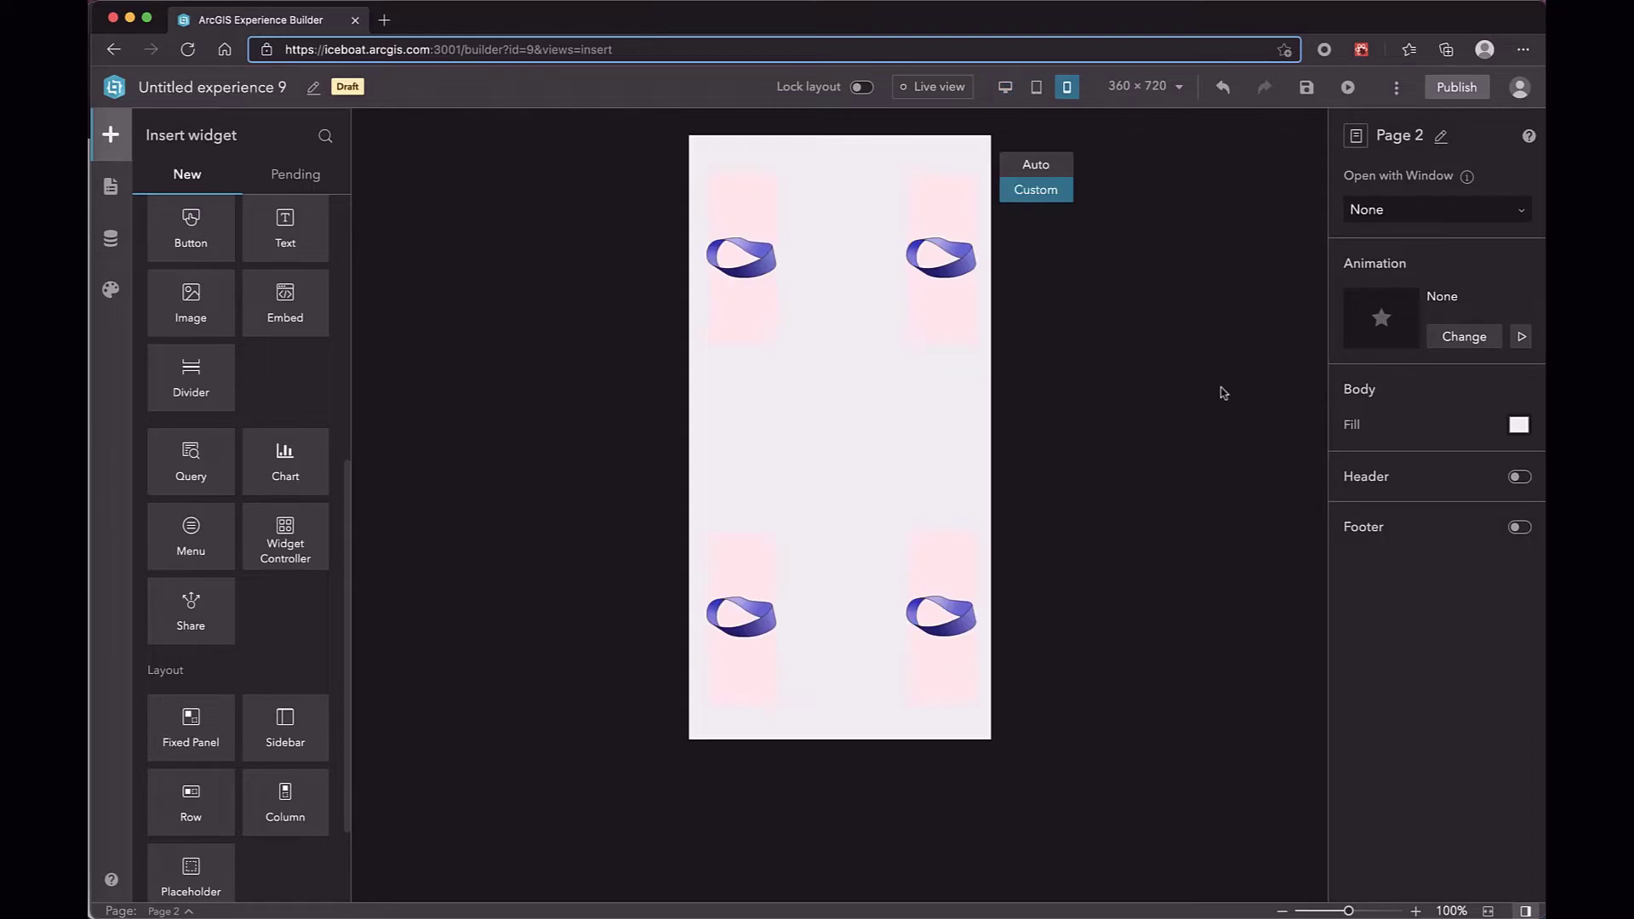
click(1223, 87)
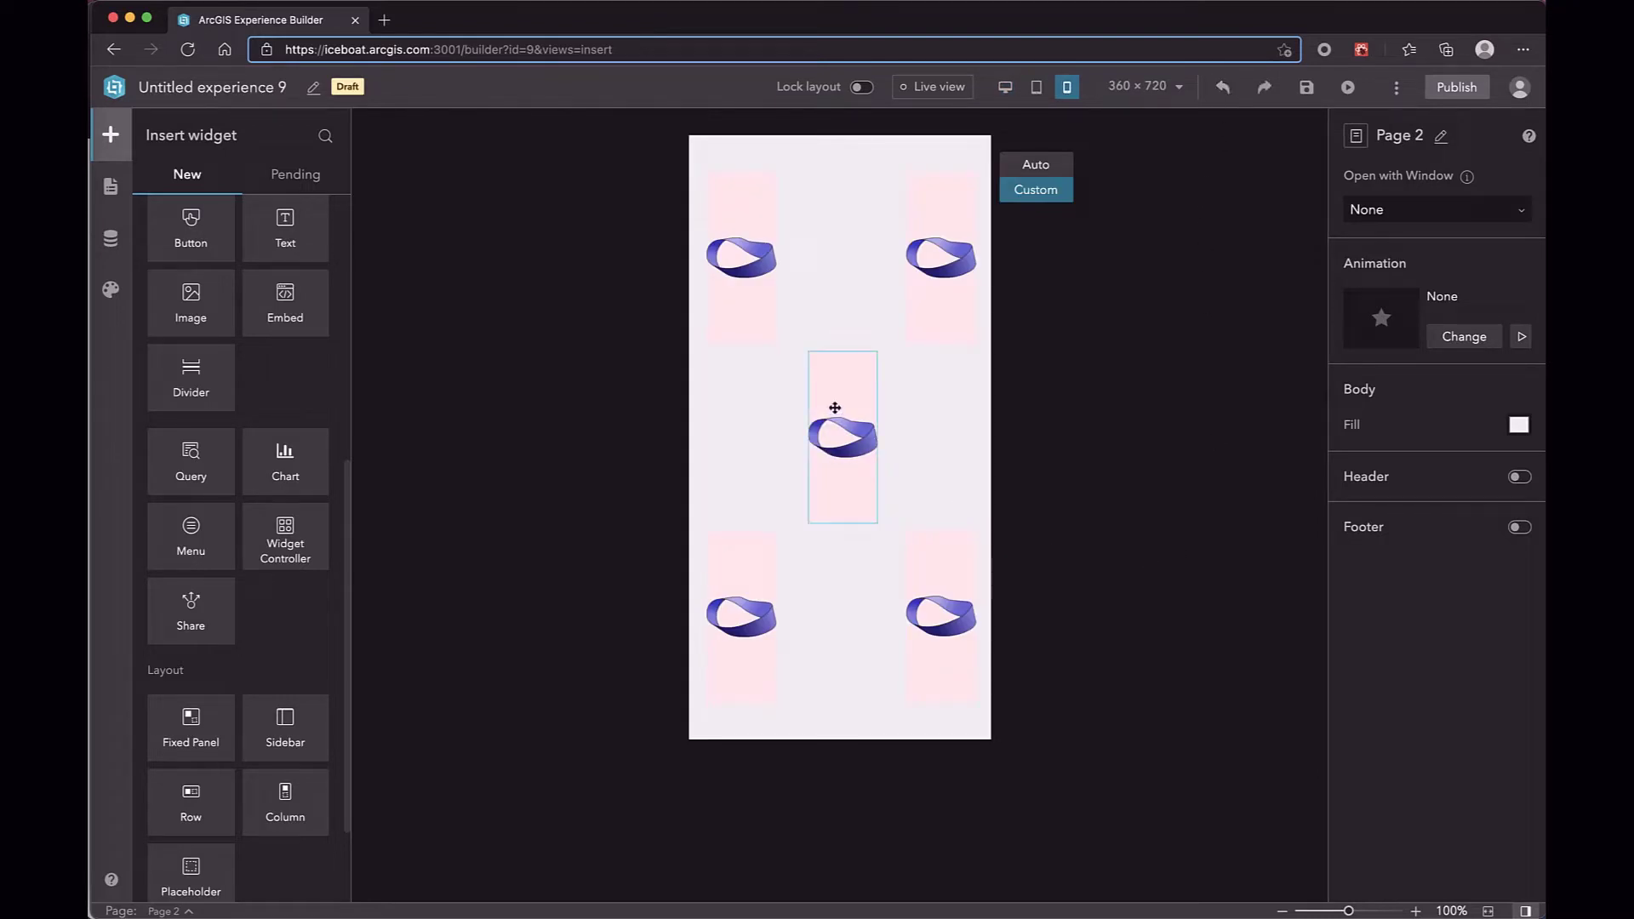
click(835, 437)
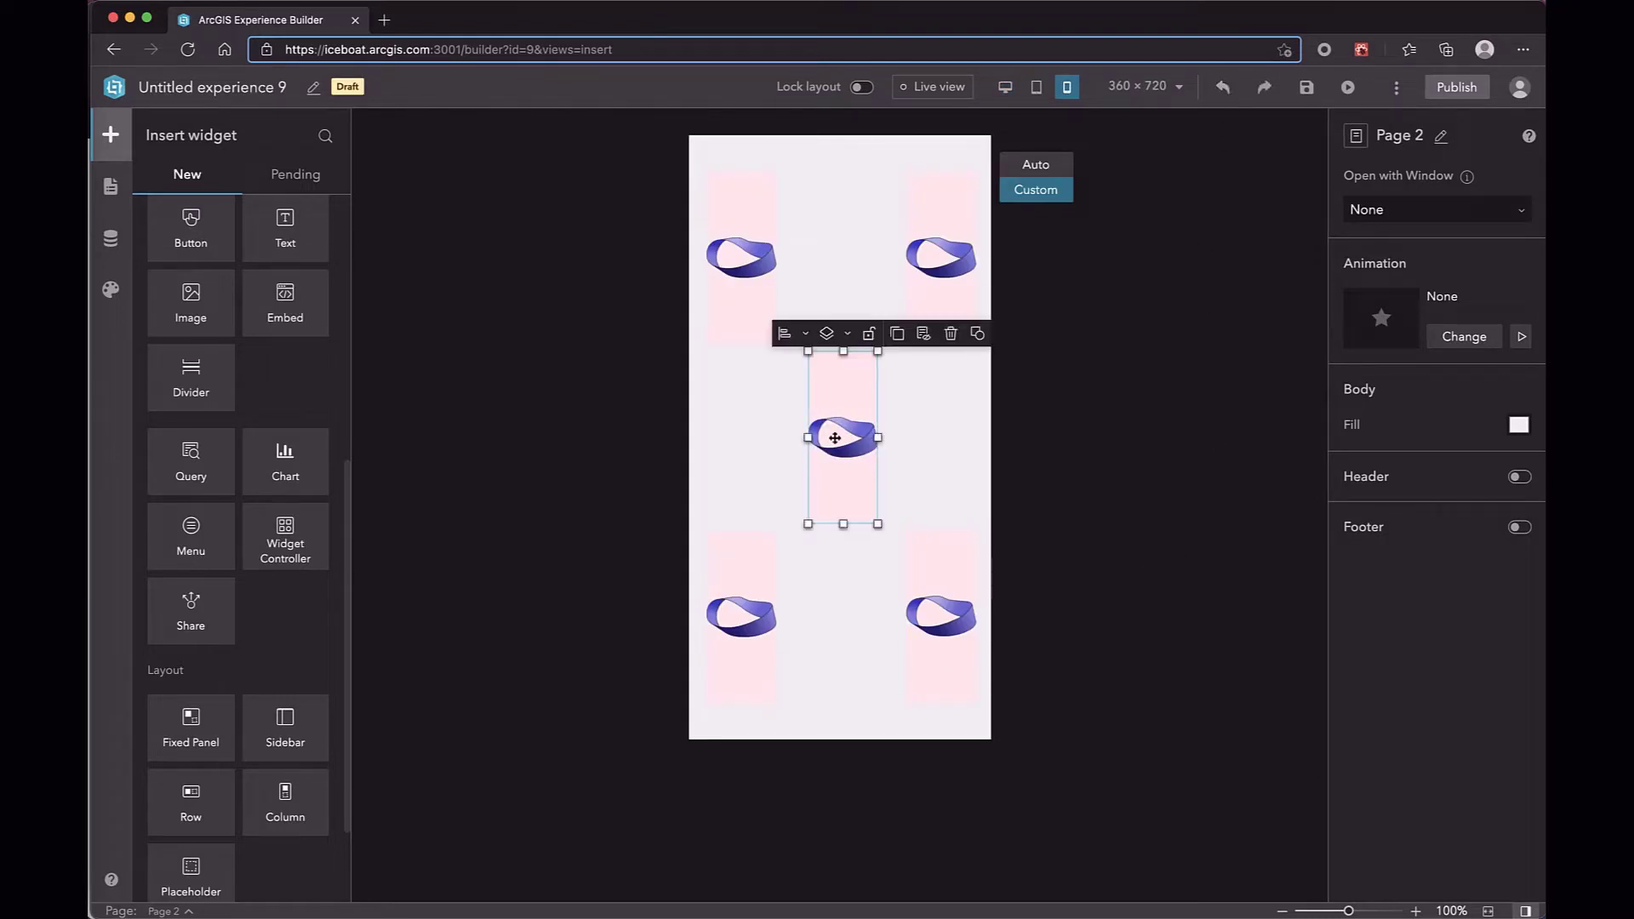
click(924, 334)
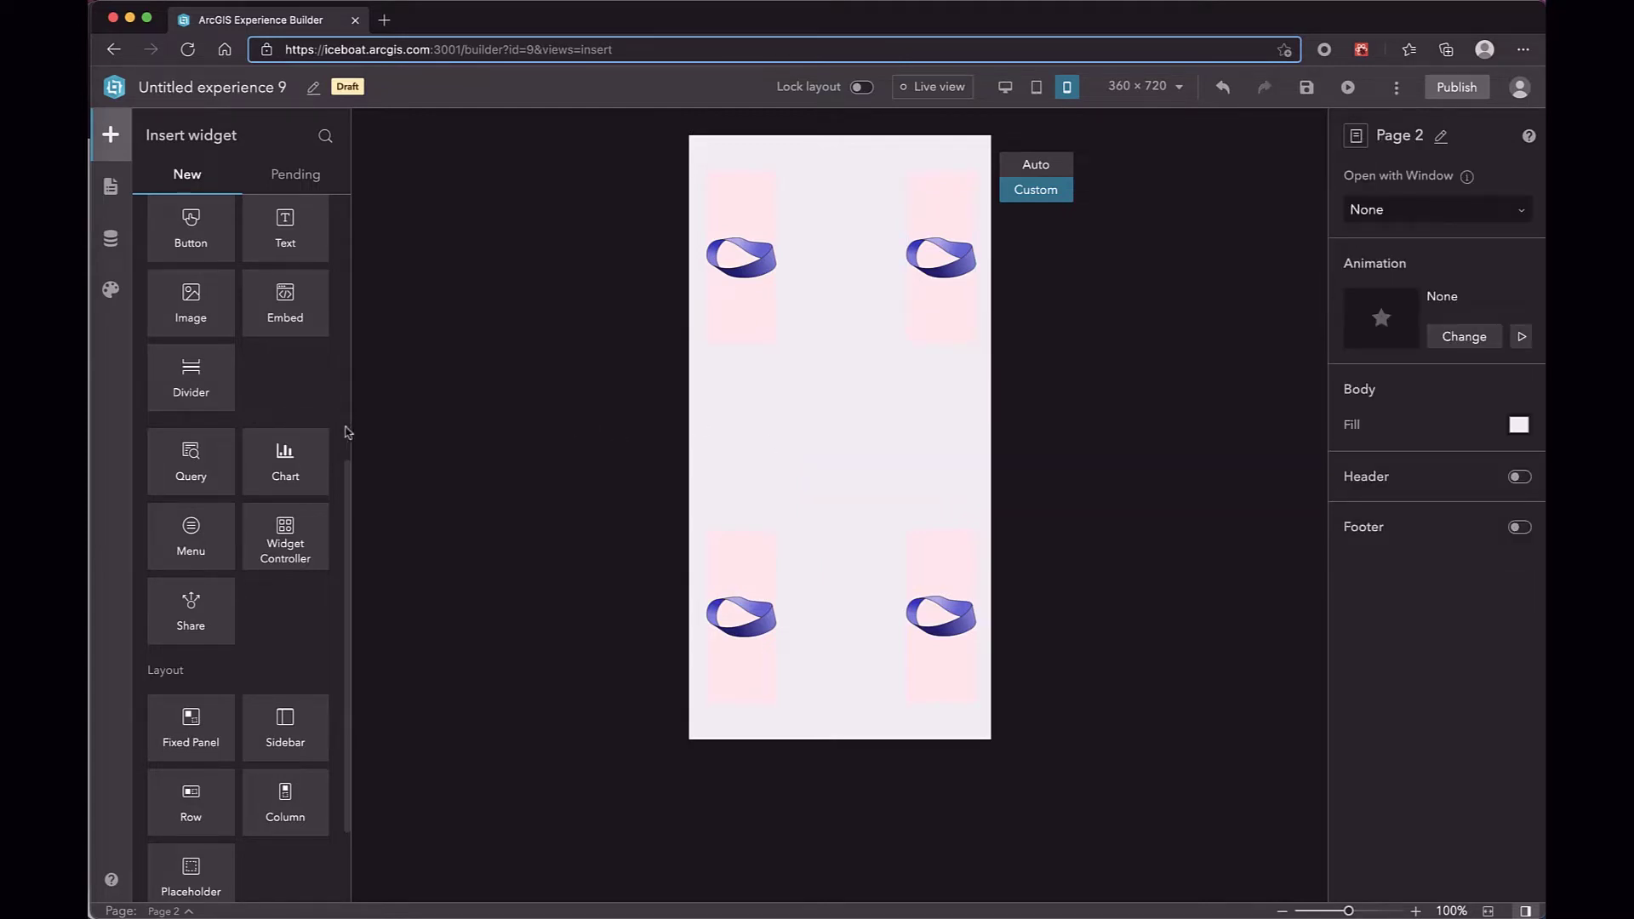
Add a new Image widget to the phone page, then resize it and centre it
drag(200, 303, 849, 463)
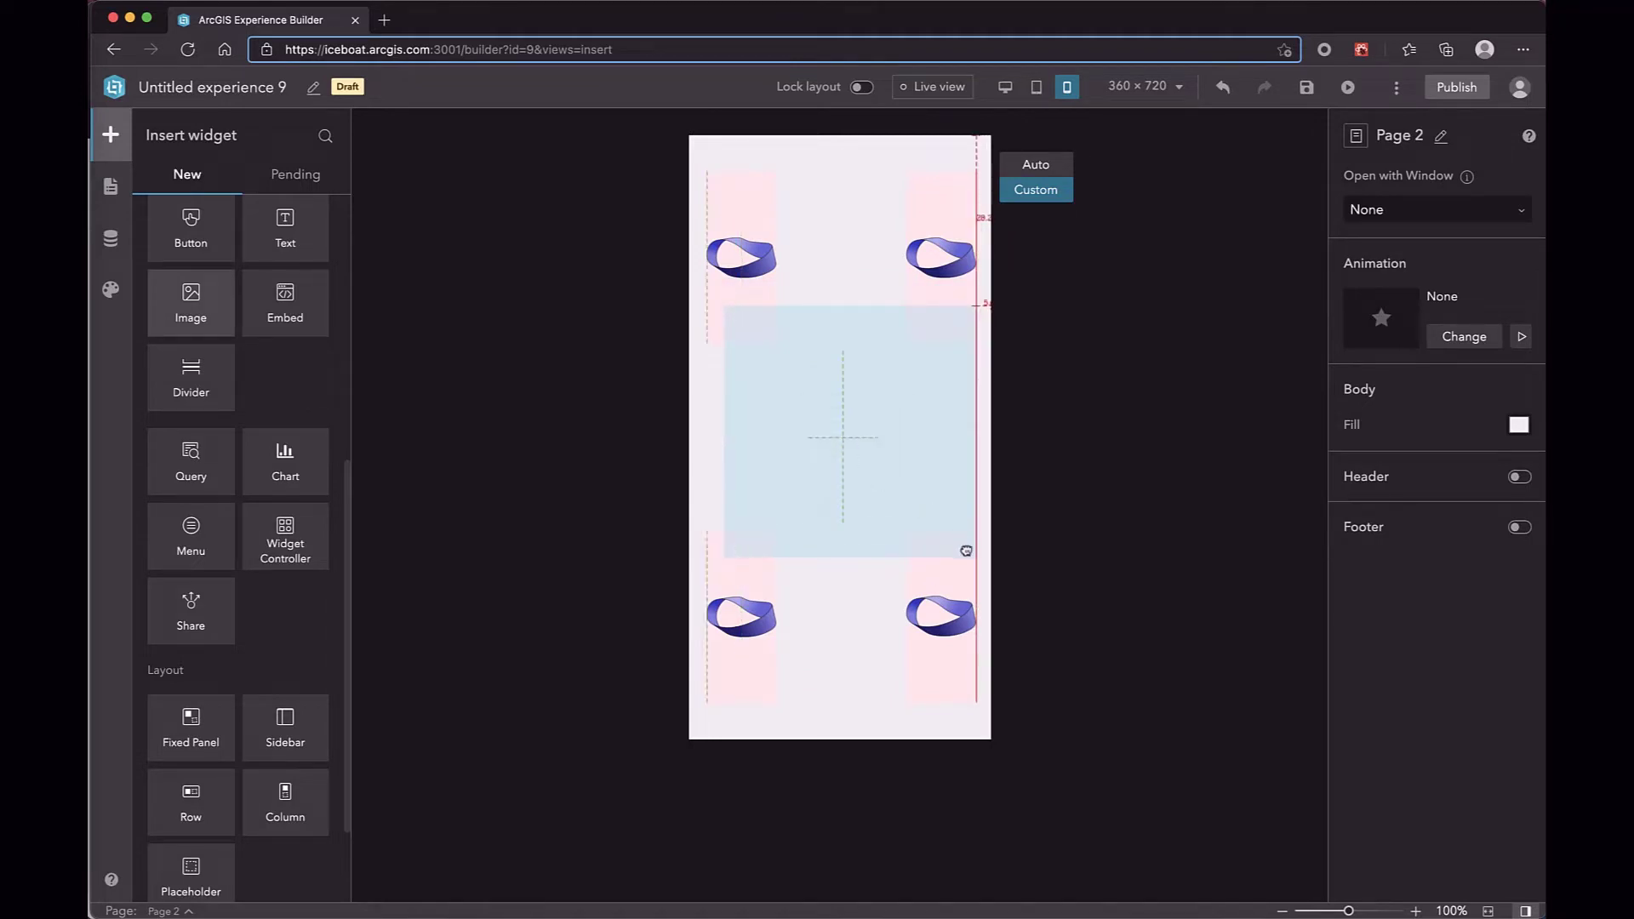
drag(975, 555, 816, 496)
drag(772, 409, 834, 440)
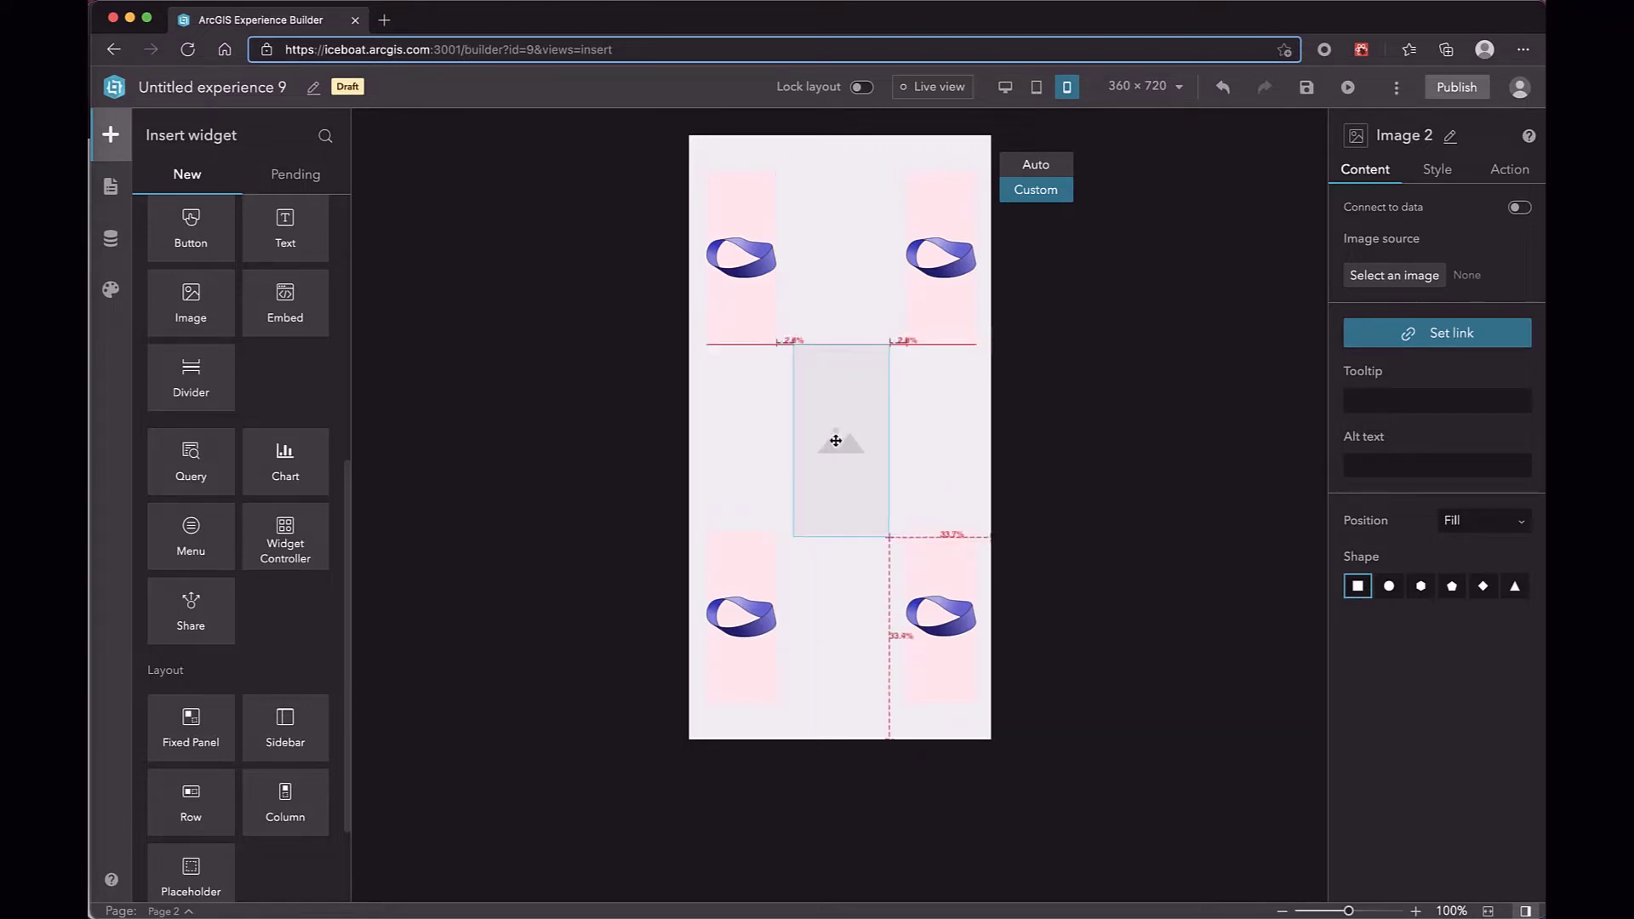
Fill the new image with the equation picture and save the experience
click(1397, 273)
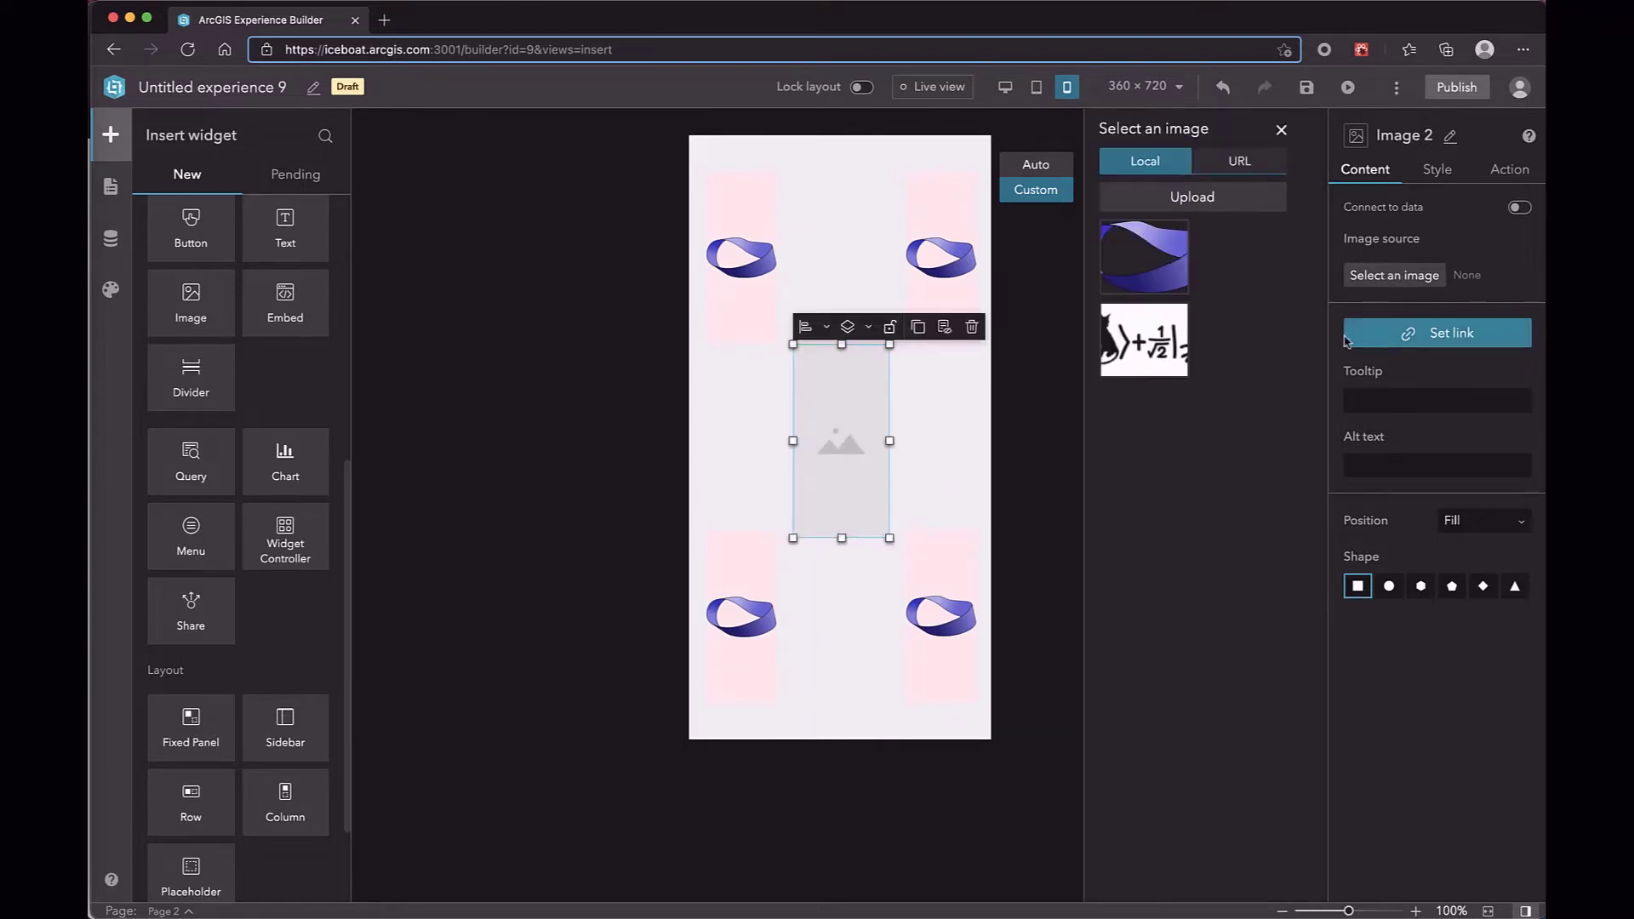
click(1145, 340)
click(1281, 132)
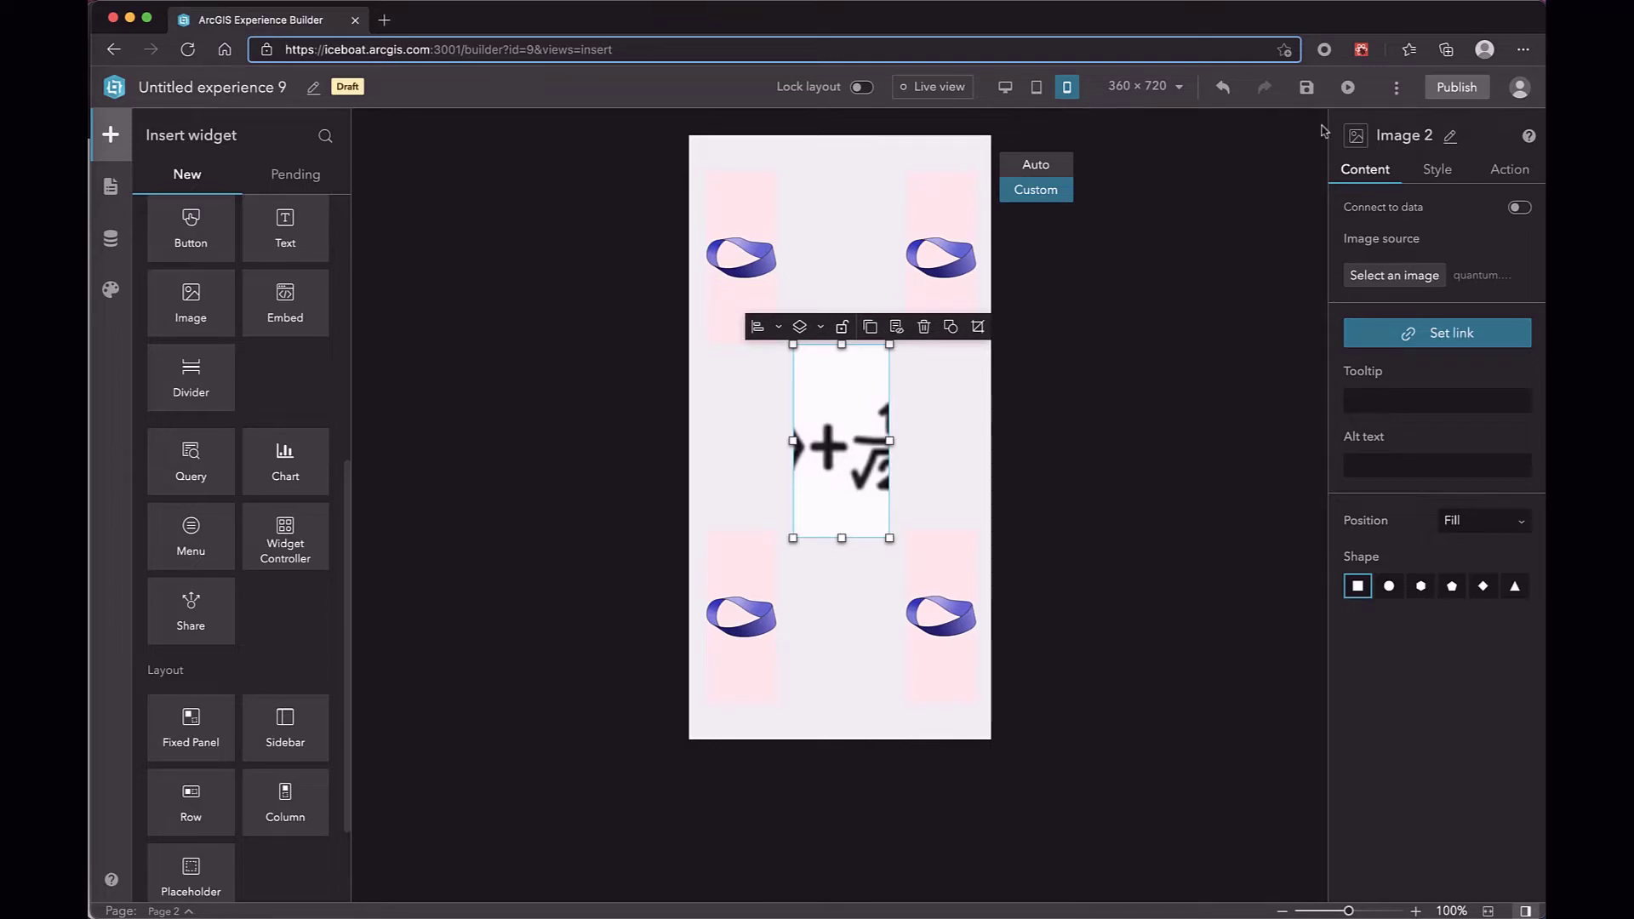
click(1310, 89)
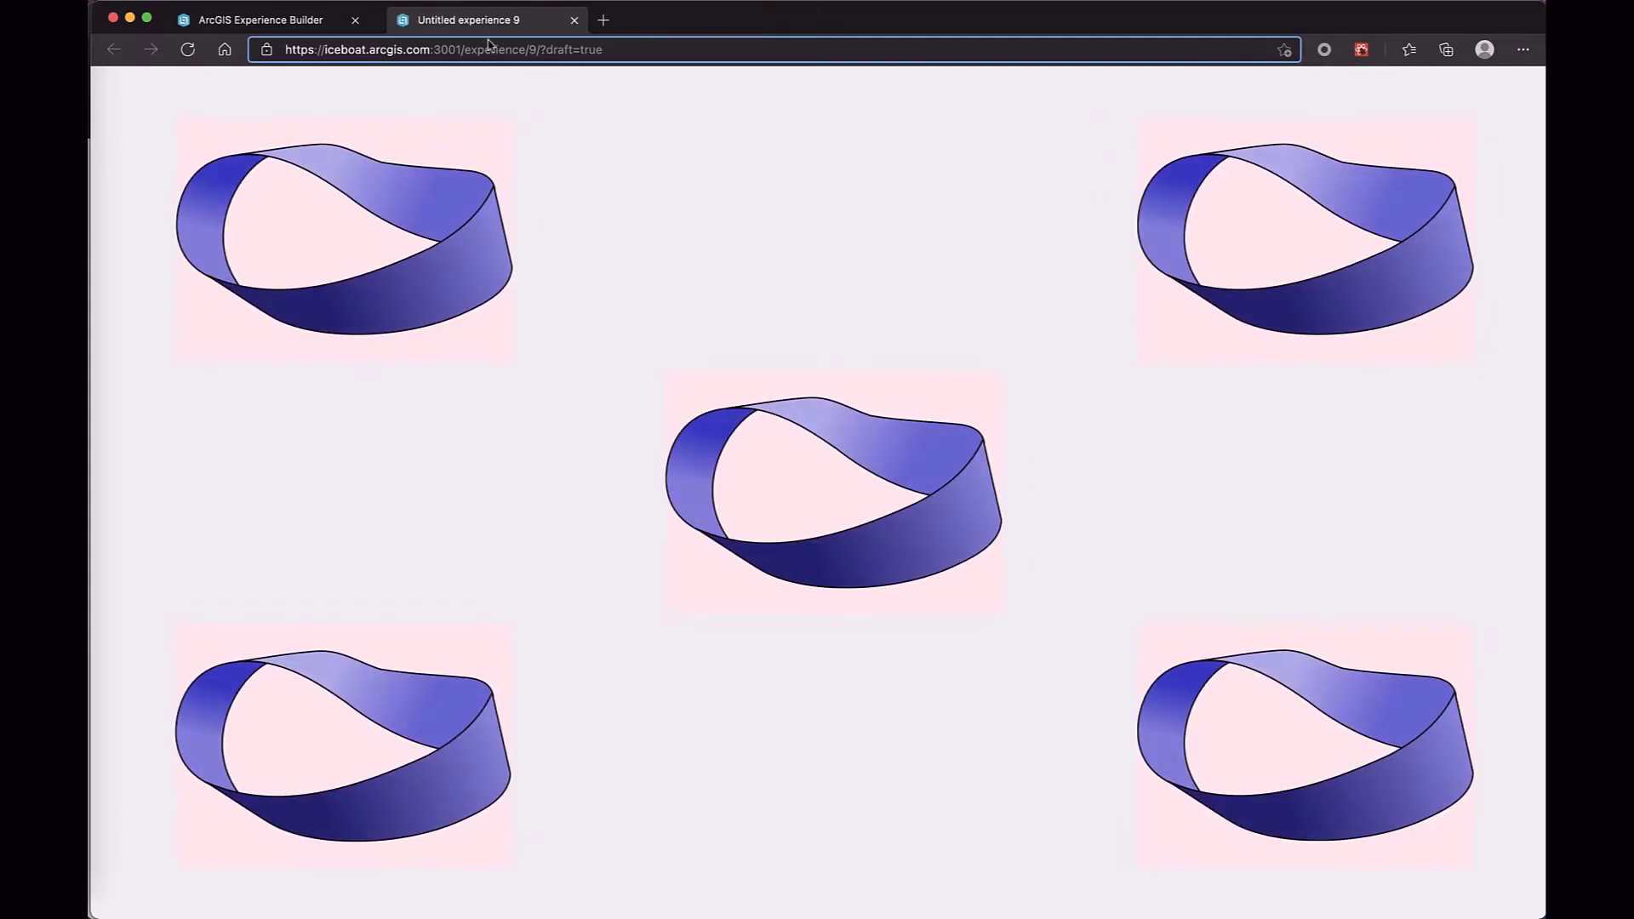
Put the preview in its own window and resize it from phone width to desktop width
drag(475, 20, 291, 211)
drag(822, 228, 685, 34)
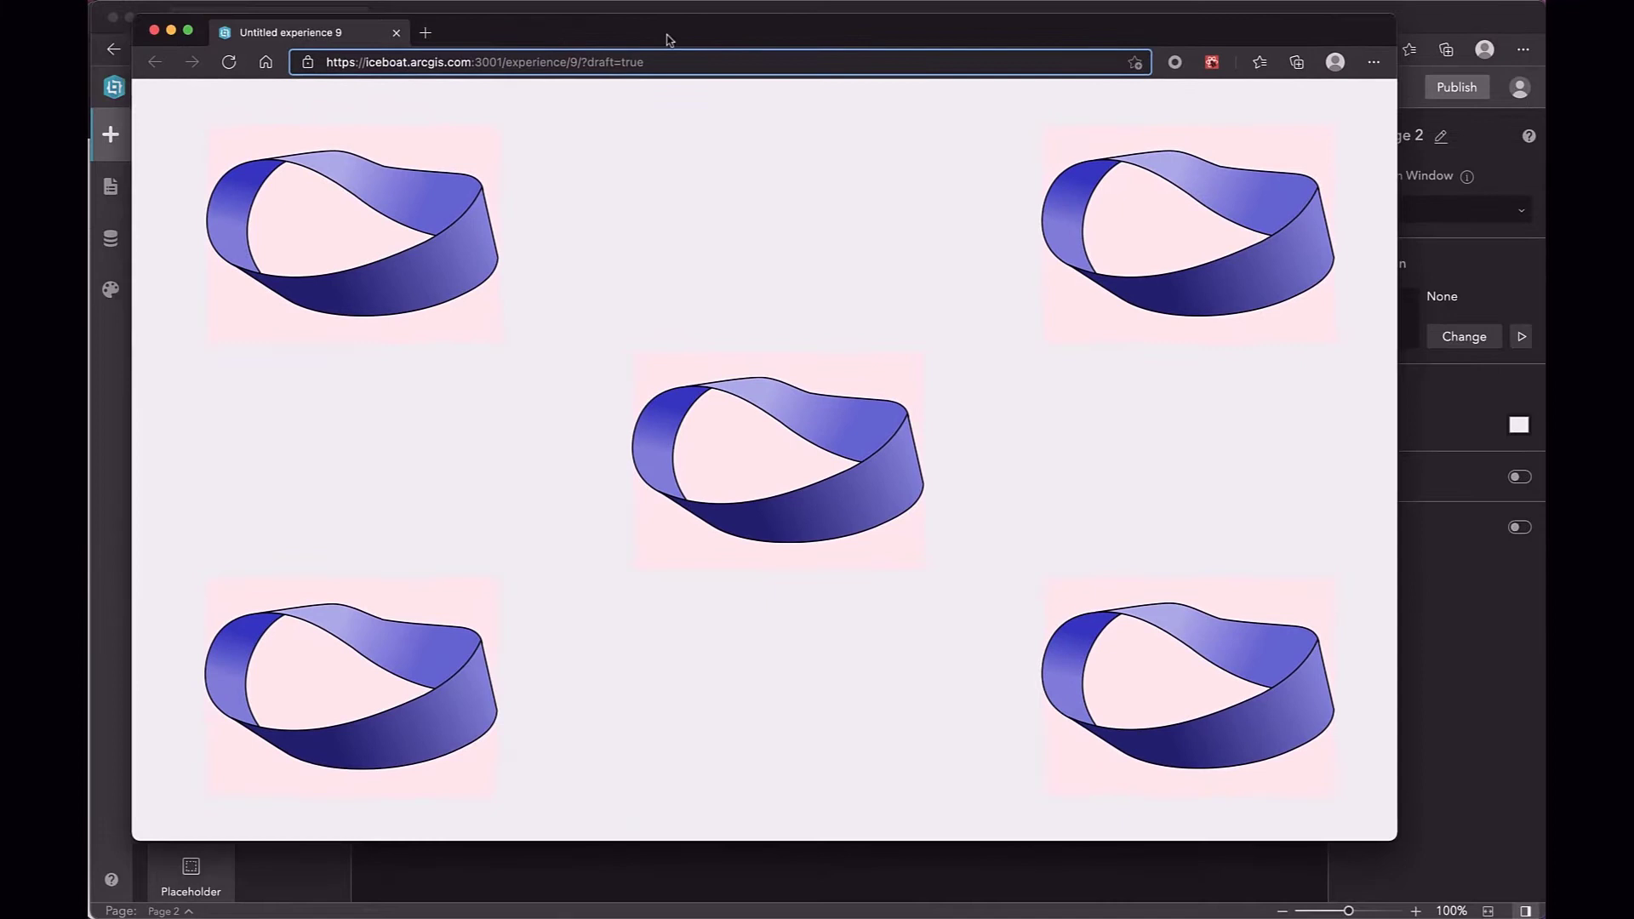
drag(1409, 833, 566, 743)
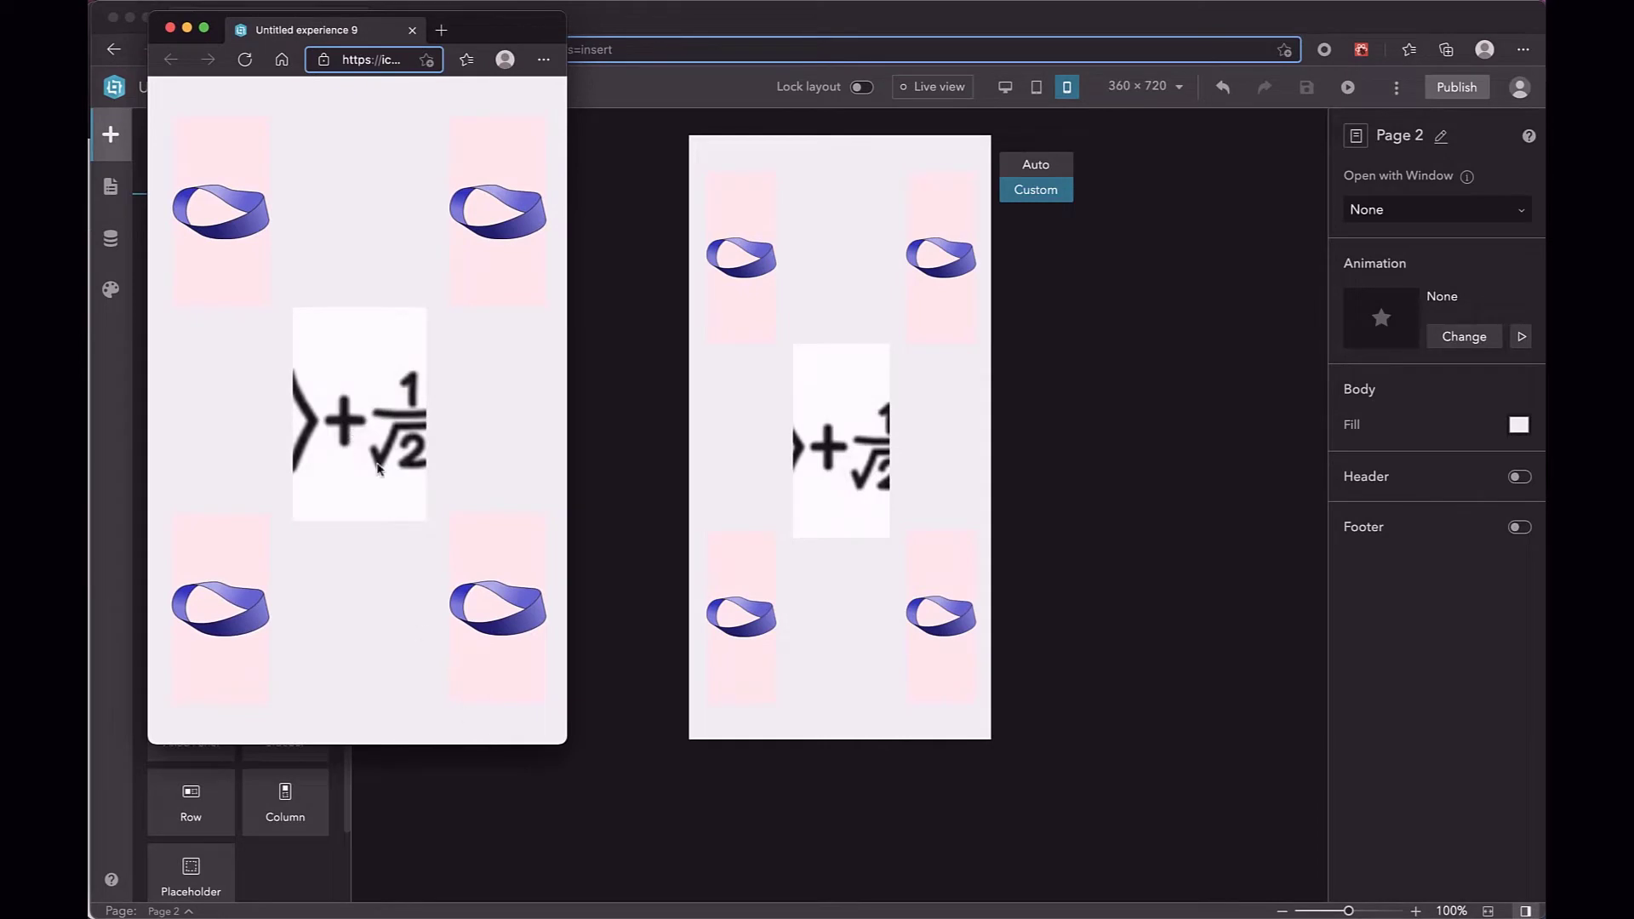
drag(567, 746, 1530, 902)
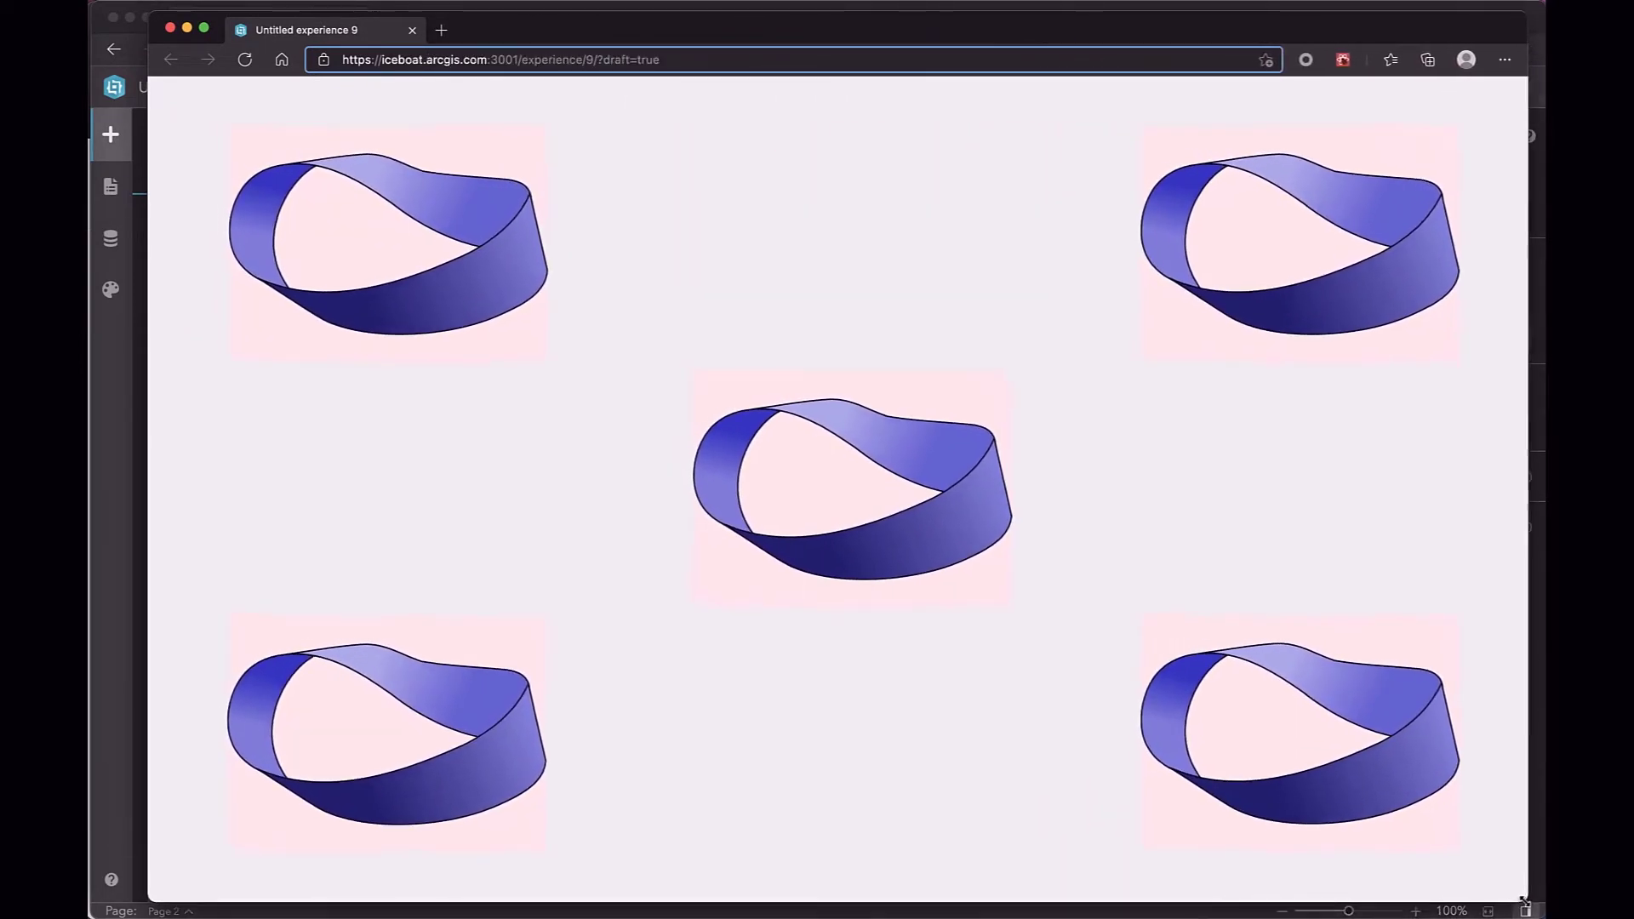
Close the preview and set the phone layout back to Auto, confirming the sync
click(411, 32)
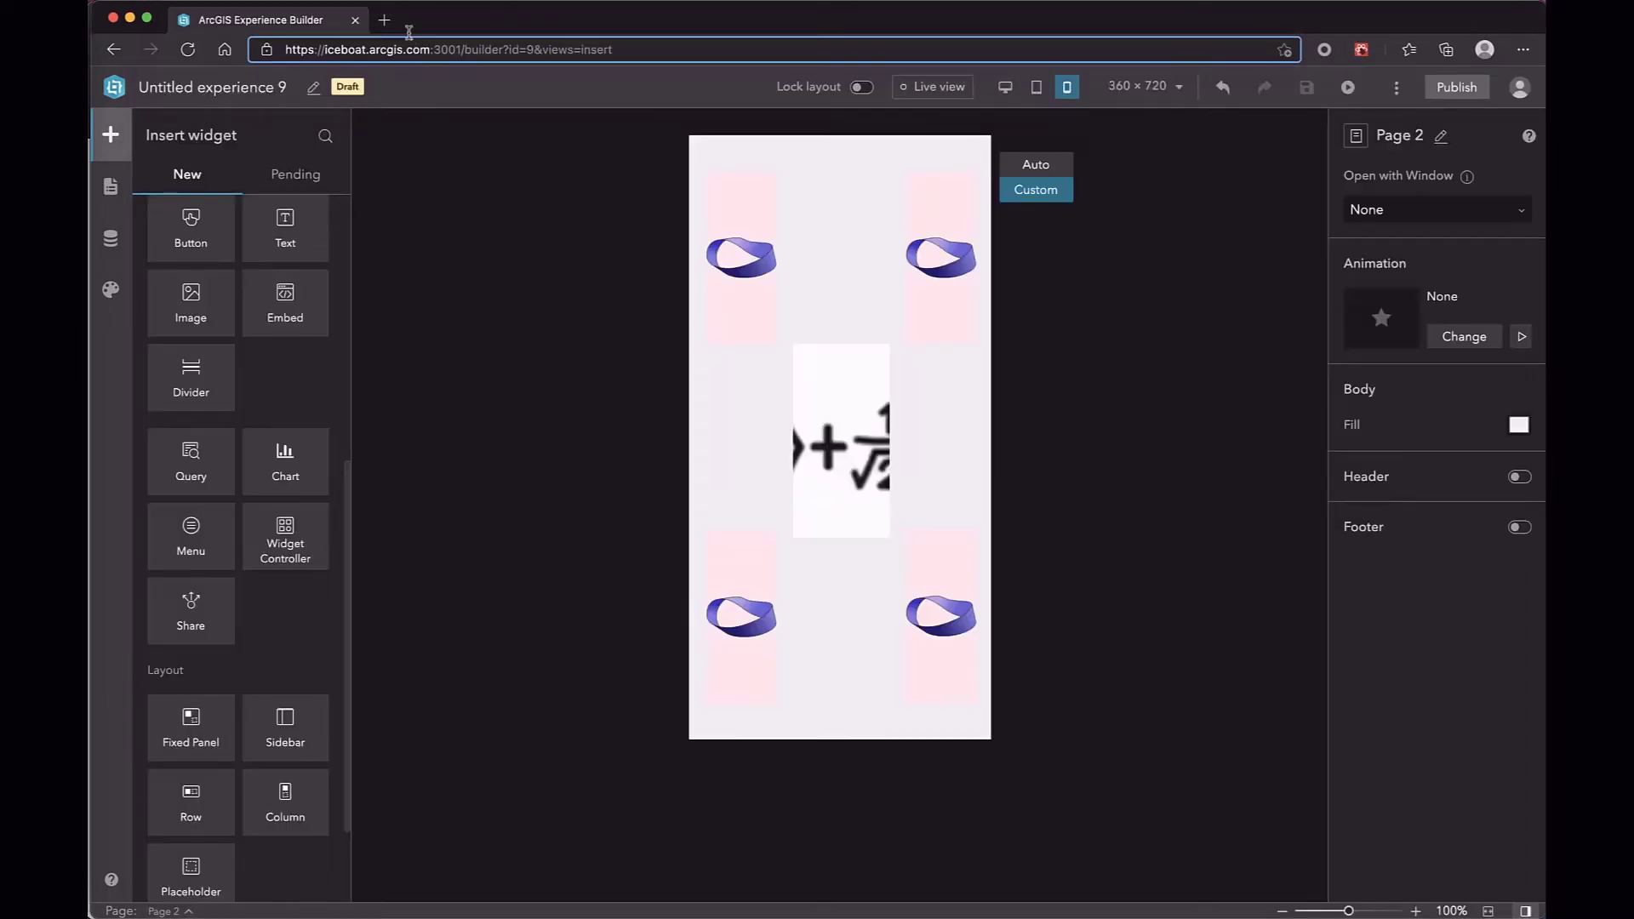
click(1035, 165)
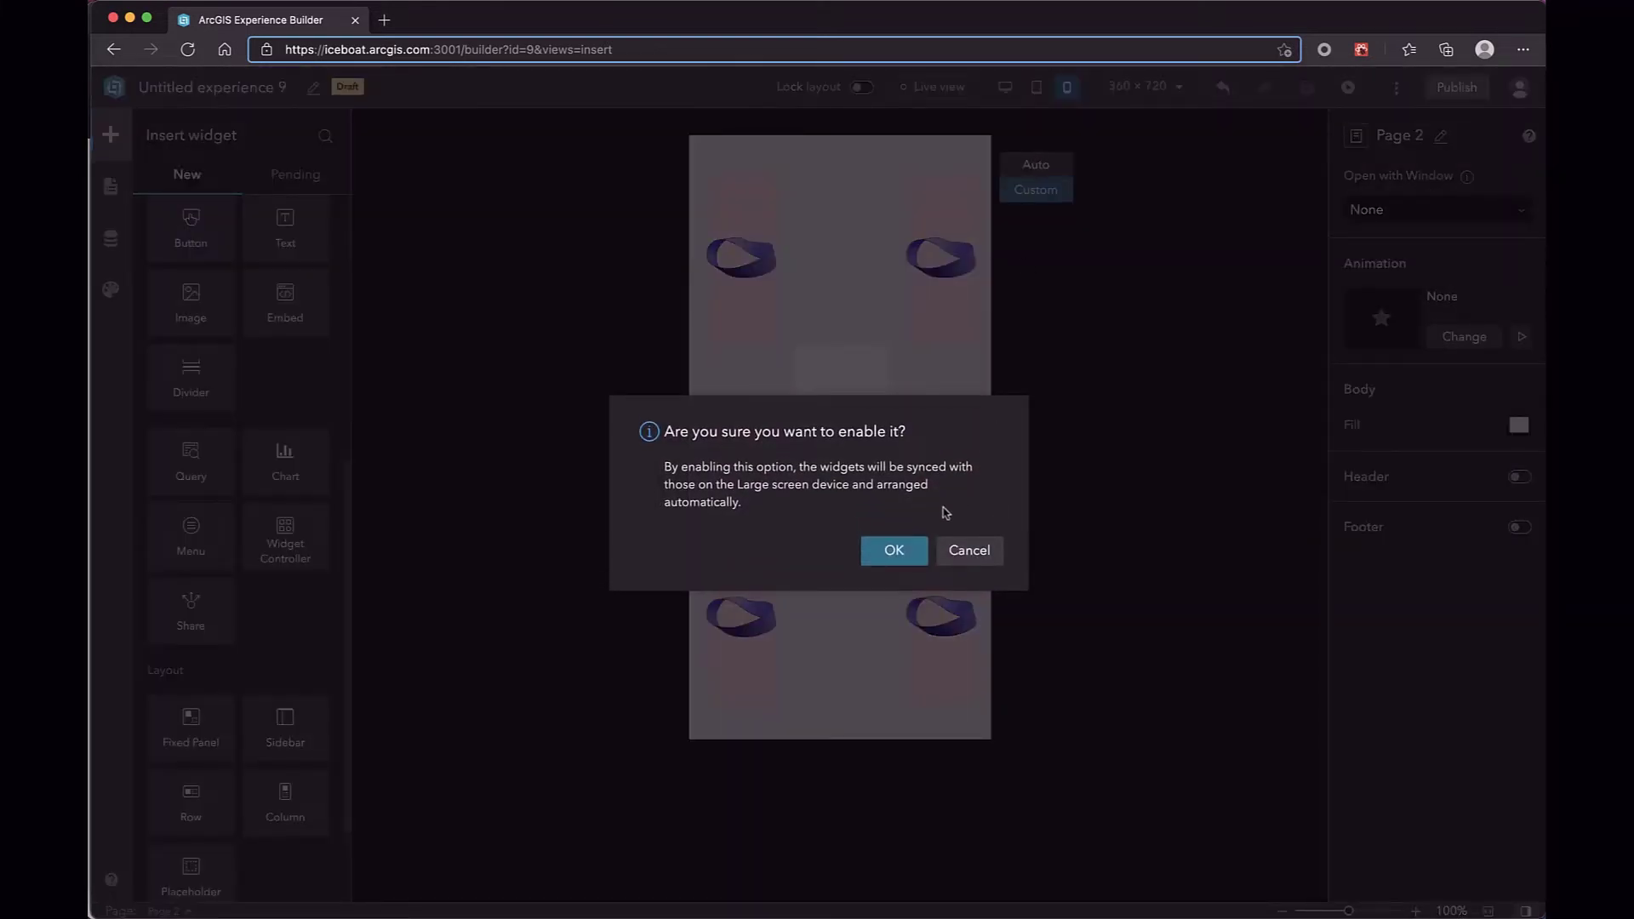
click(894, 551)
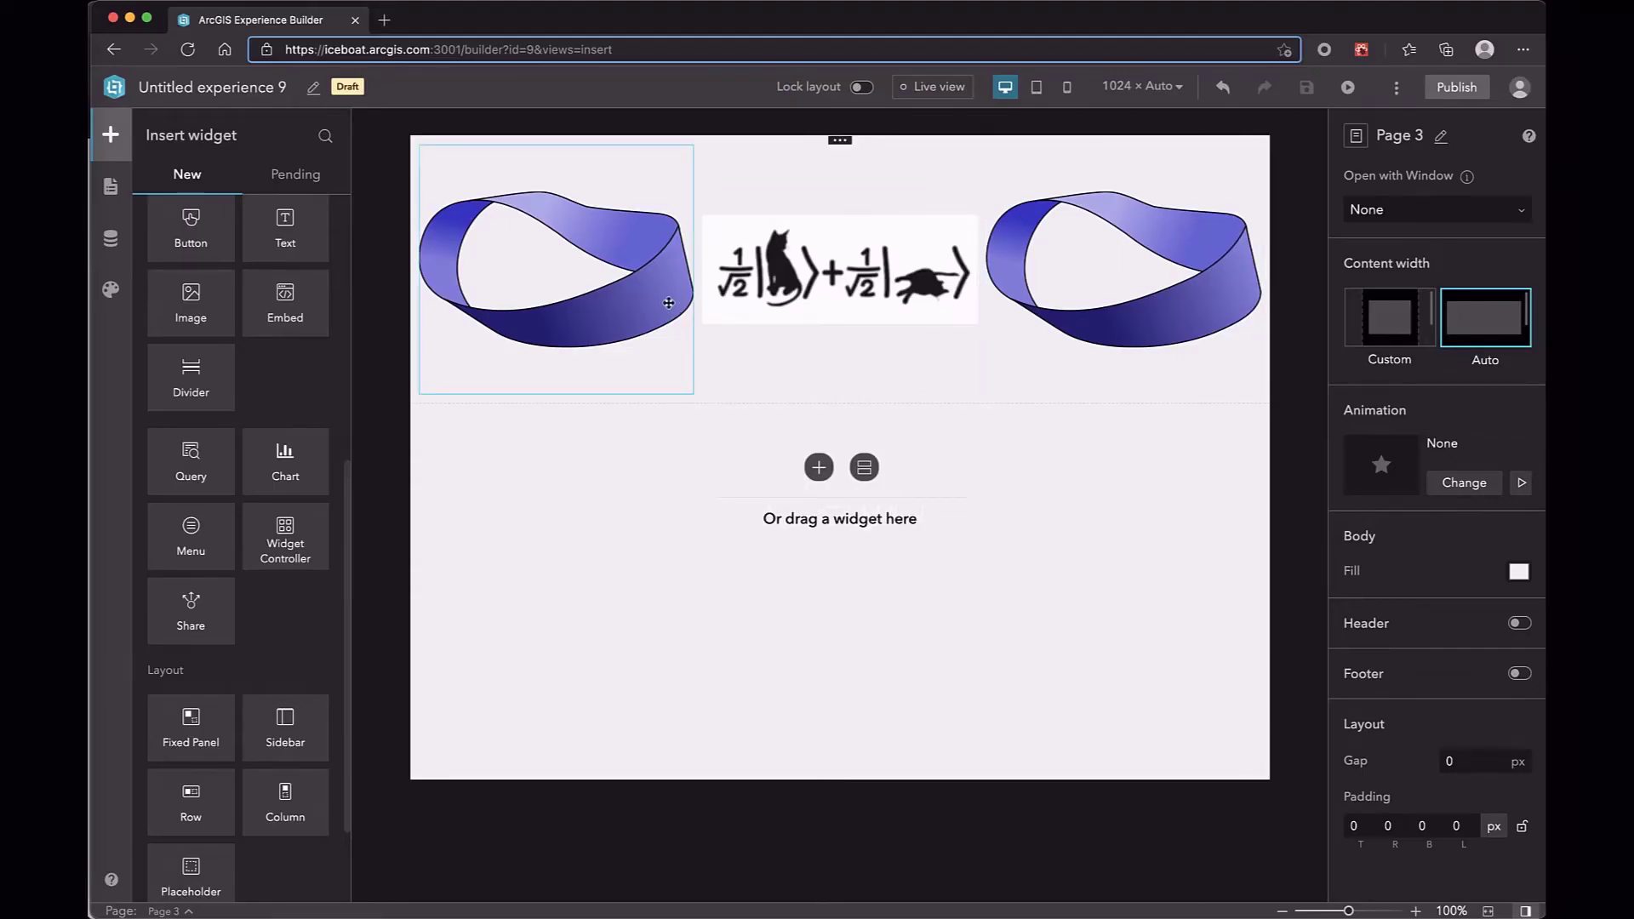
Review Page 3 in the 600-wide medium layout and the 360-wide phone layout
click(669, 303)
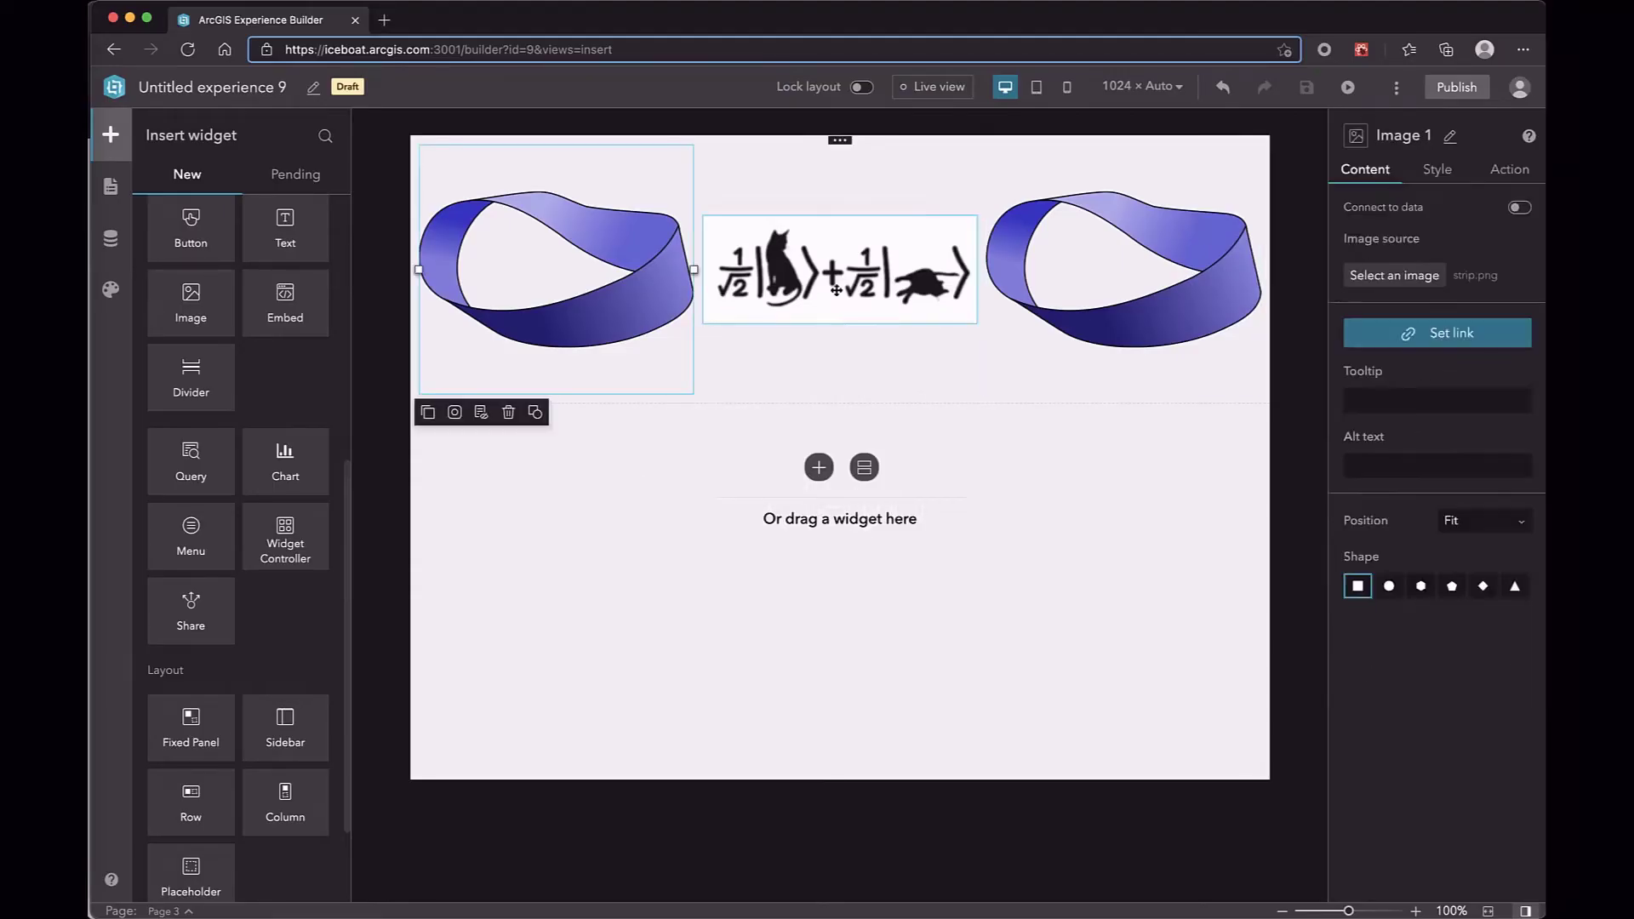
click(1100, 497)
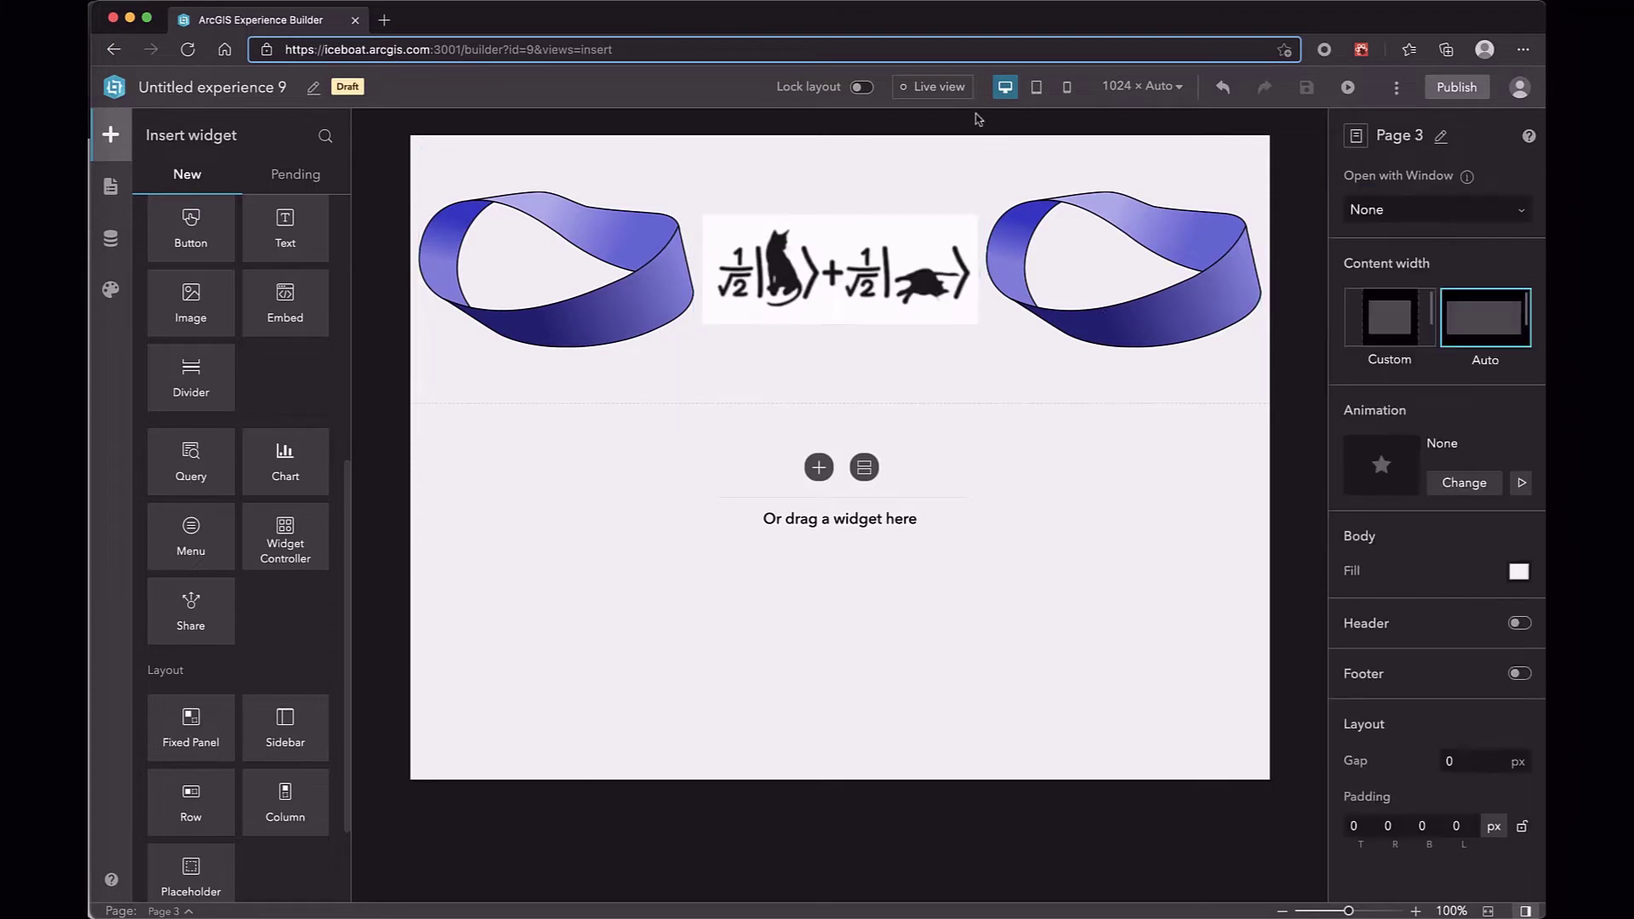
click(1038, 89)
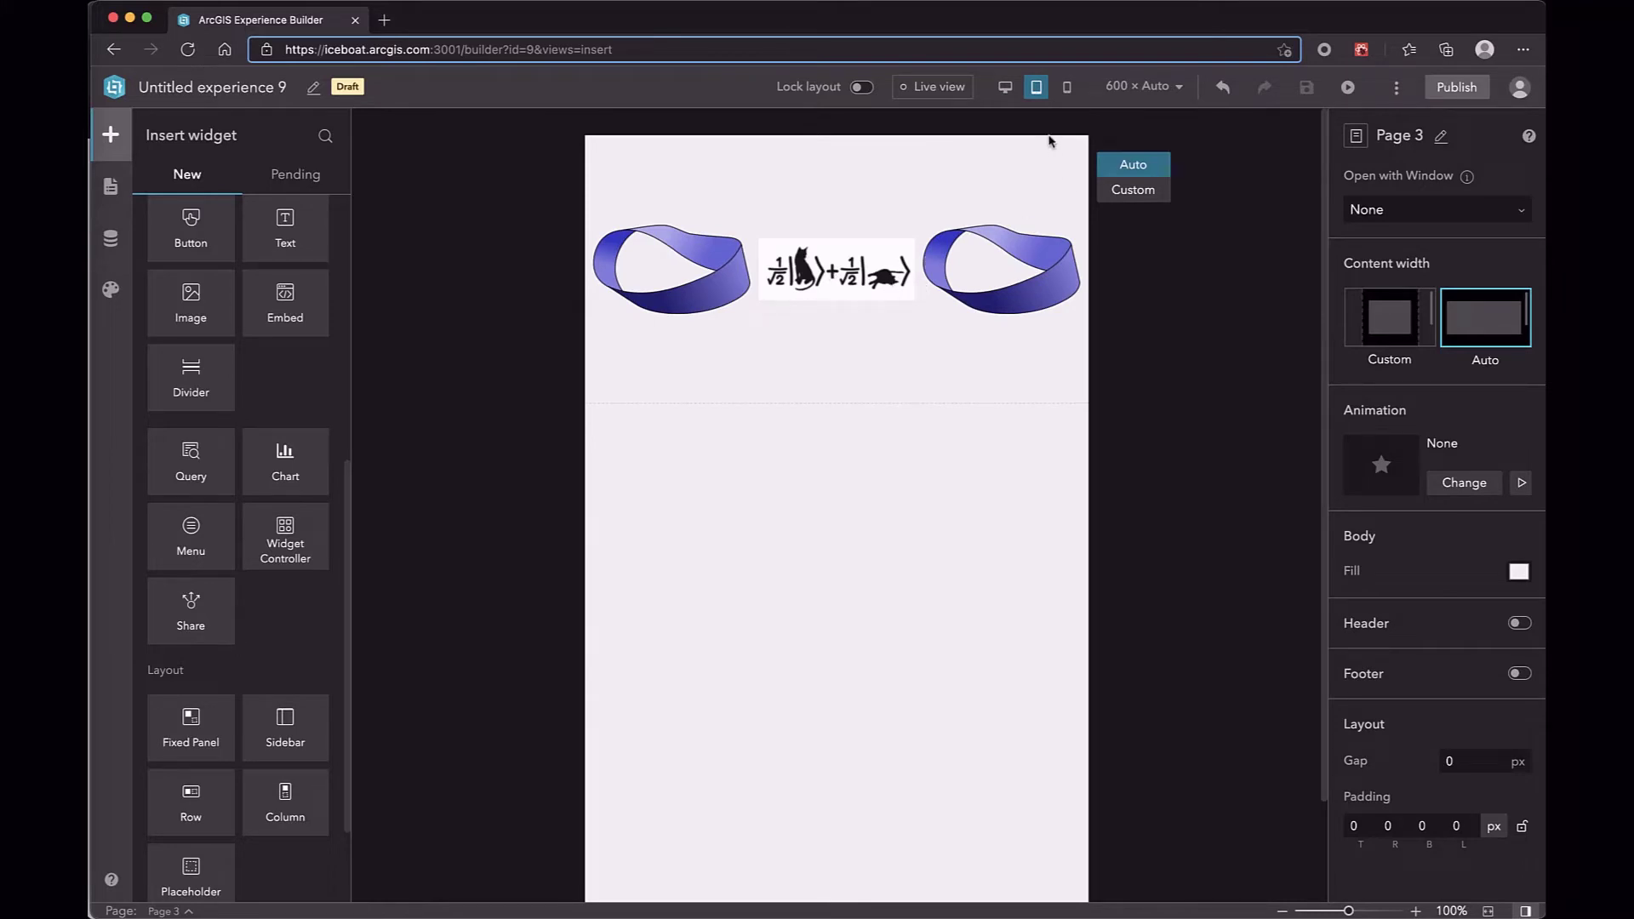
click(1069, 95)
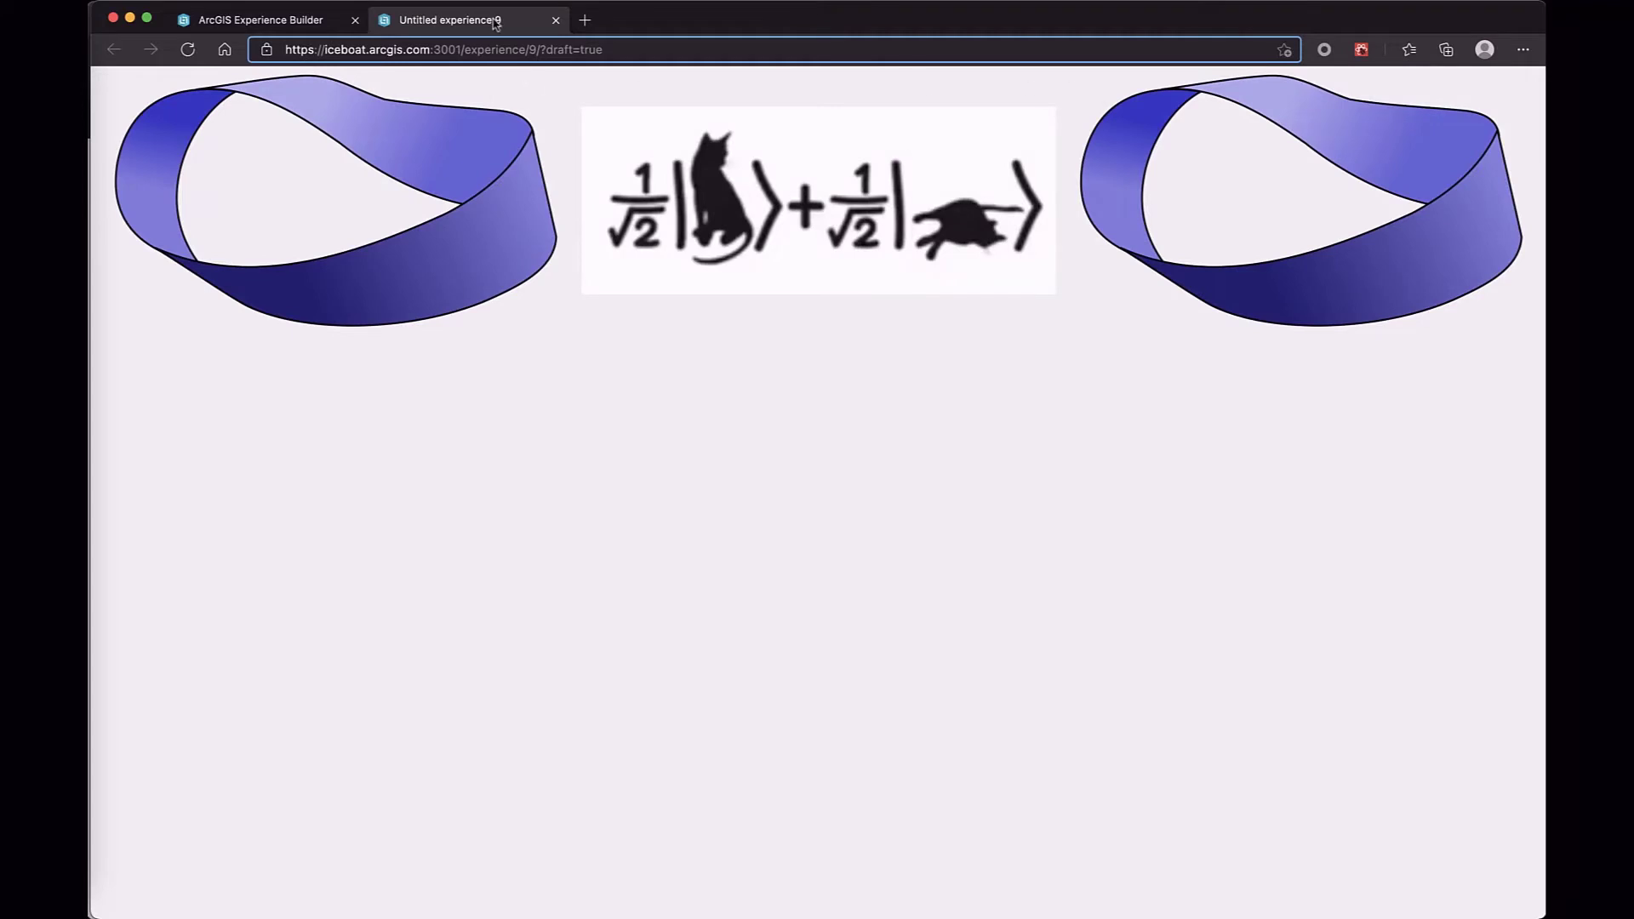
Move Page 3's preview into its own window, then shrink it, move it and narrow it
drag(497, 24, 466, 51)
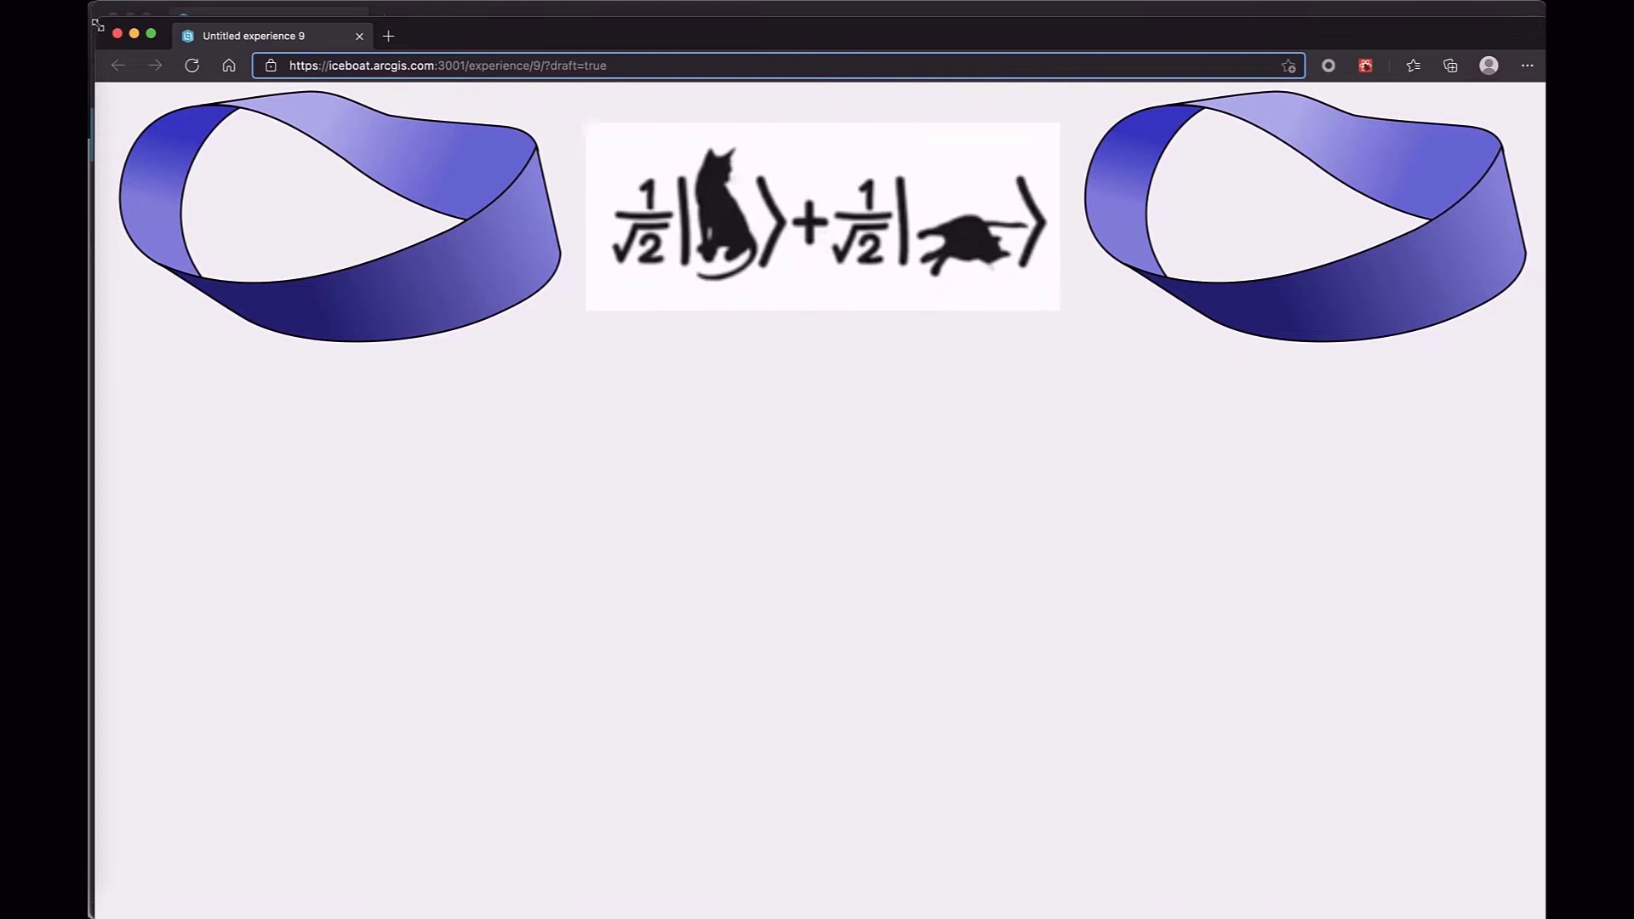
drag(98, 25, 235, 141)
drag(829, 157, 741, 48)
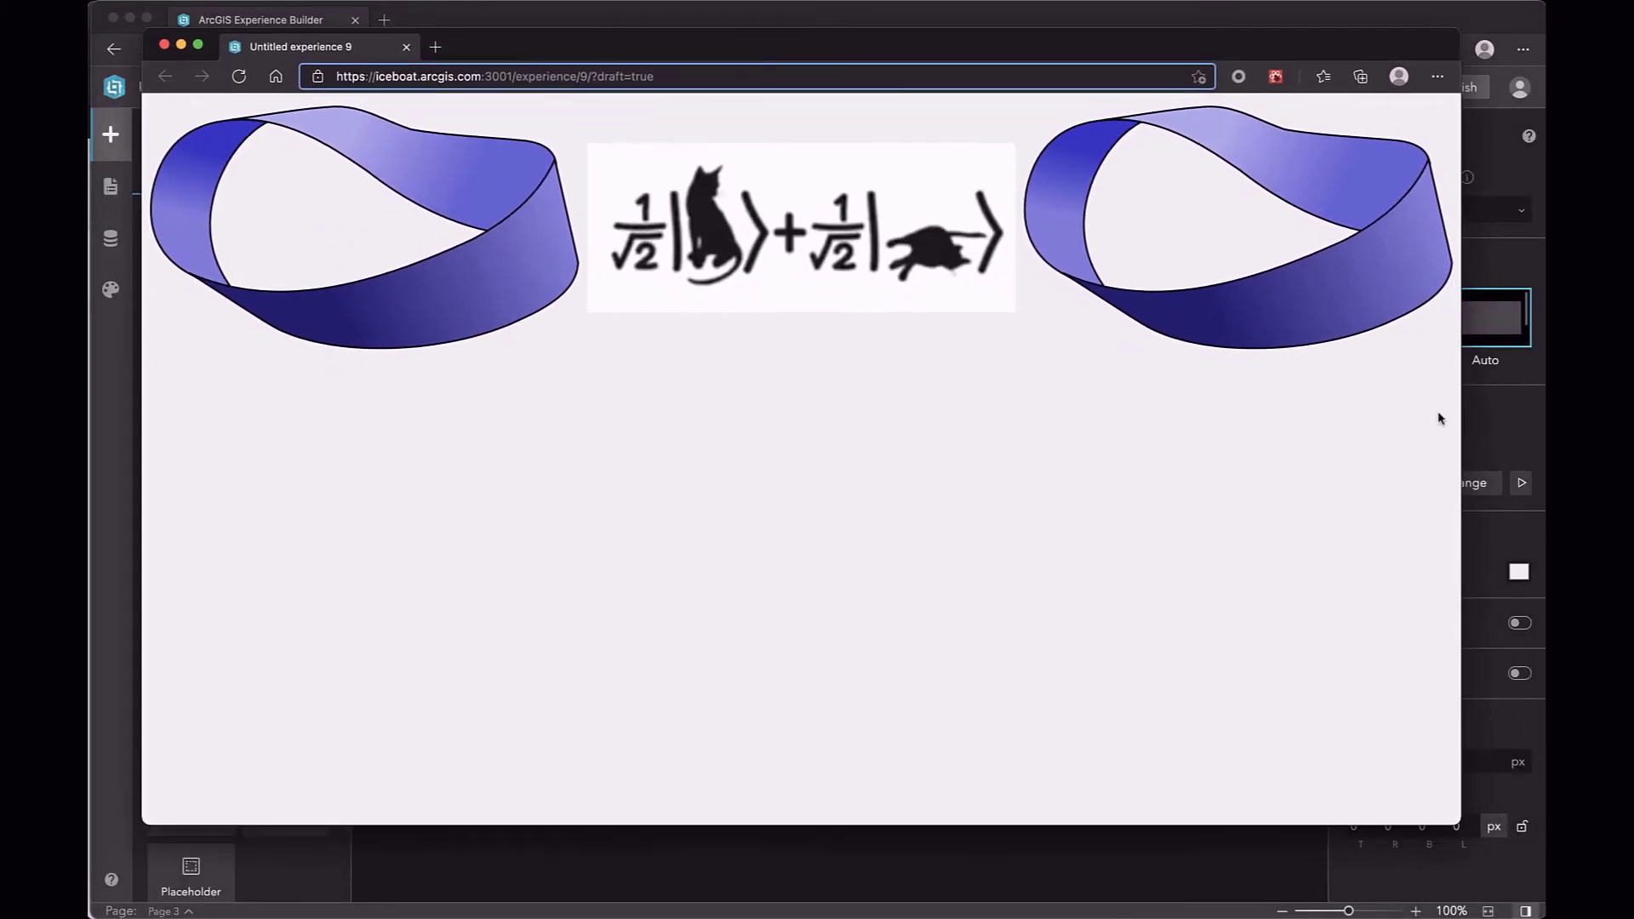
drag(1461, 443, 1518, 461)
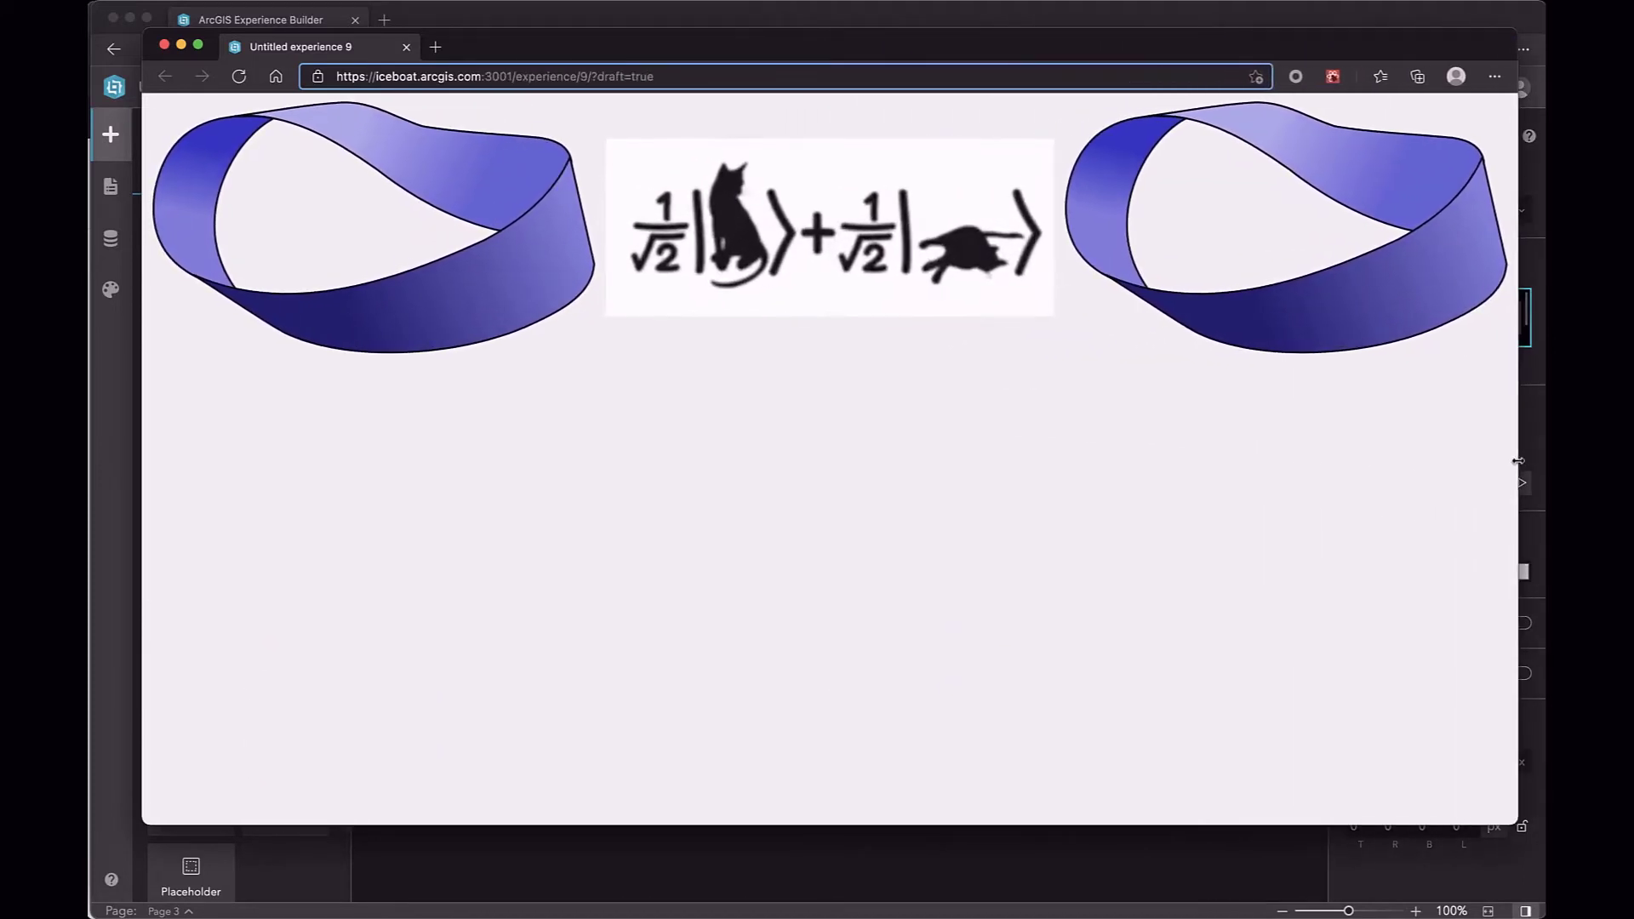
Close the preview, make the phone layout Custom, and move the equation image to the top
click(407, 48)
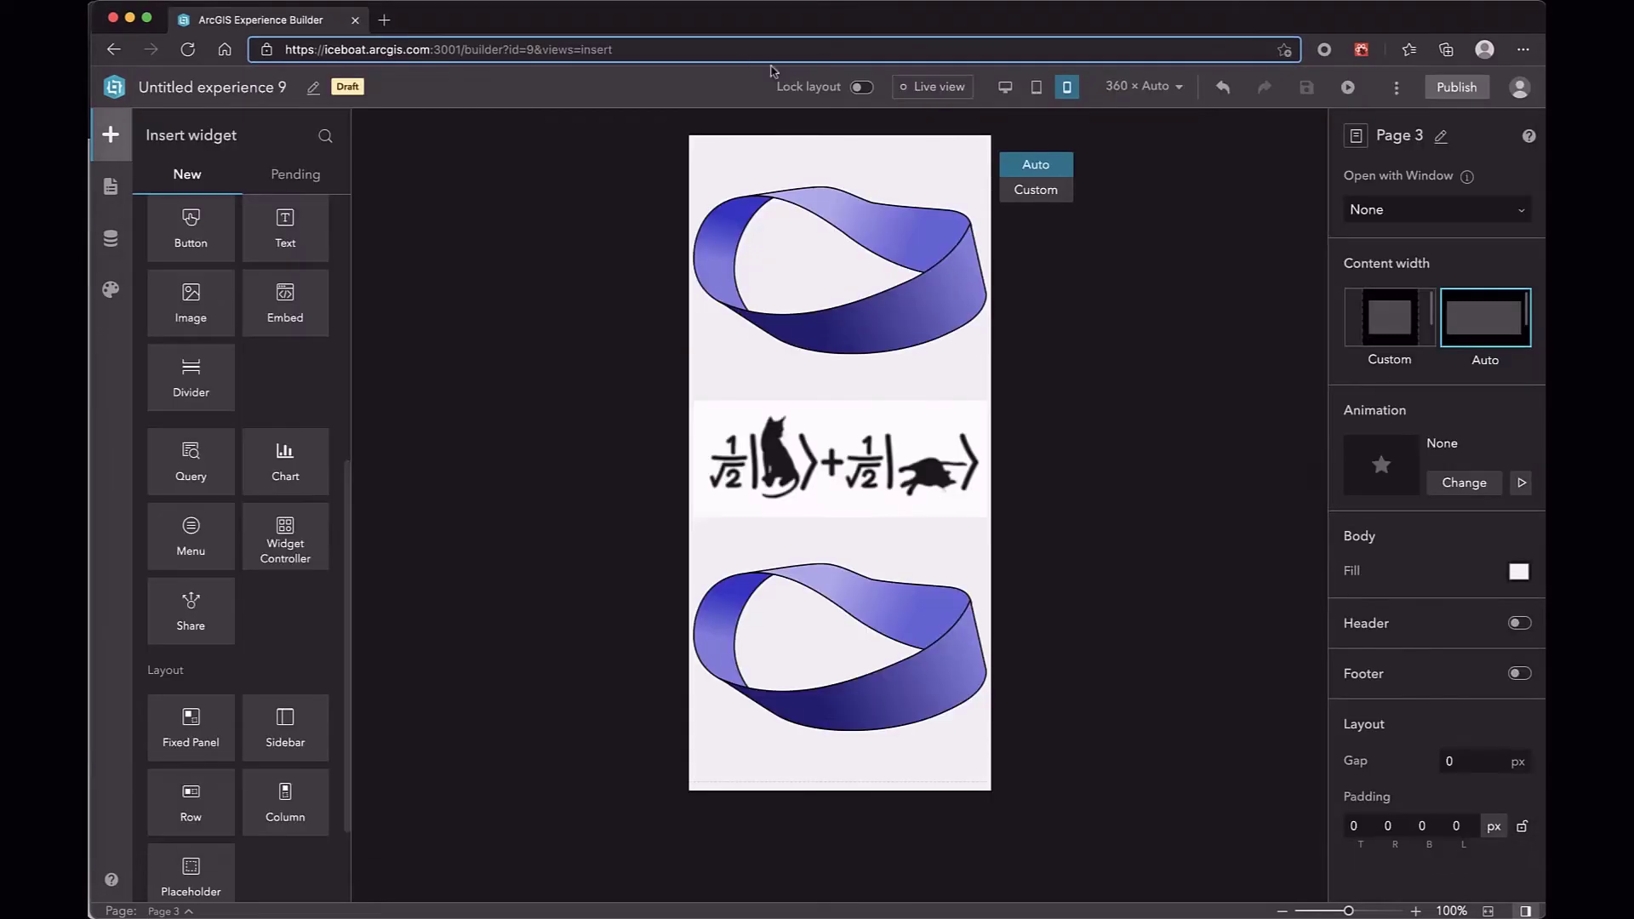
click(1037, 190)
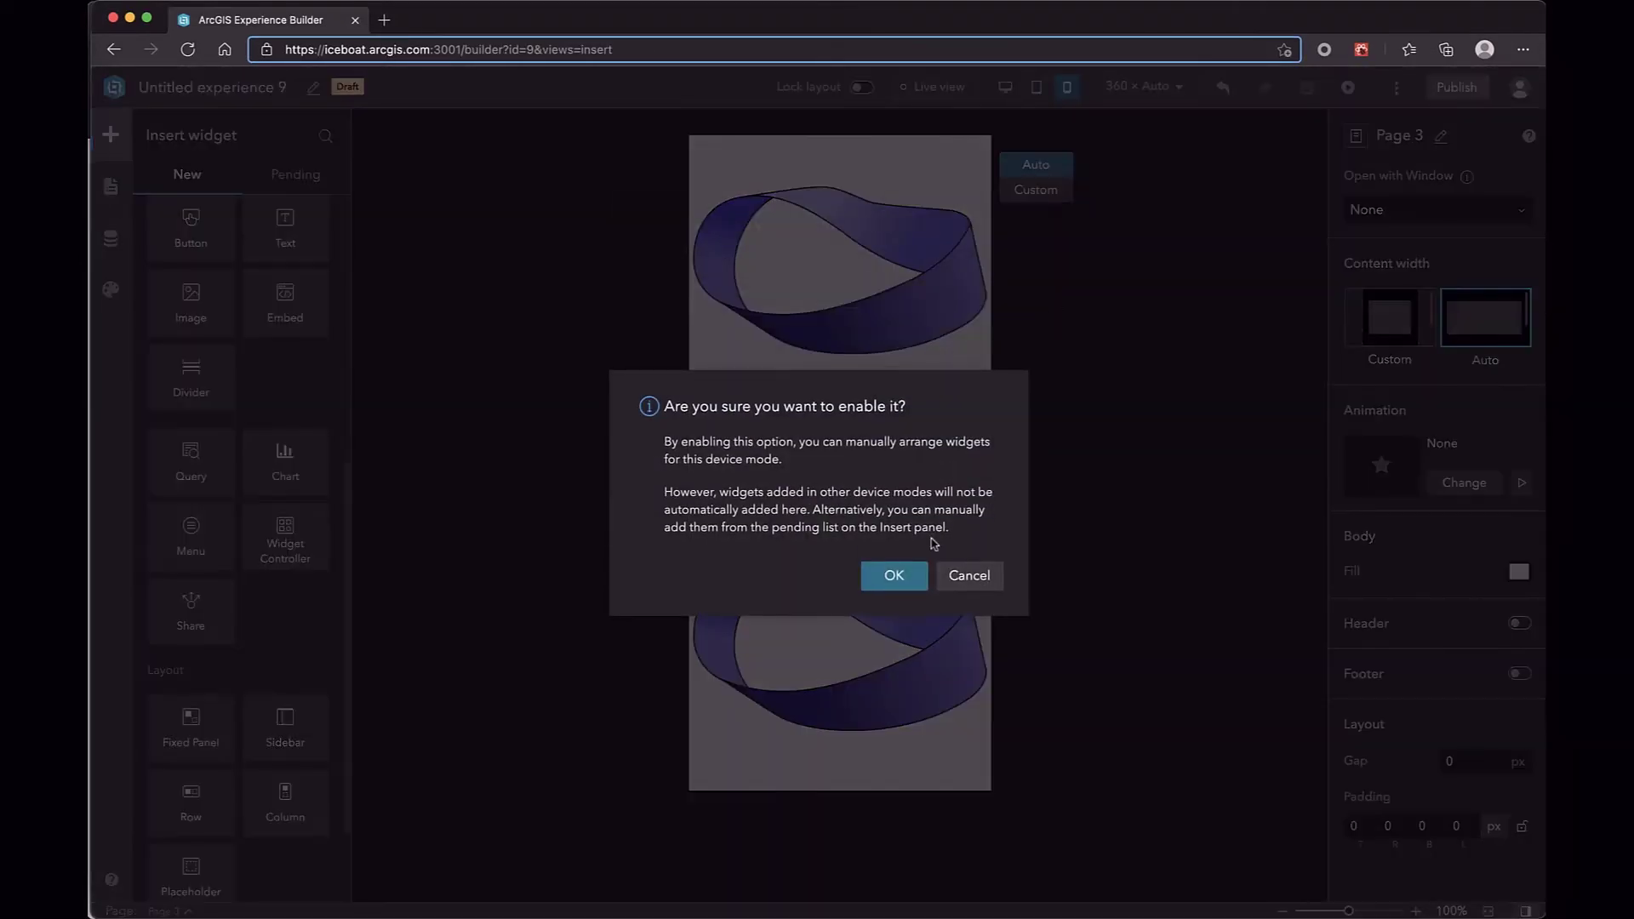
click(881, 582)
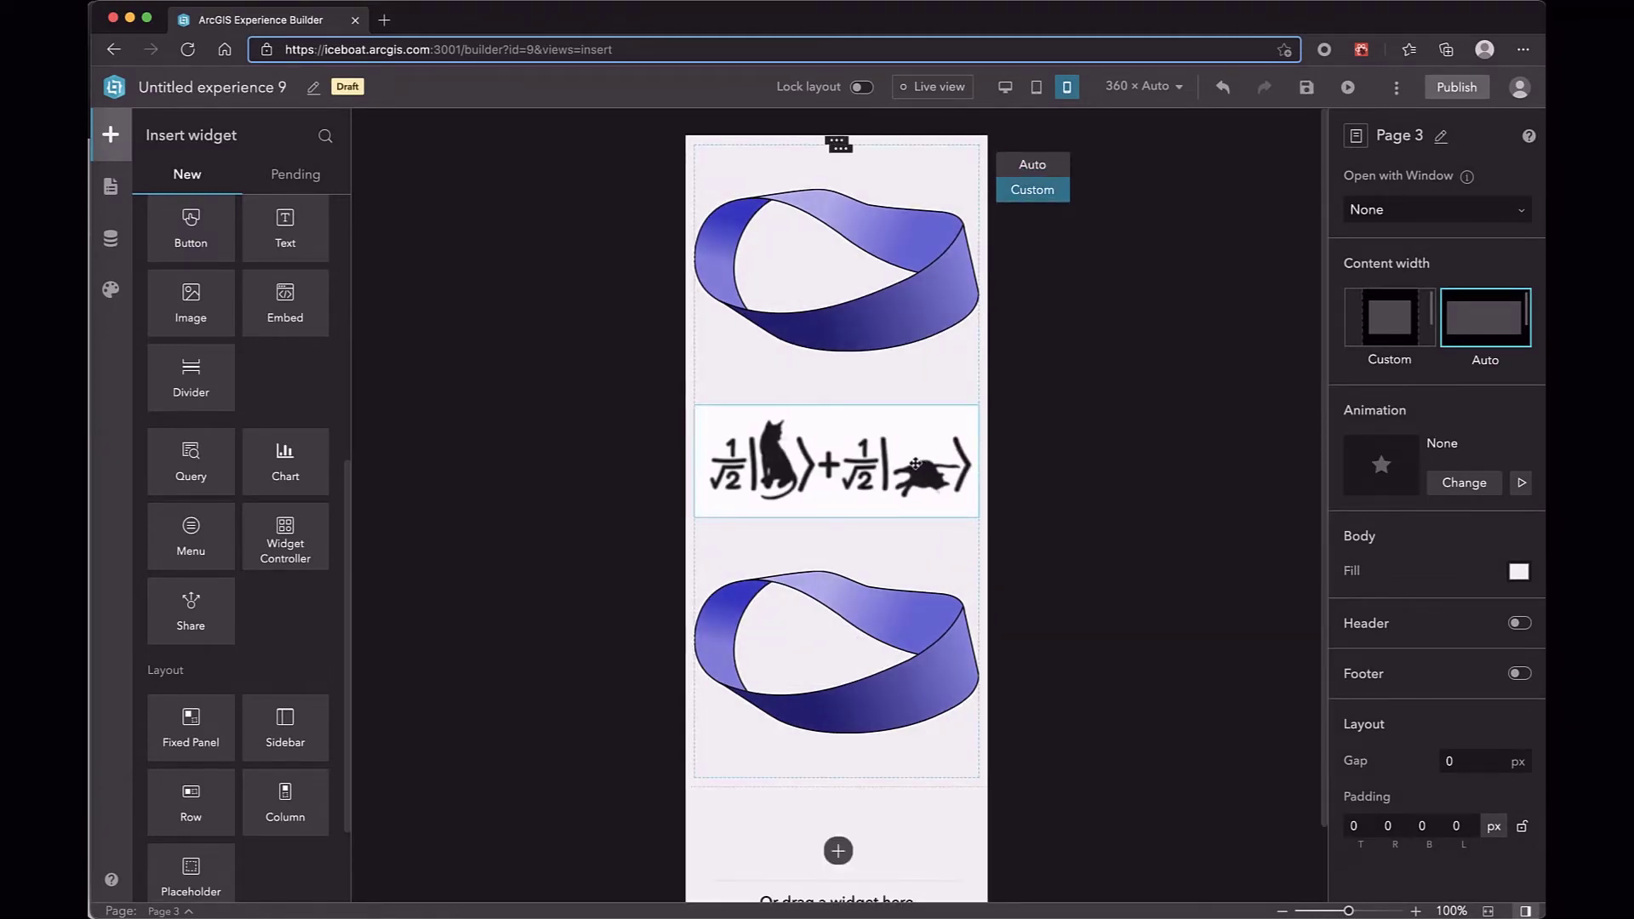
drag(844, 481, 856, 200)
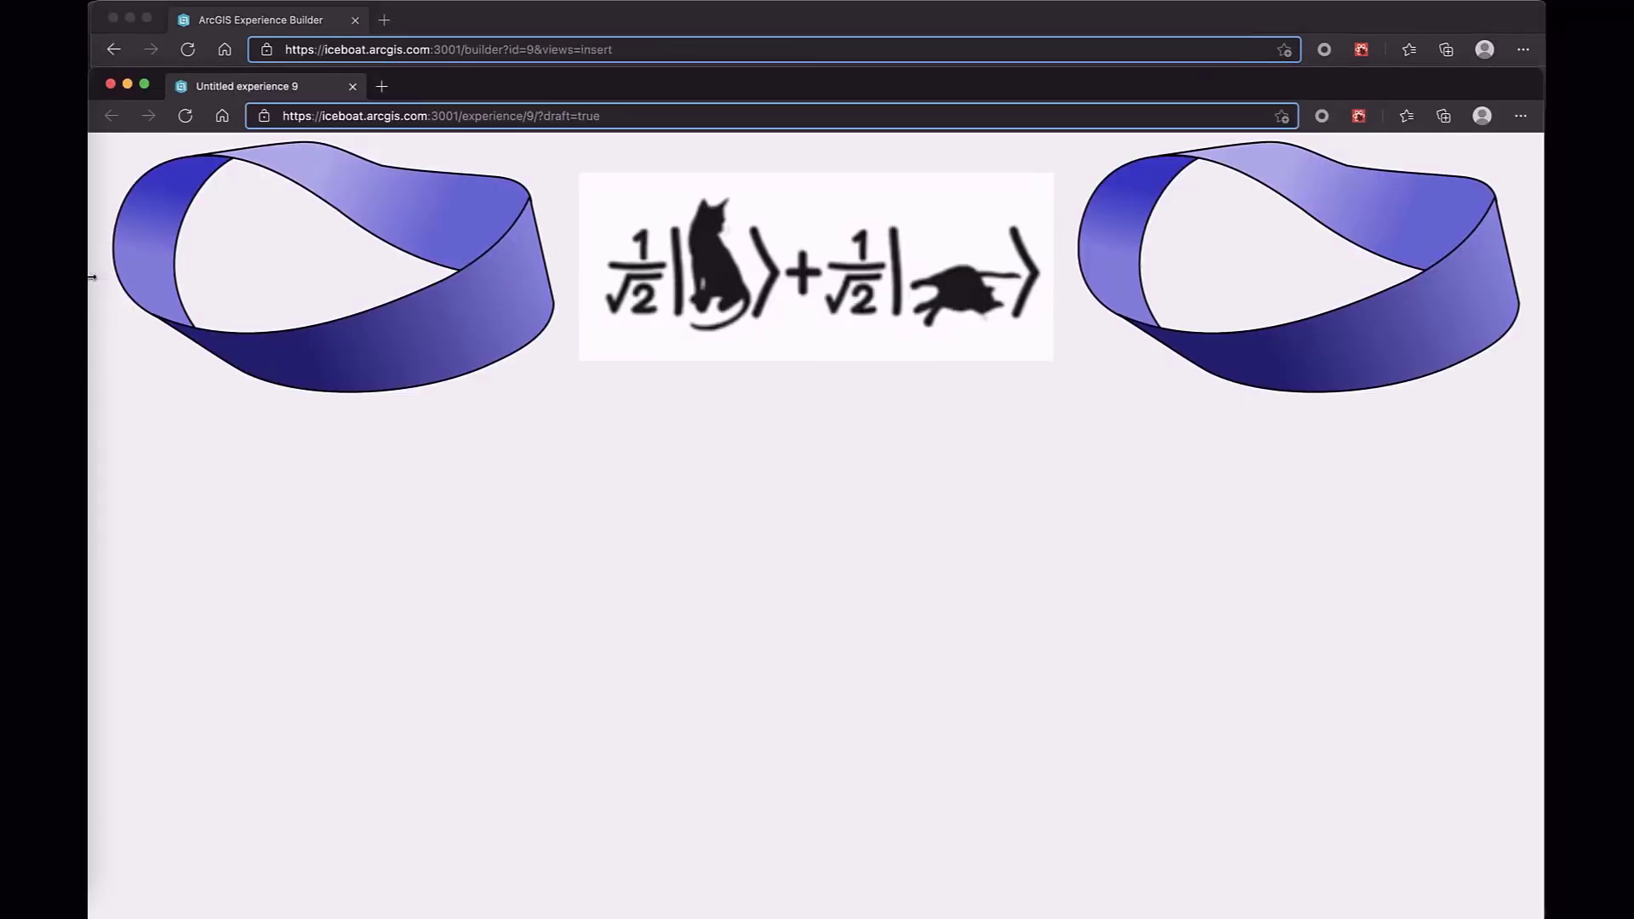
Narrow the preview window from its left edge
mouse_move(92, 278)
mouse_down()
mouse_move(1096, 292)
mouse_move(310, 290)
mouse_move(100, 263)
mouse_up()
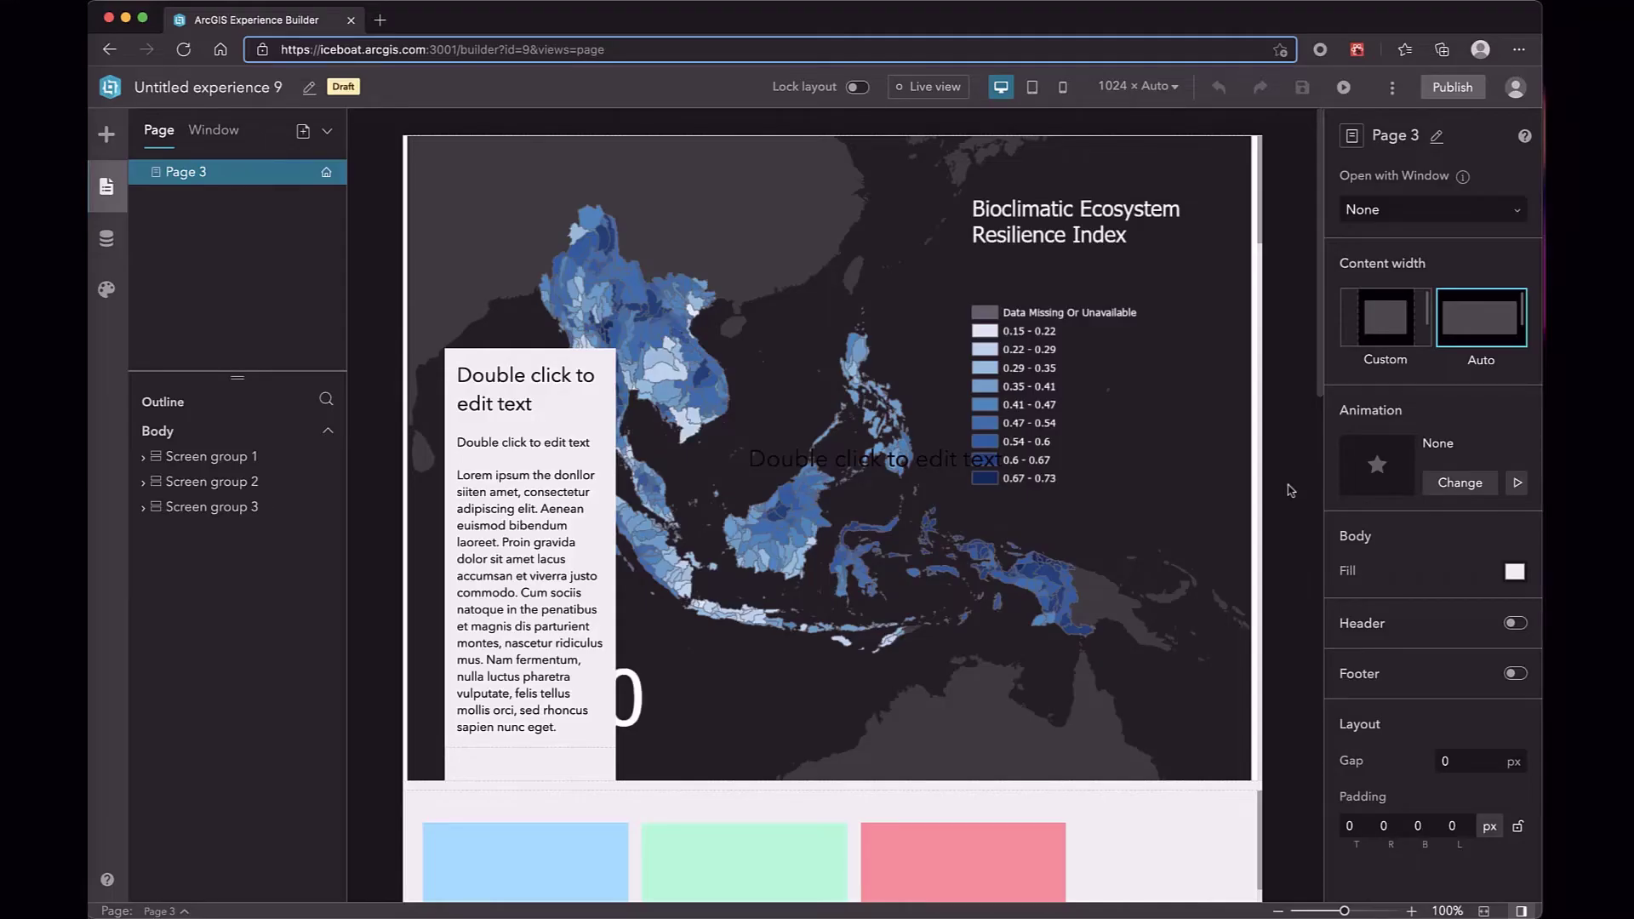
scroll(1291, 490, down, 1)
scroll(1148, 507, down, 5)
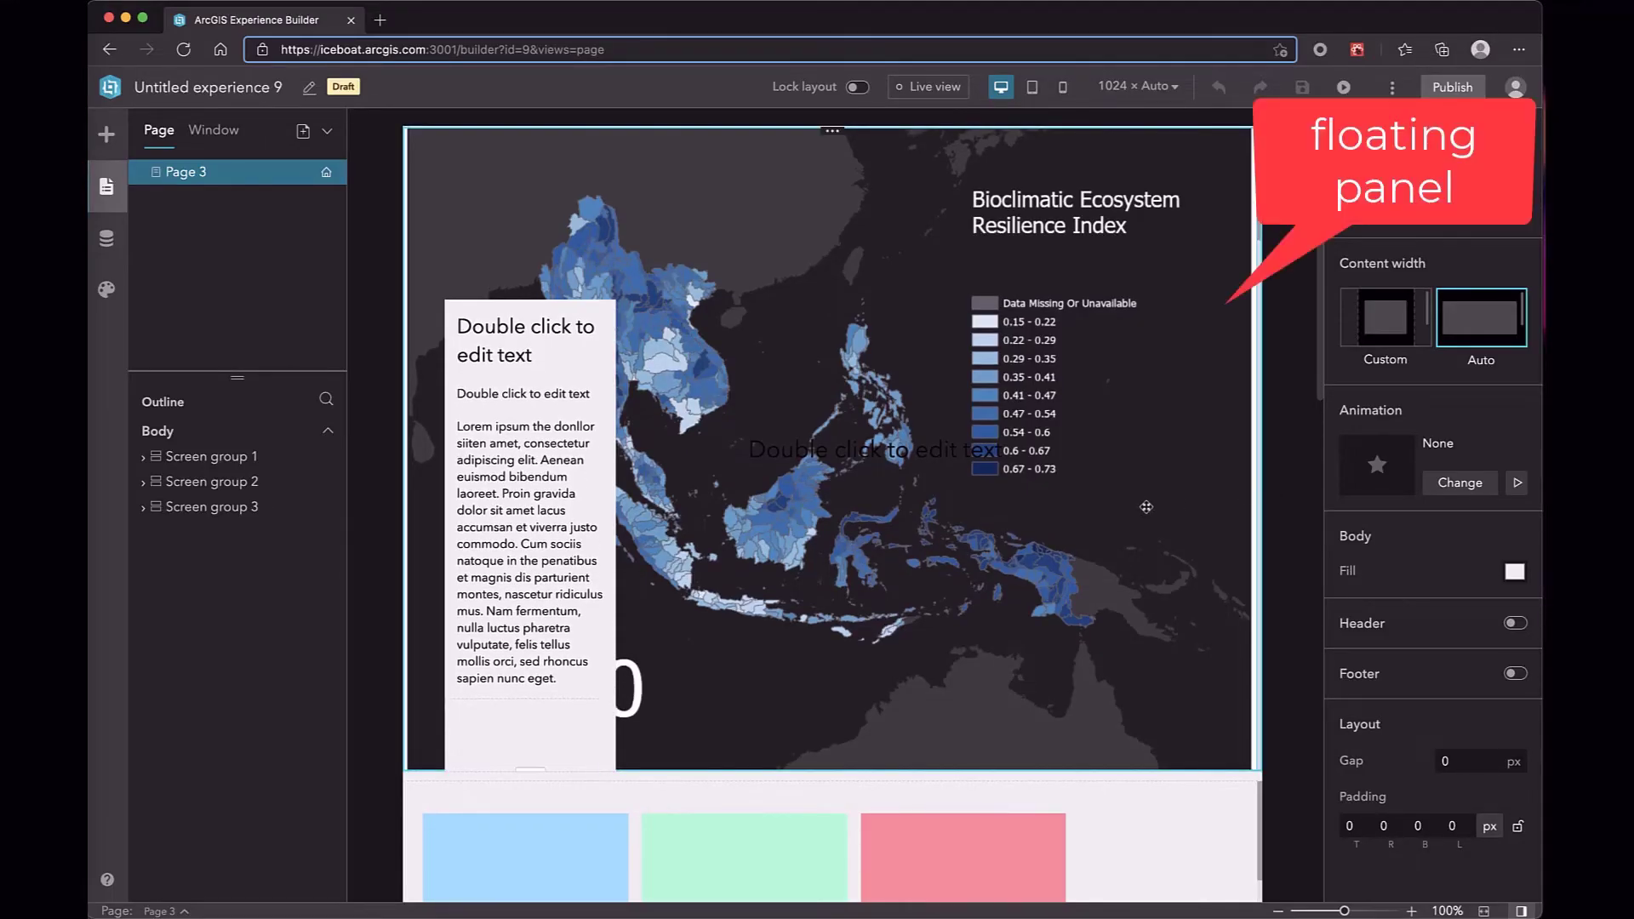
scroll(1147, 507, down, 10)
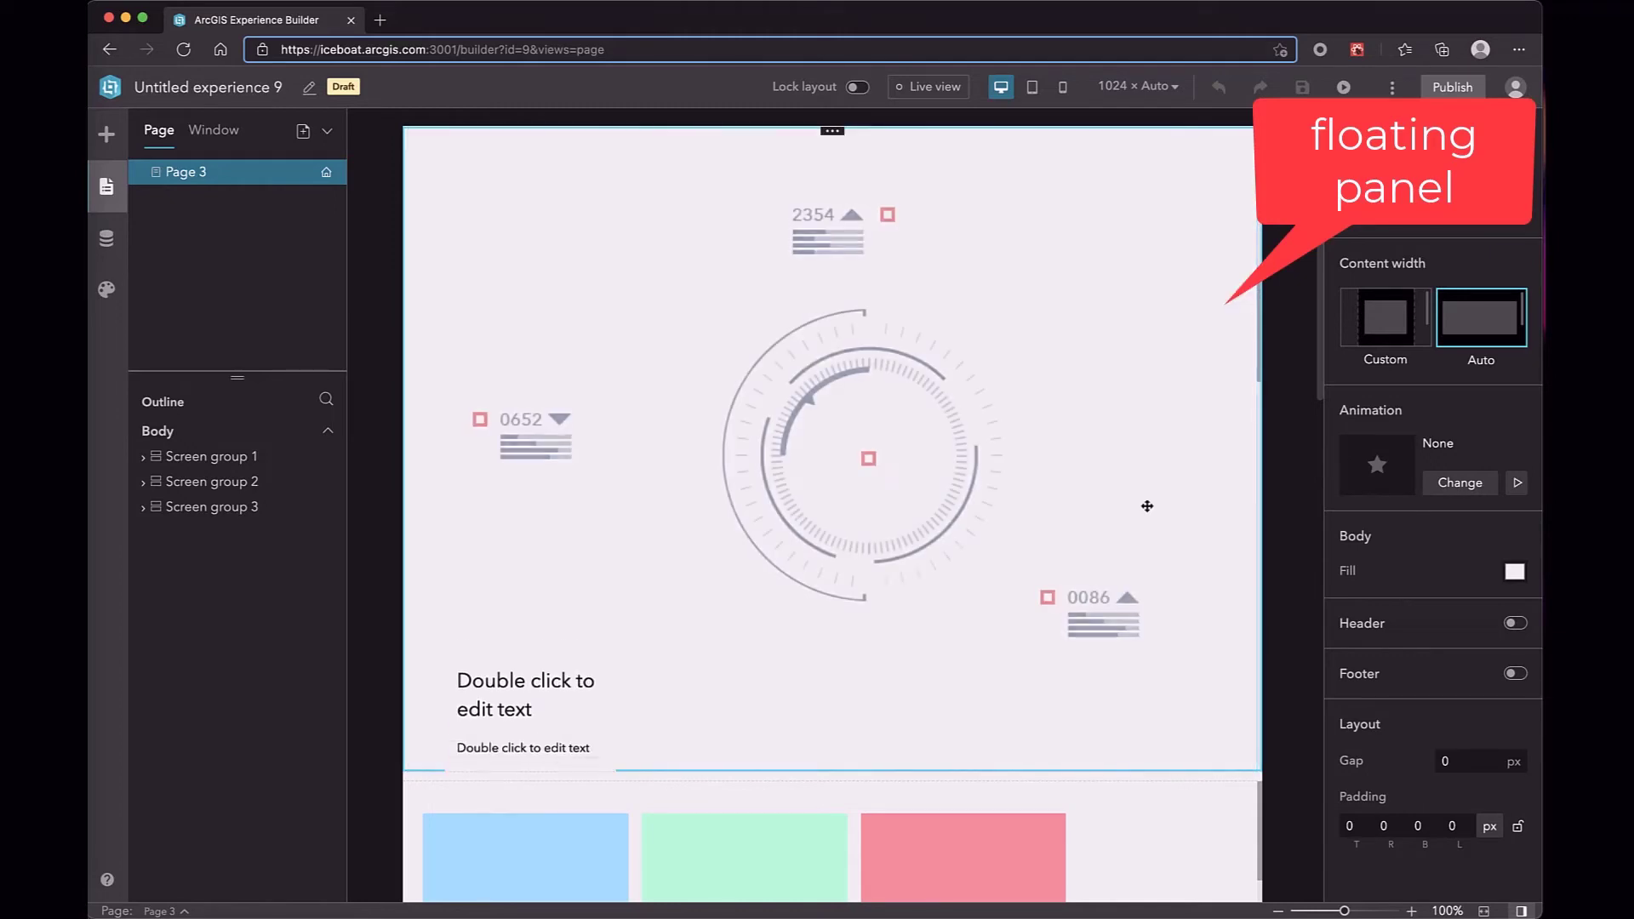
scroll(1148, 507, down, 5)
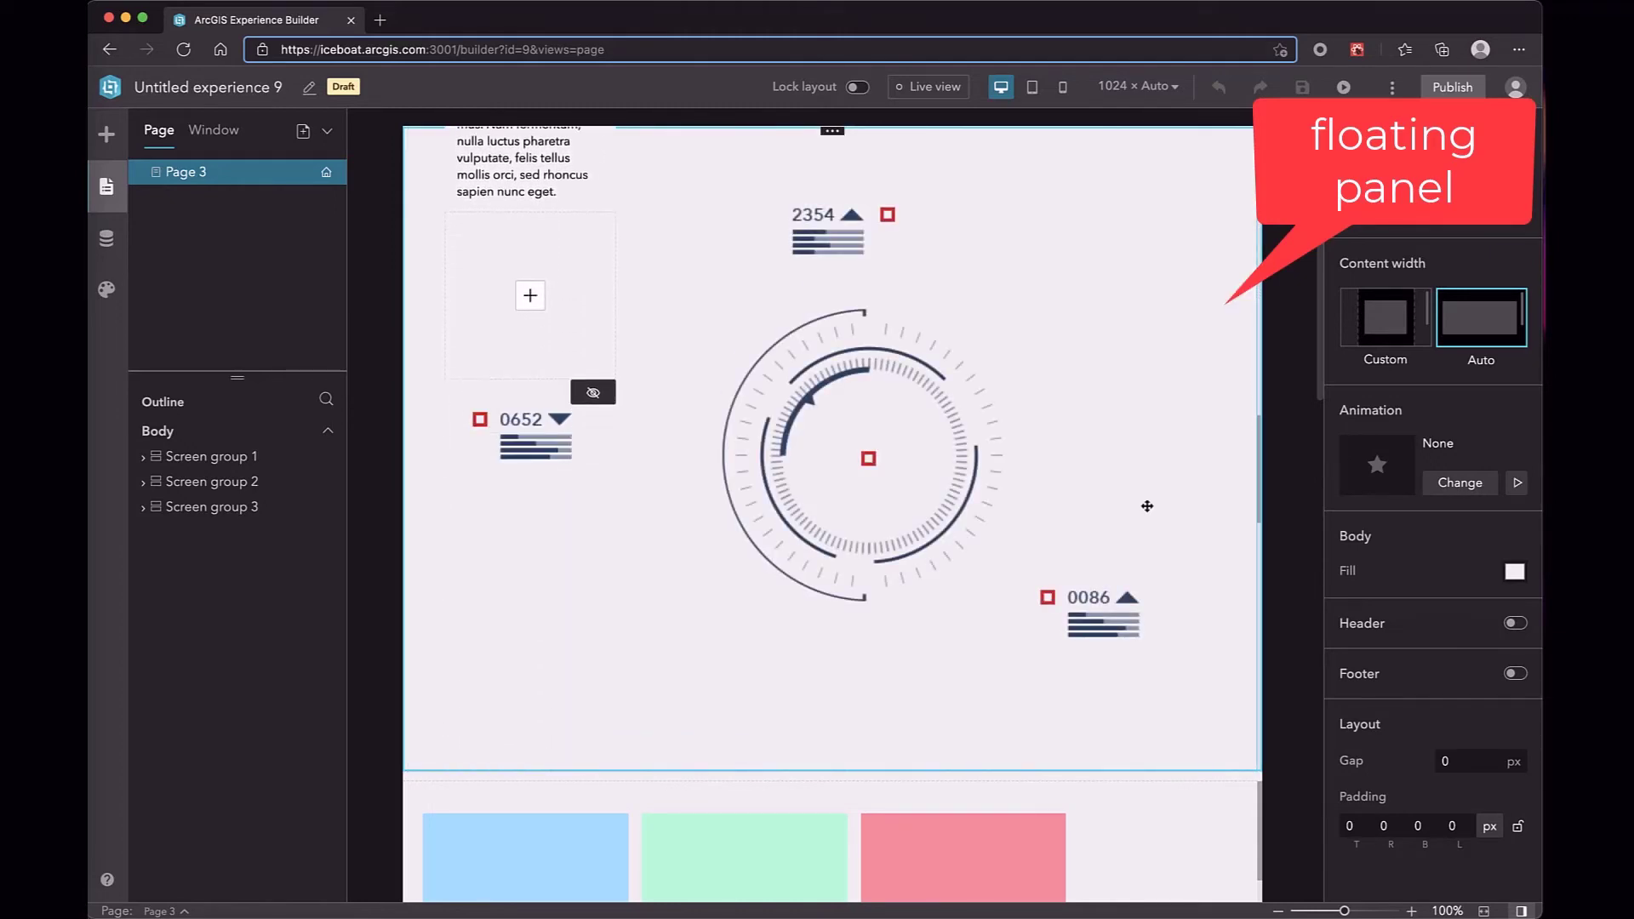
scroll(1147, 507, down, 10)
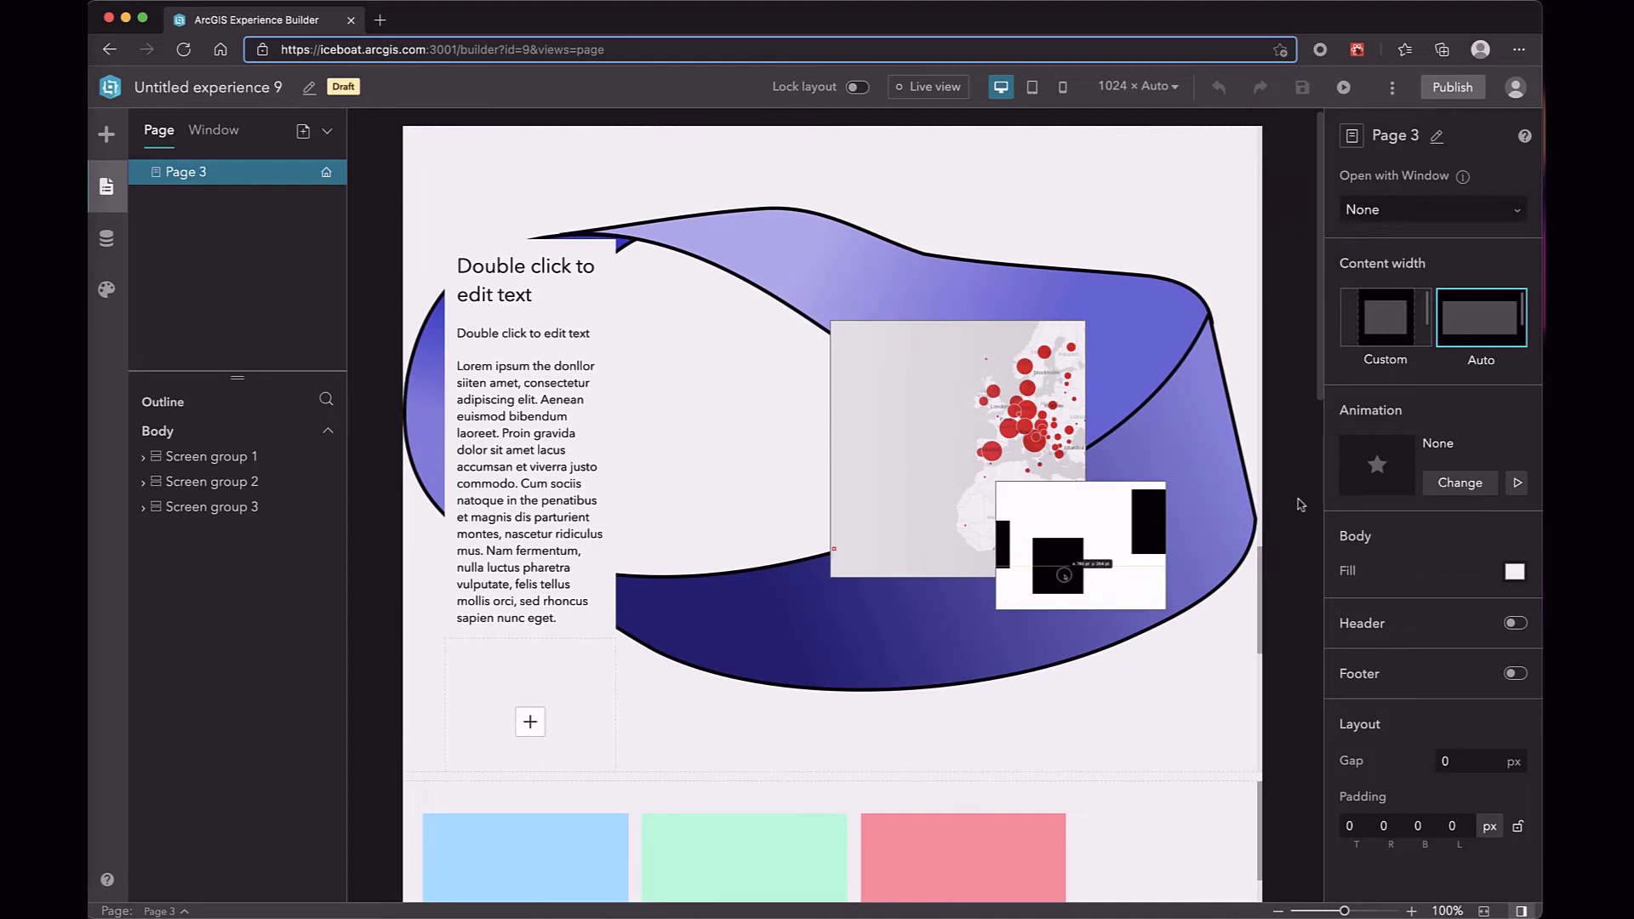
scroll(1306, 532, down, 10)
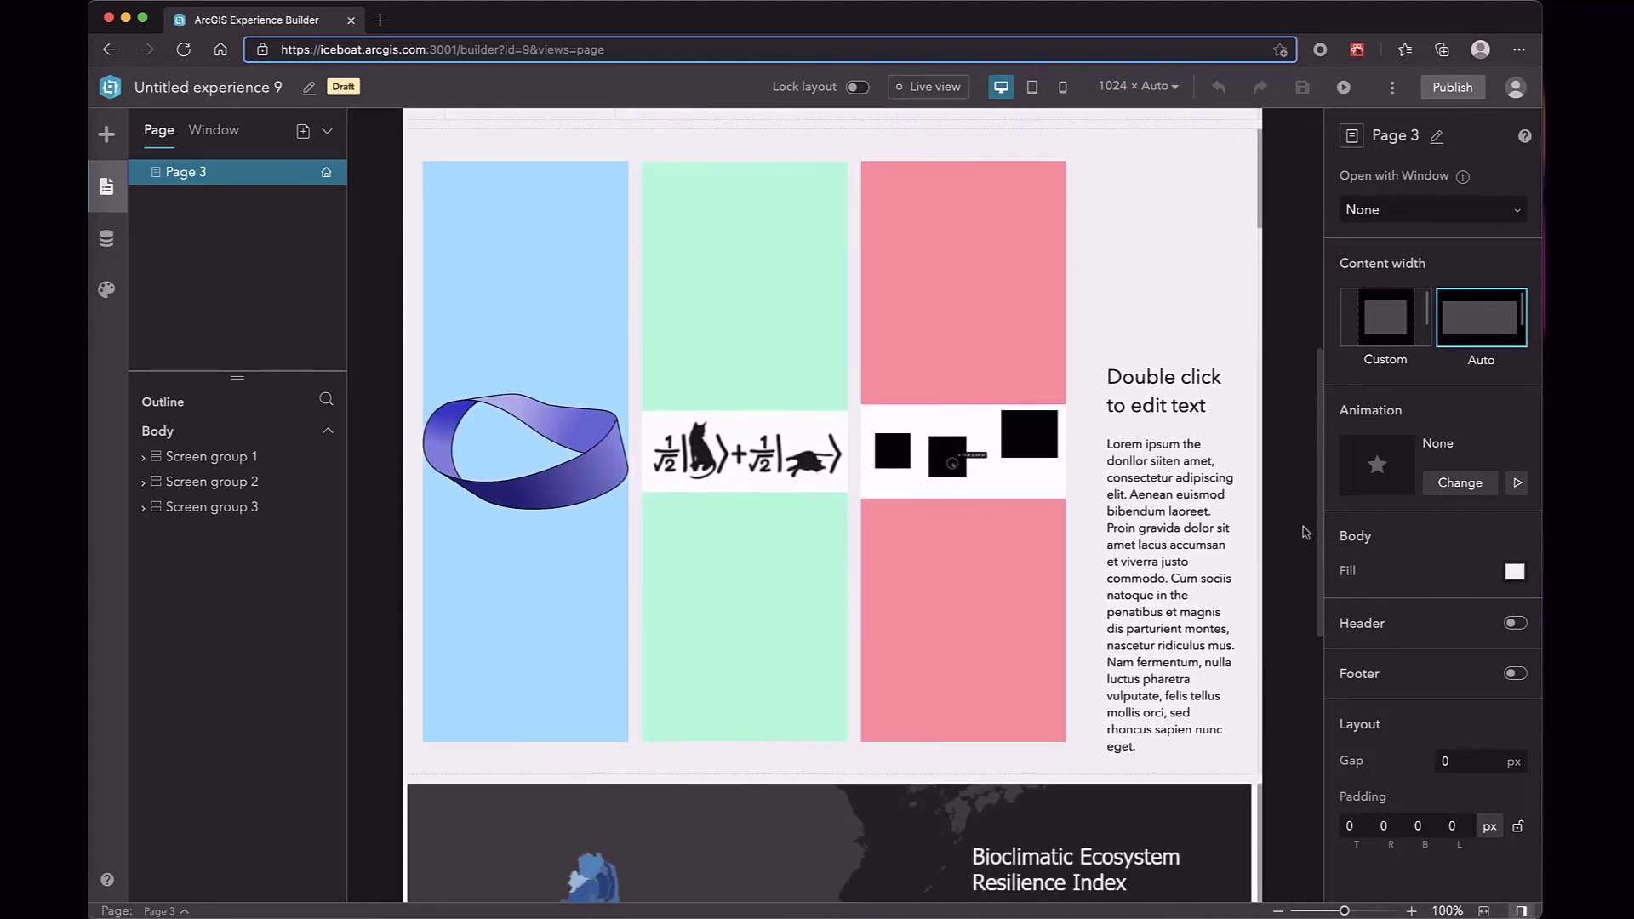
scroll(1044, 528, down, 8)
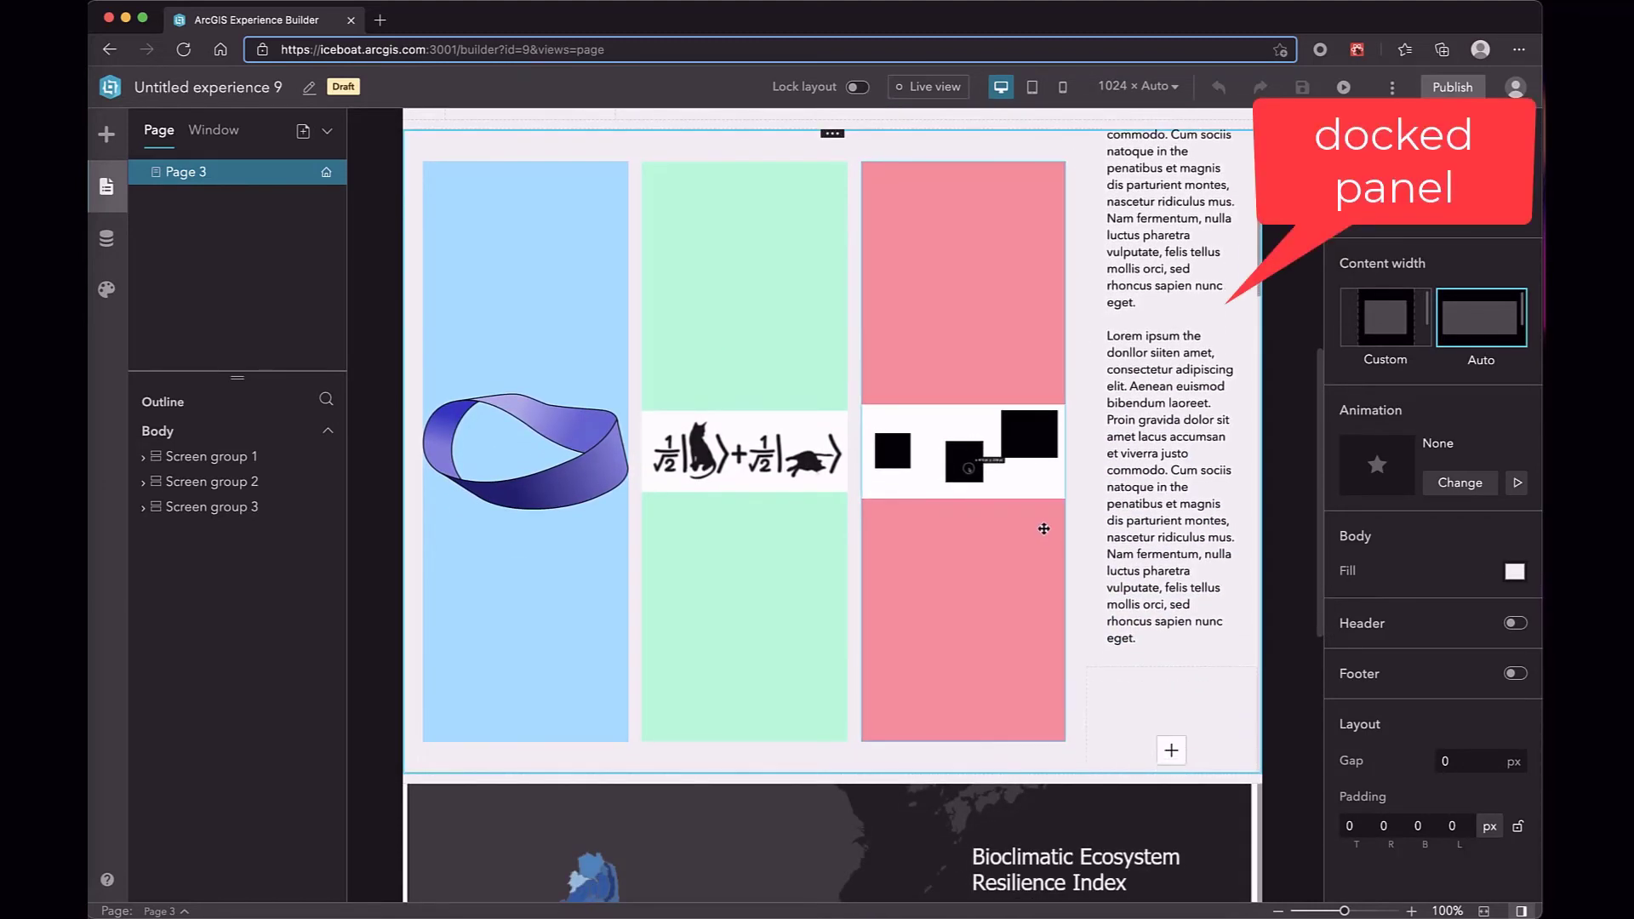
scroll(1044, 527, down, 3)
scroll(1043, 528, down, 10)
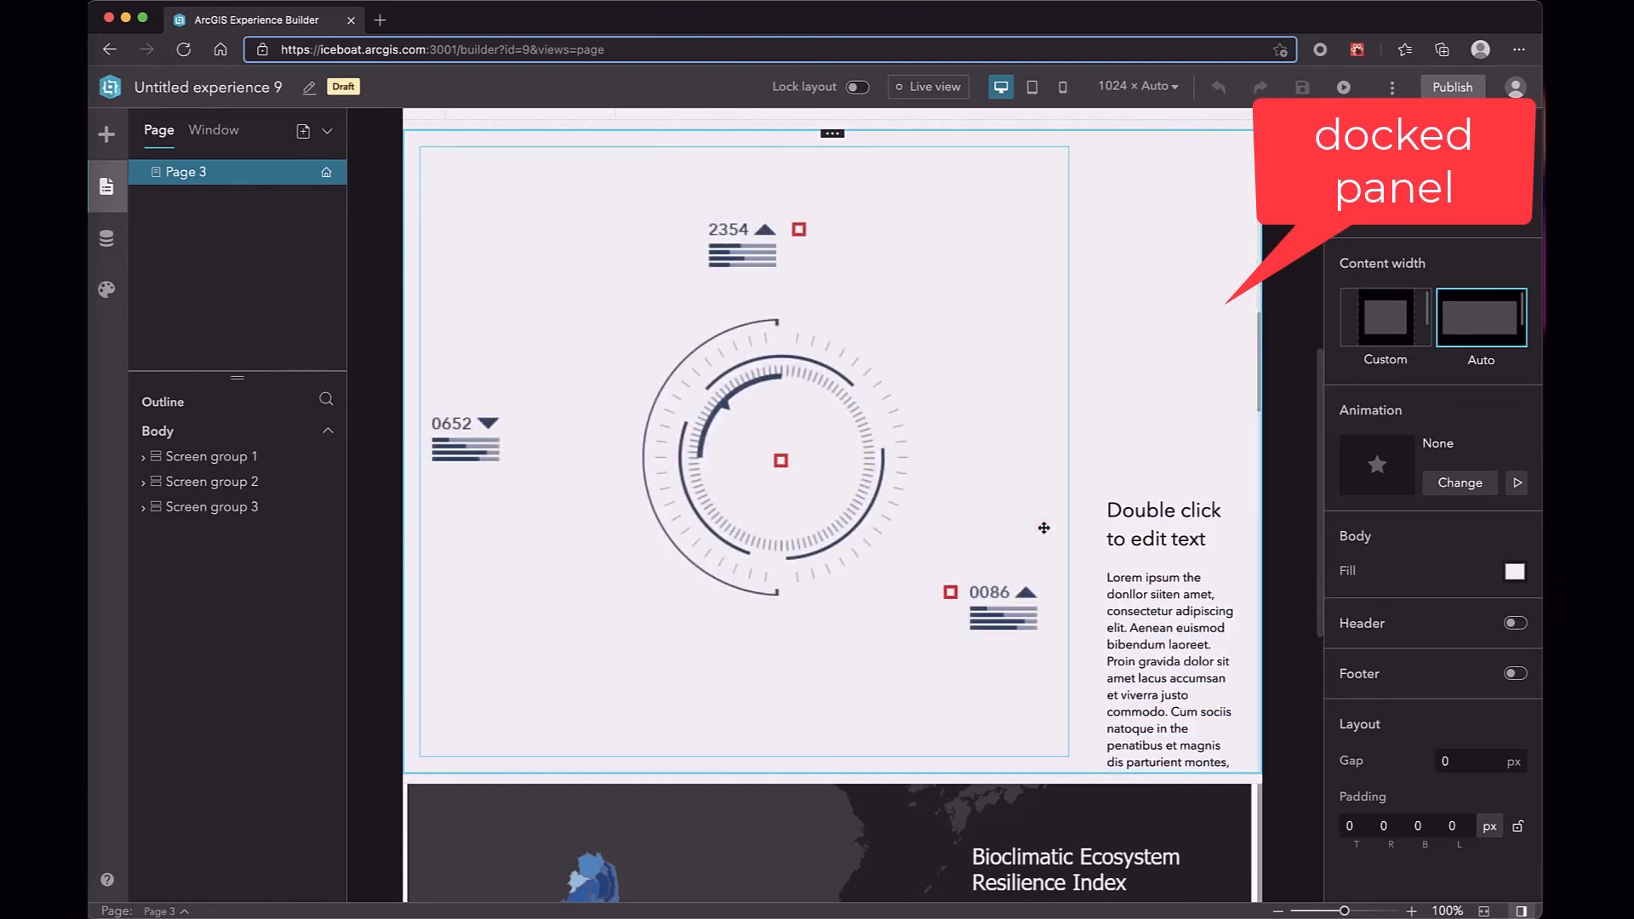
scroll(1044, 528, down, 10)
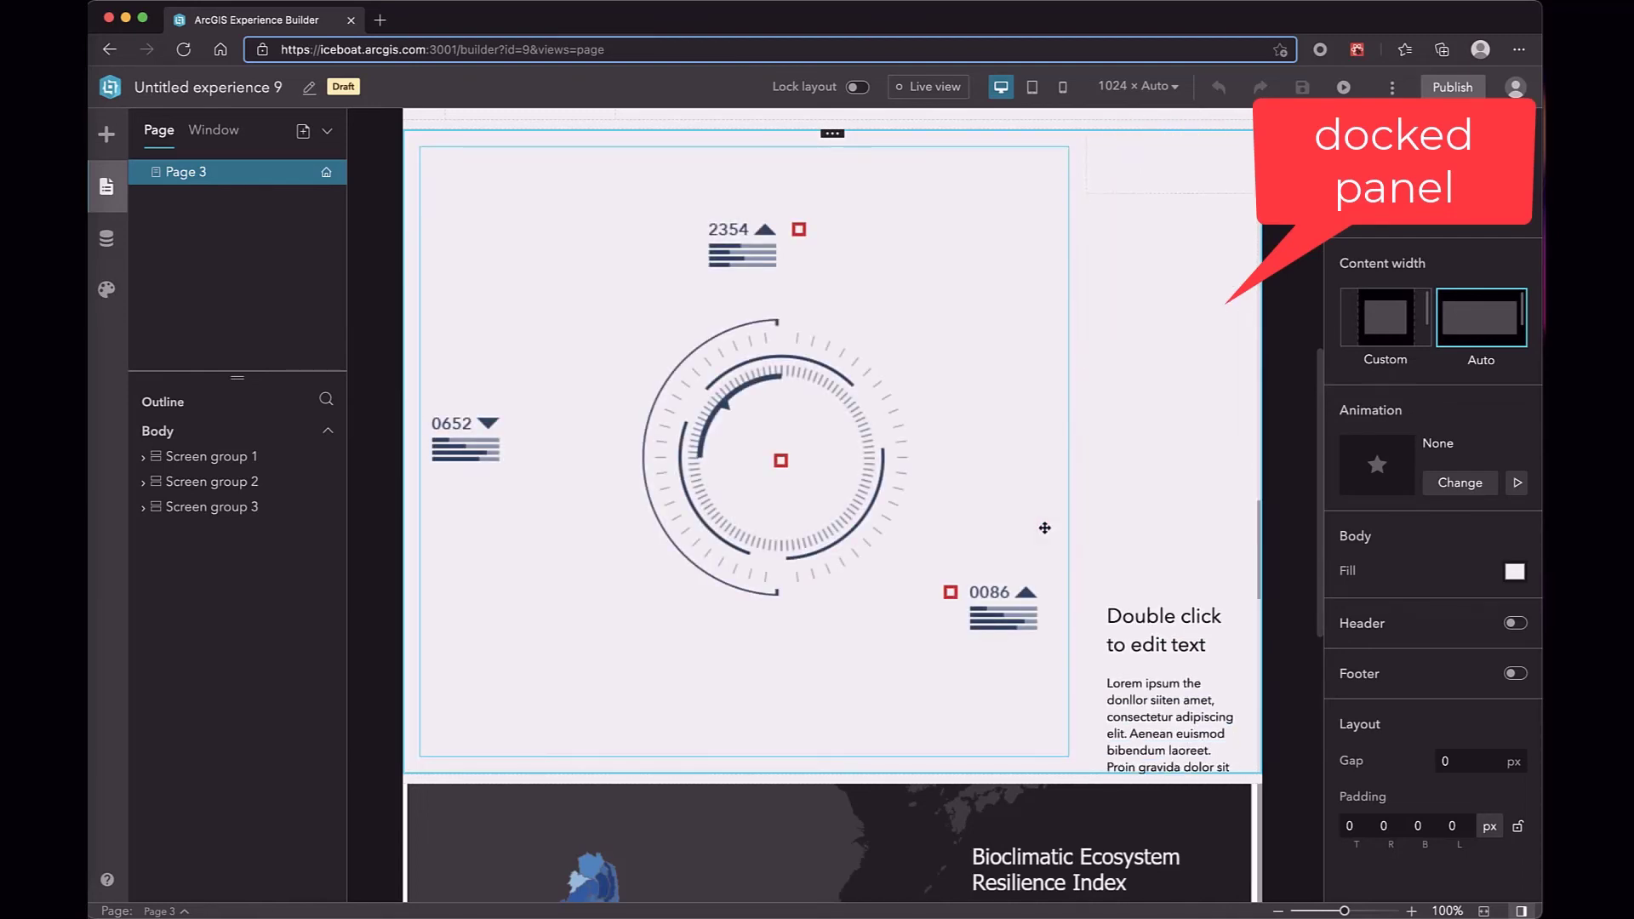
scroll(960, 585, down, 7)
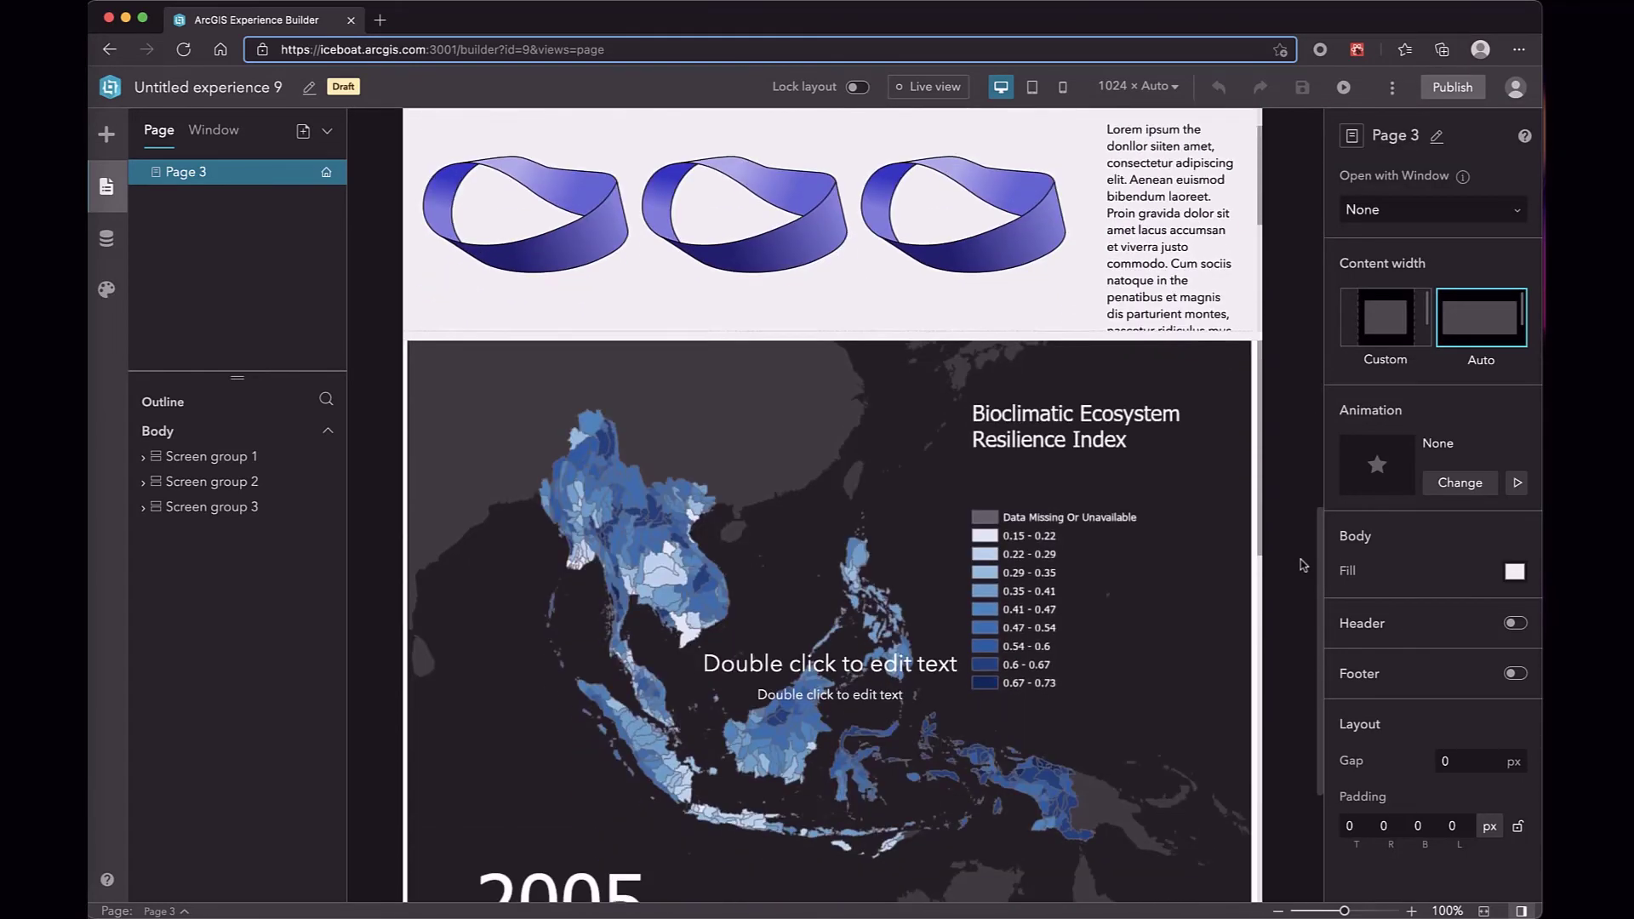
scroll(960, 585, down, 8)
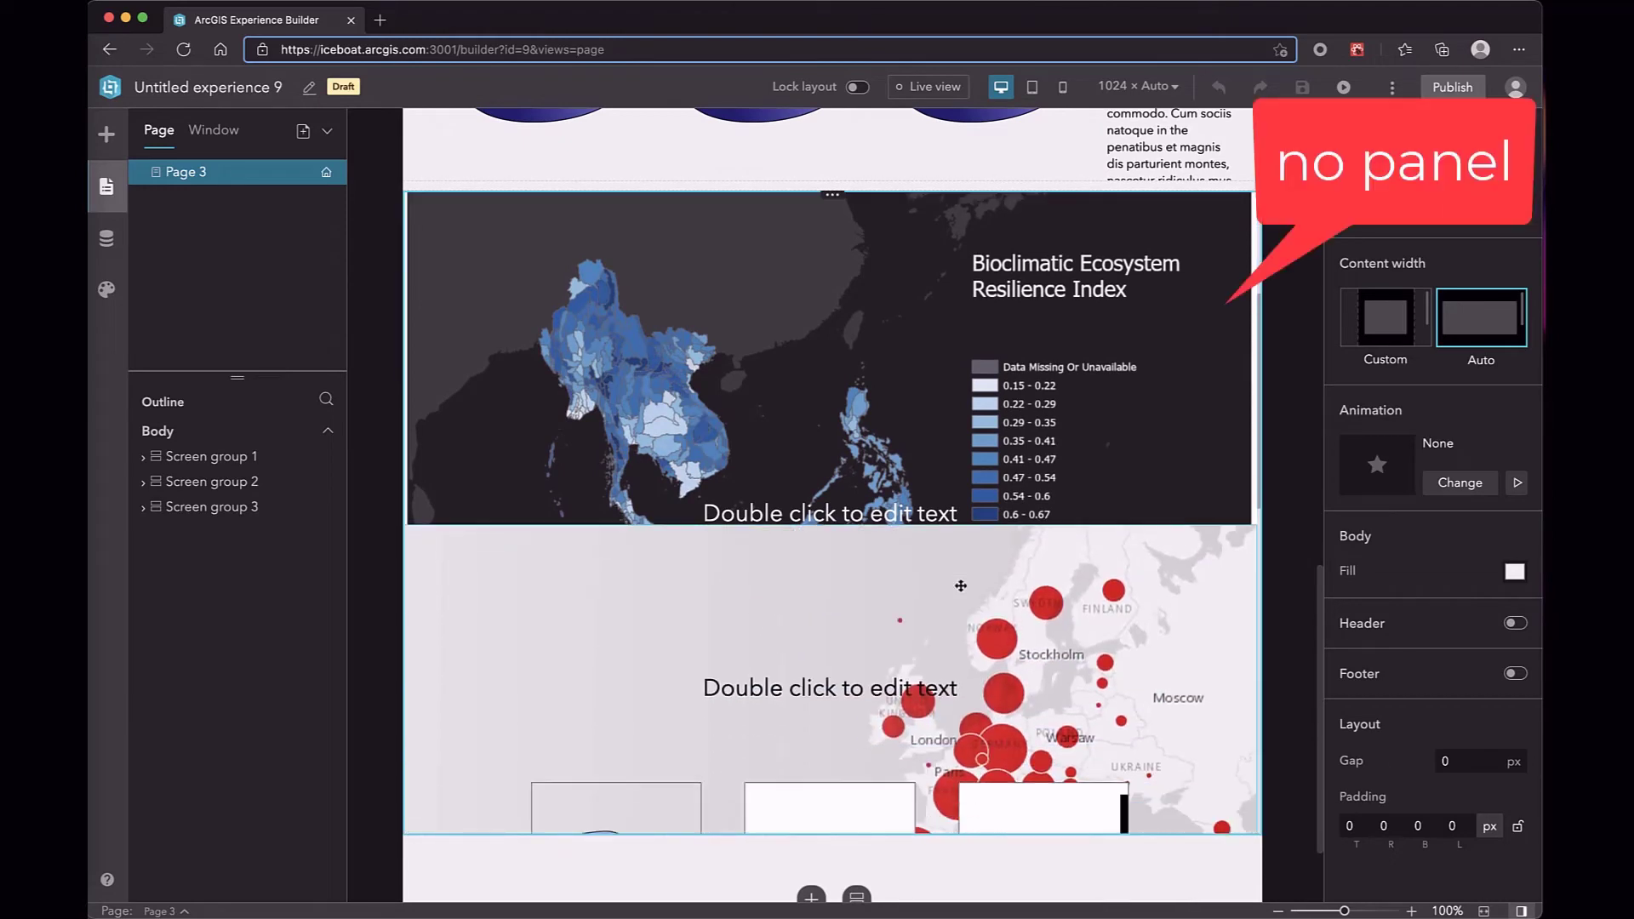
scroll(960, 587, down, 6)
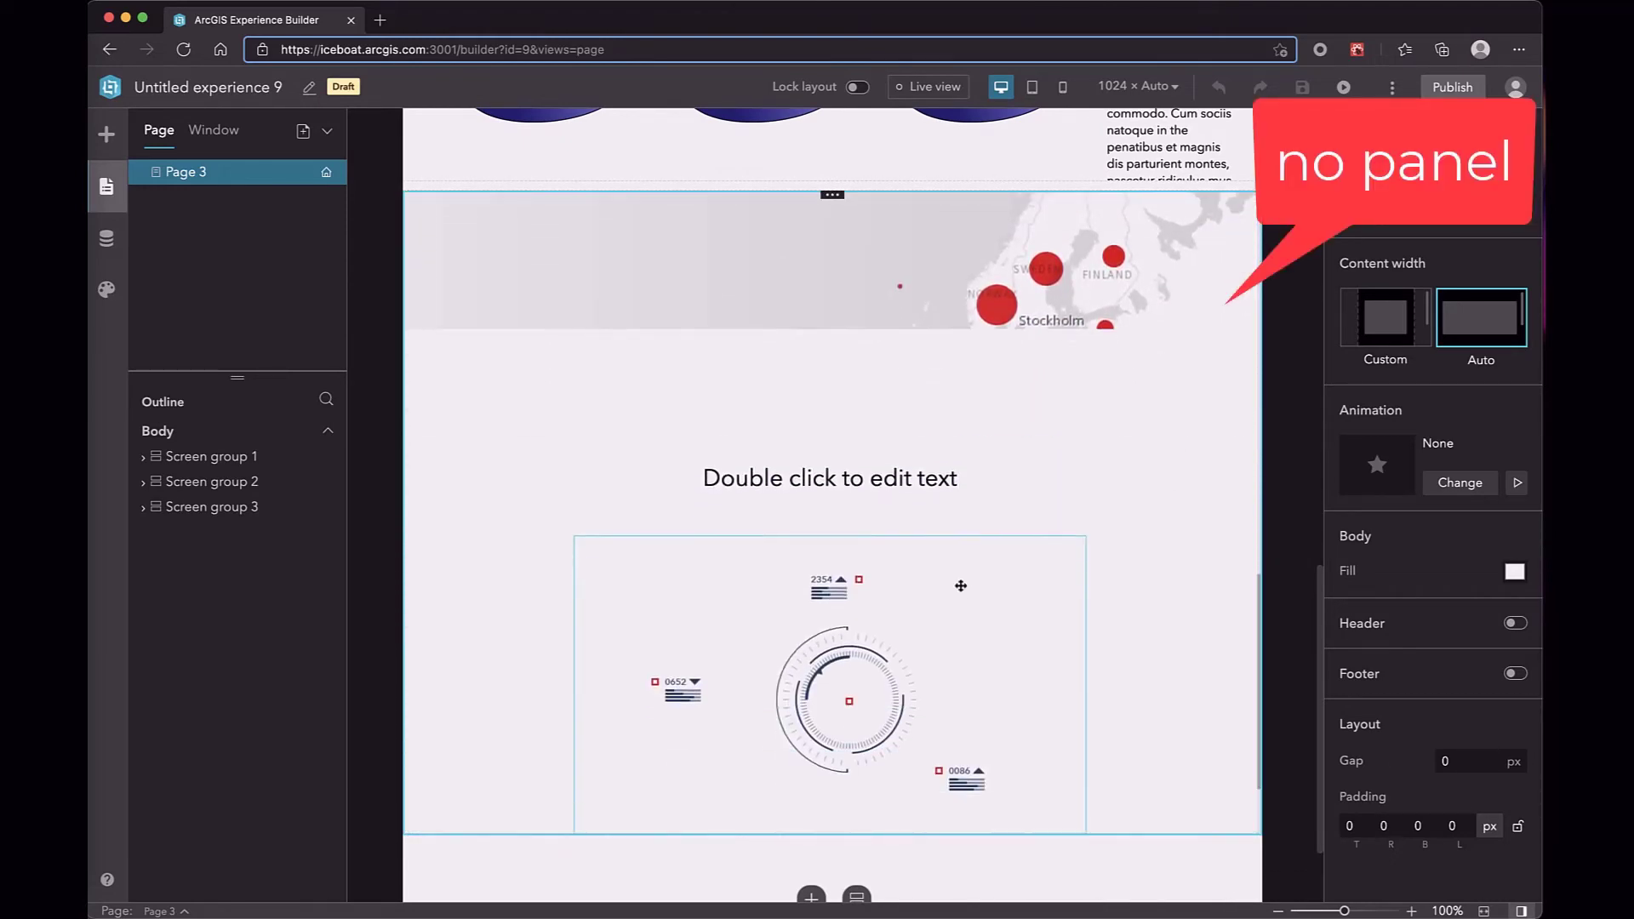
click(1034, 88)
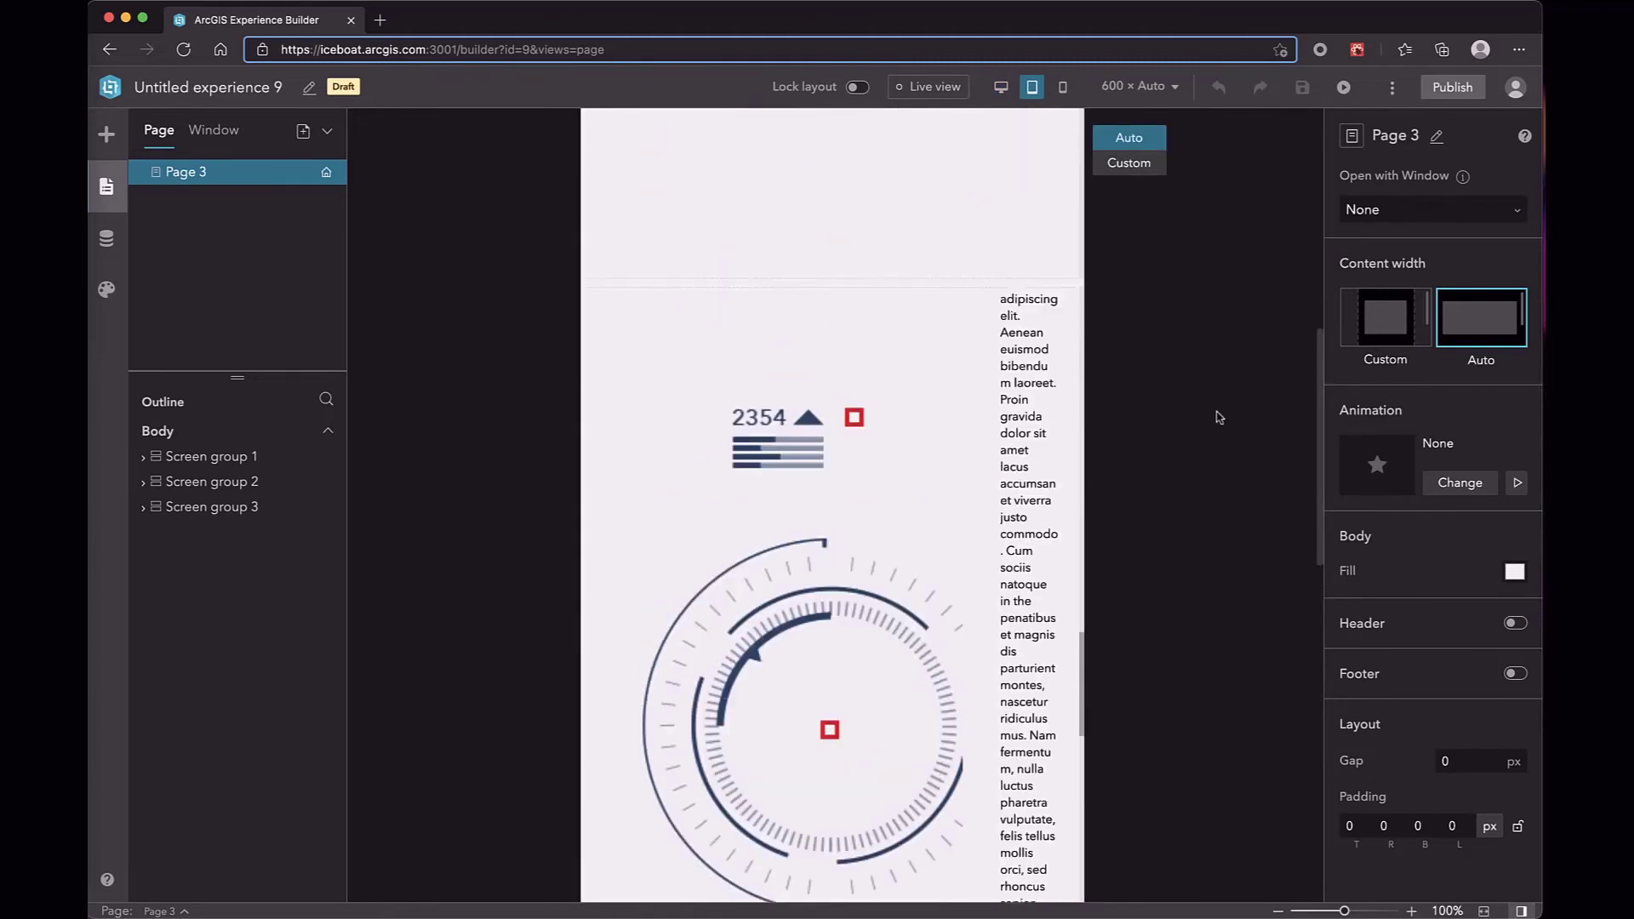
scroll(1021, 472, down, 10)
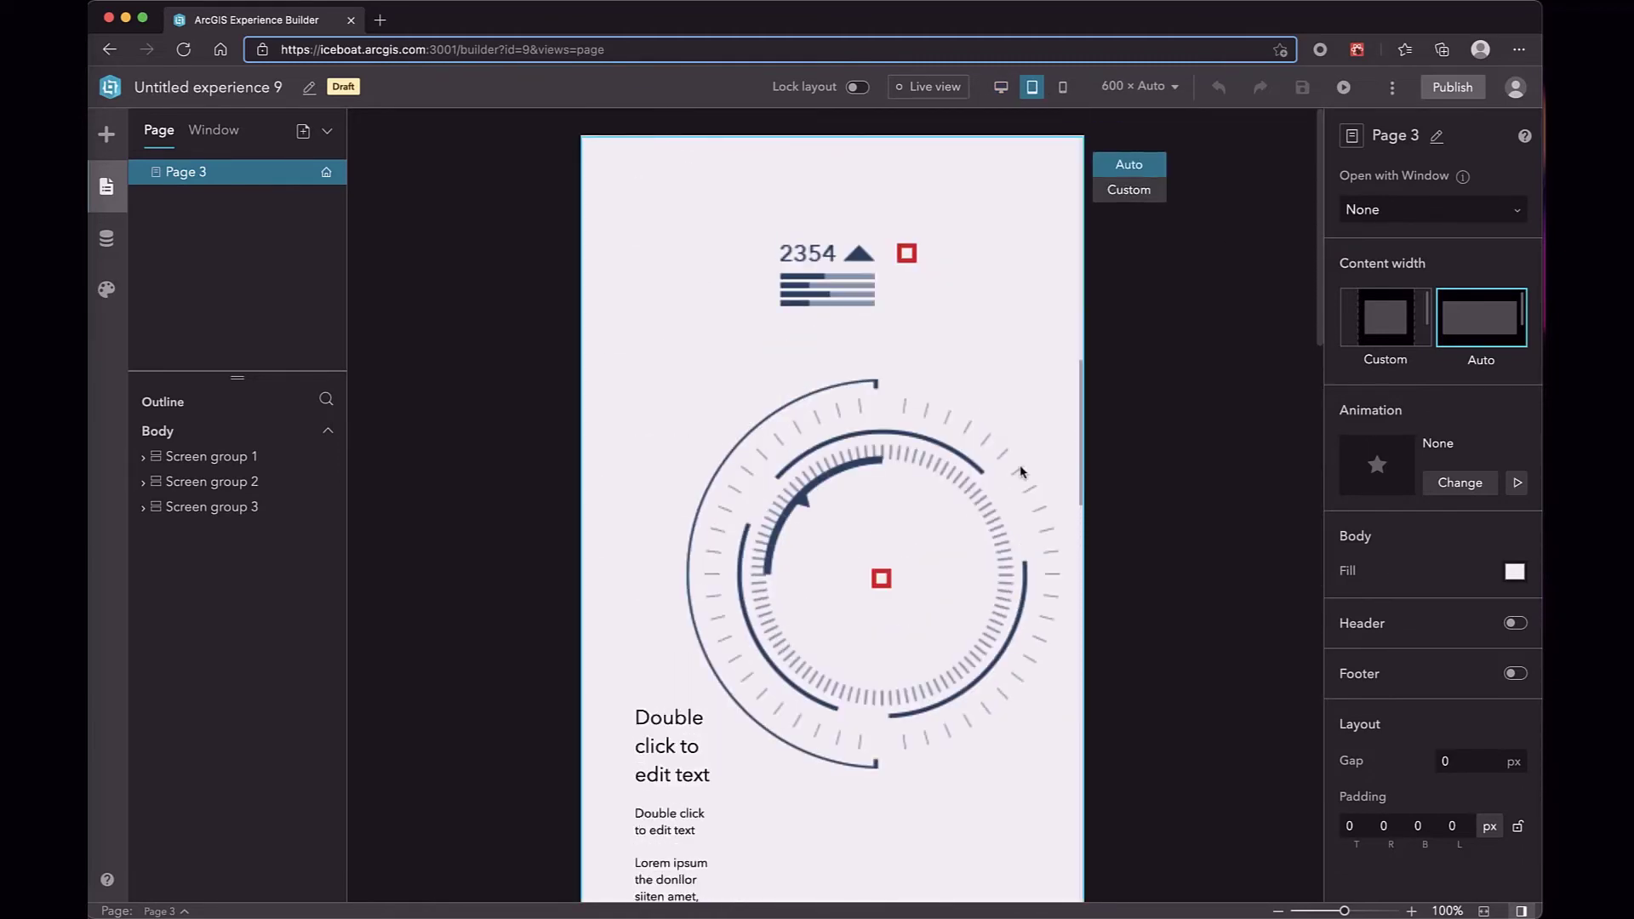
scroll(1156, 543, down, 5)
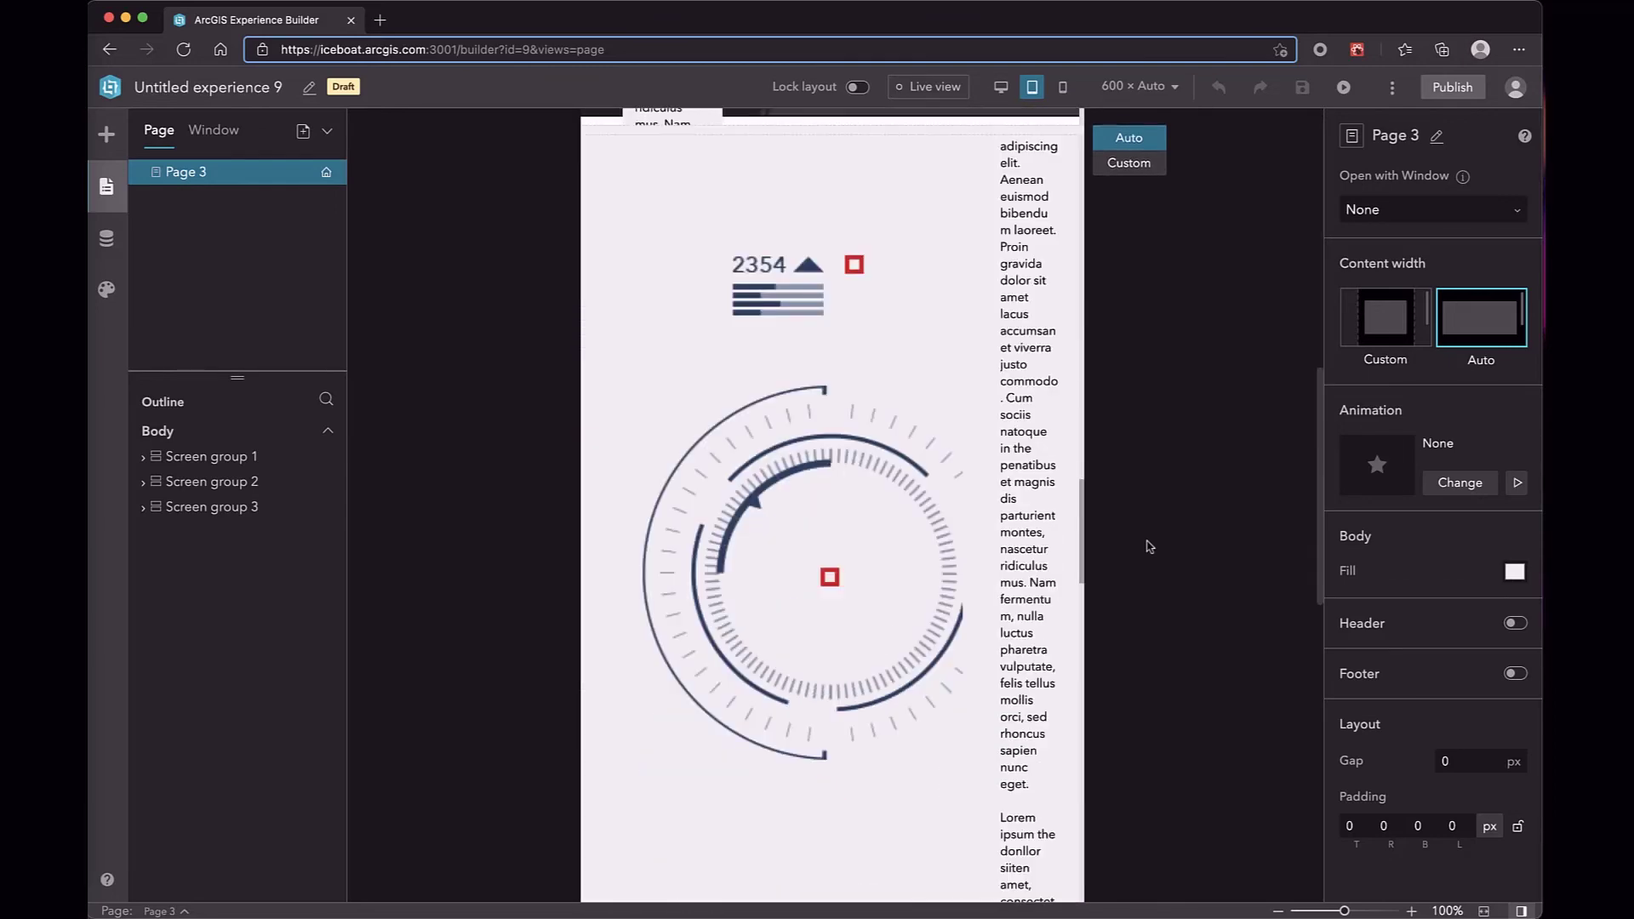
scroll(1178, 558, down, 8)
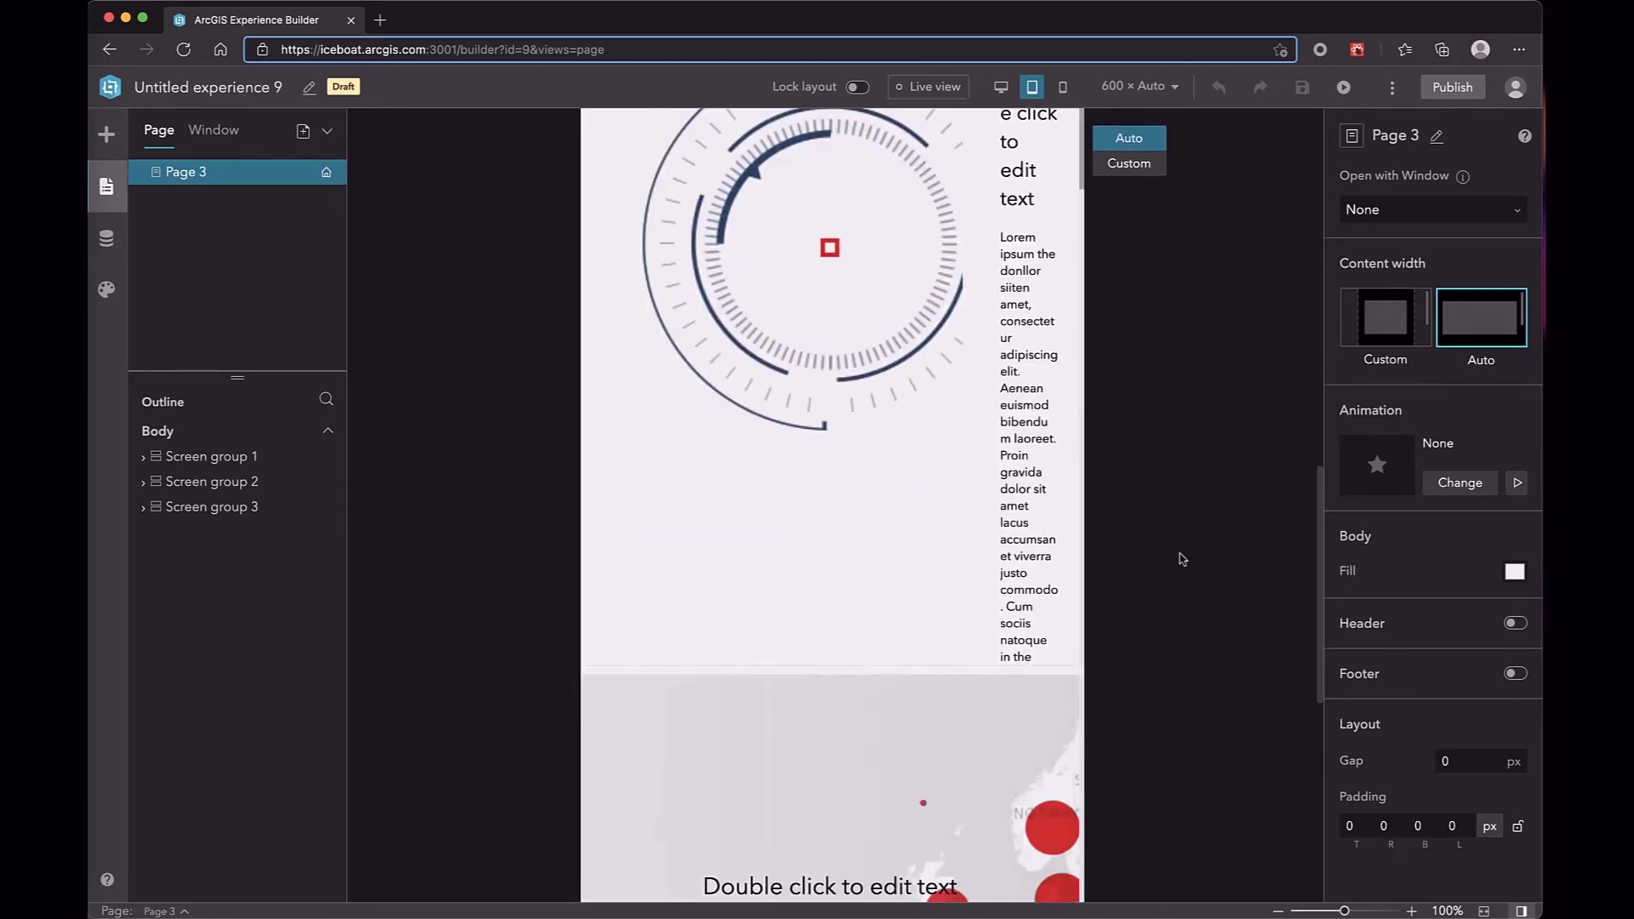
click(1061, 86)
scroll(1149, 323, up, 10)
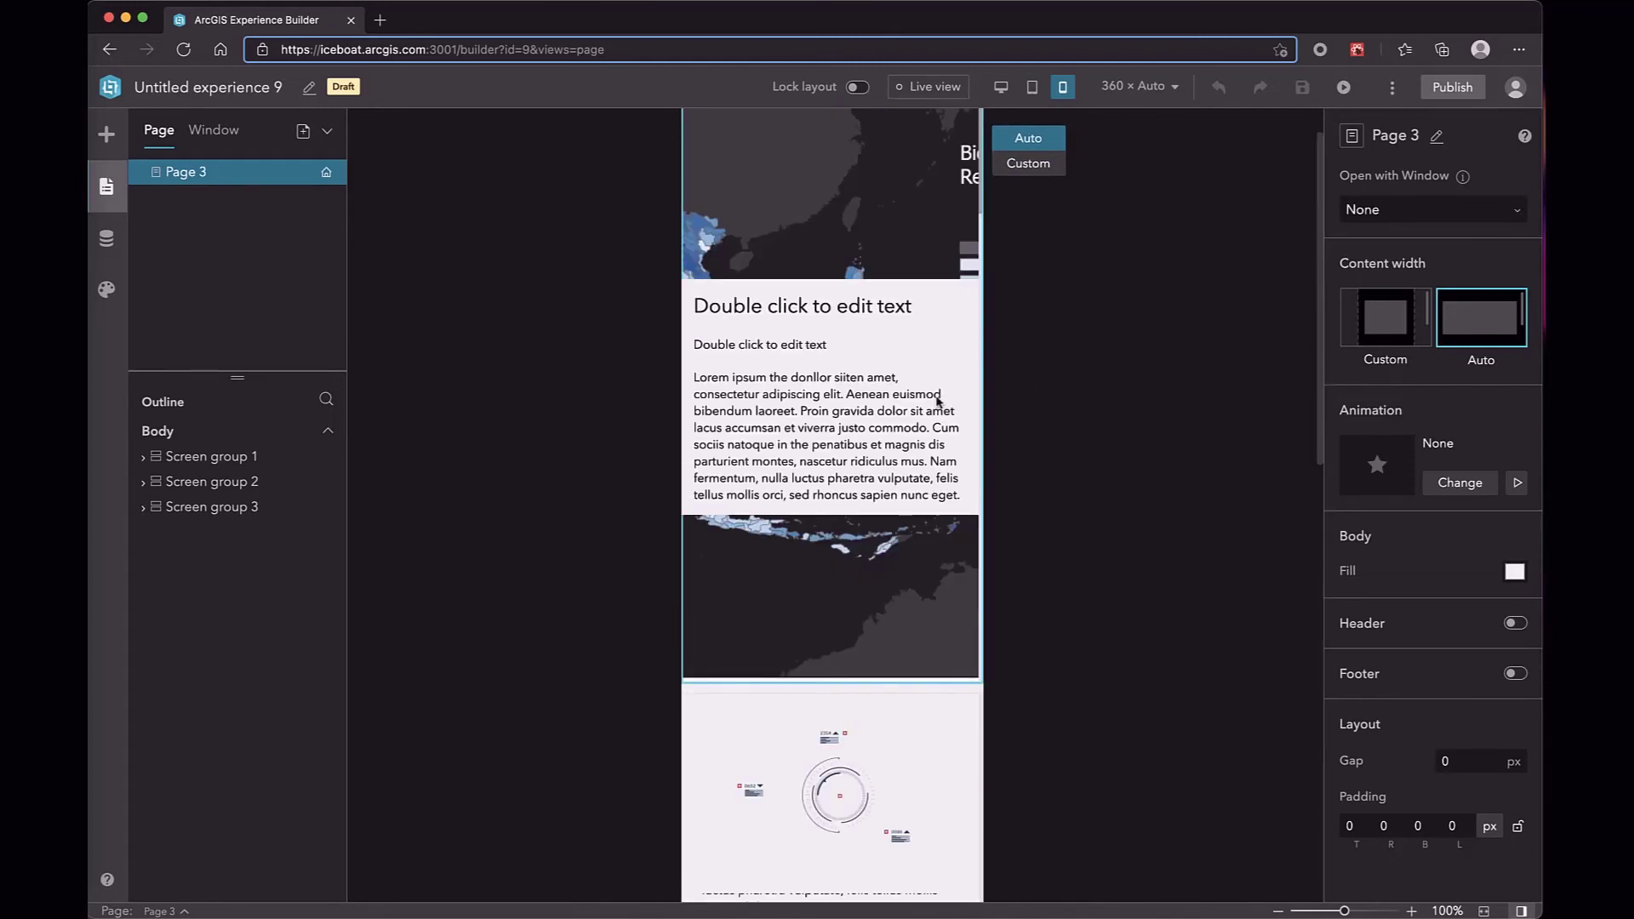
scroll(945, 391, up, 2)
scroll(919, 451, down, 6)
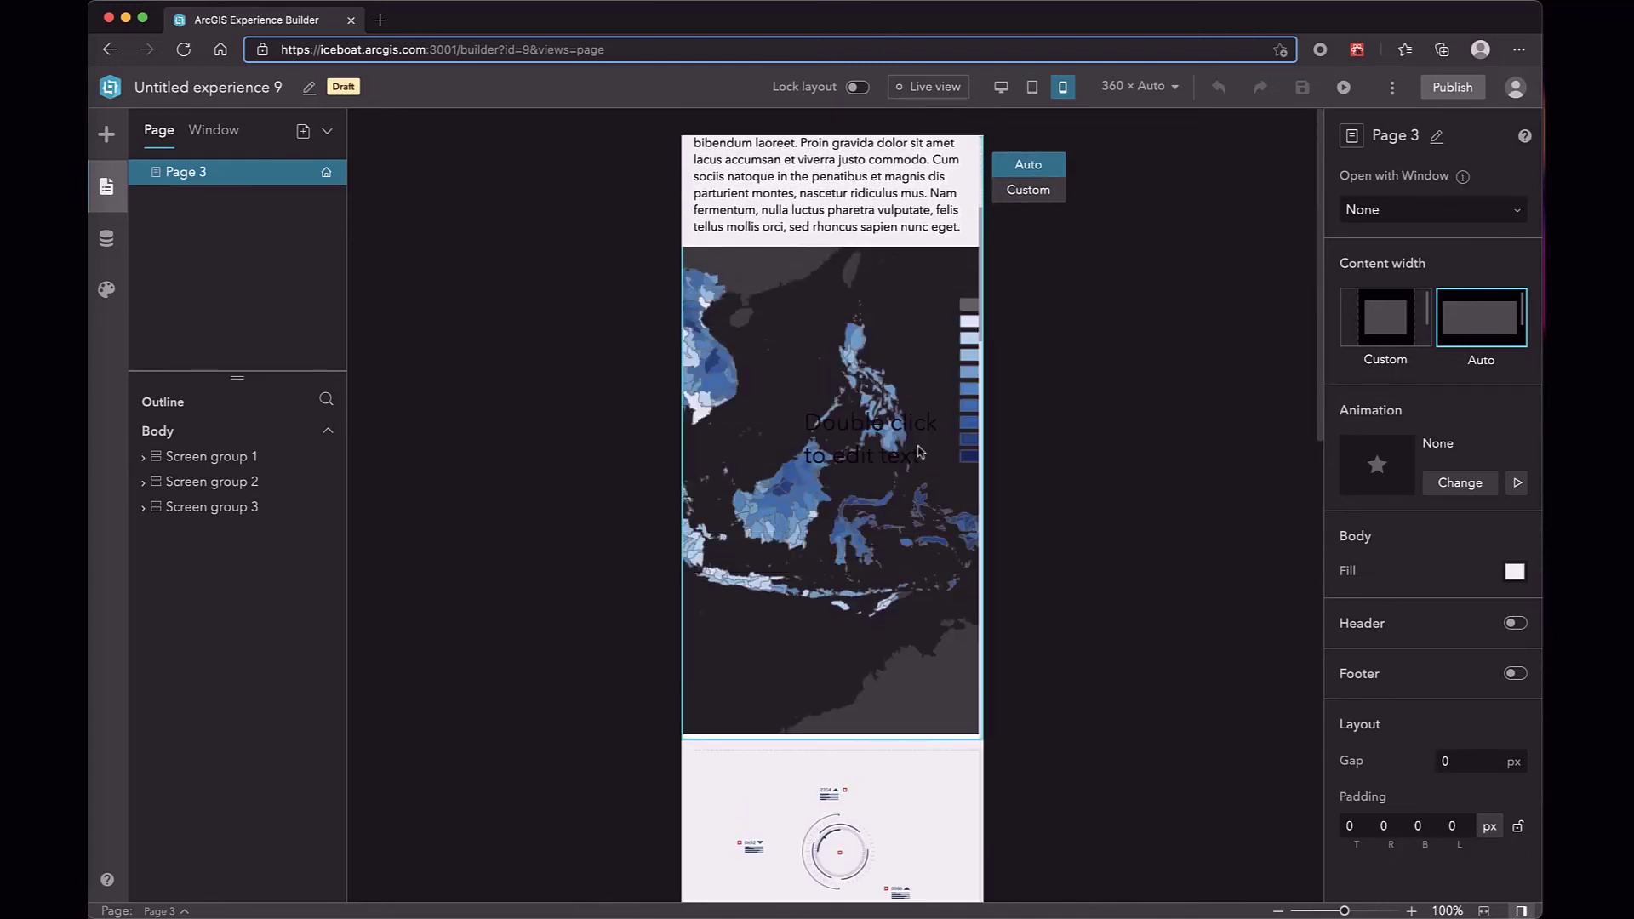
scroll(919, 451, down, 5)
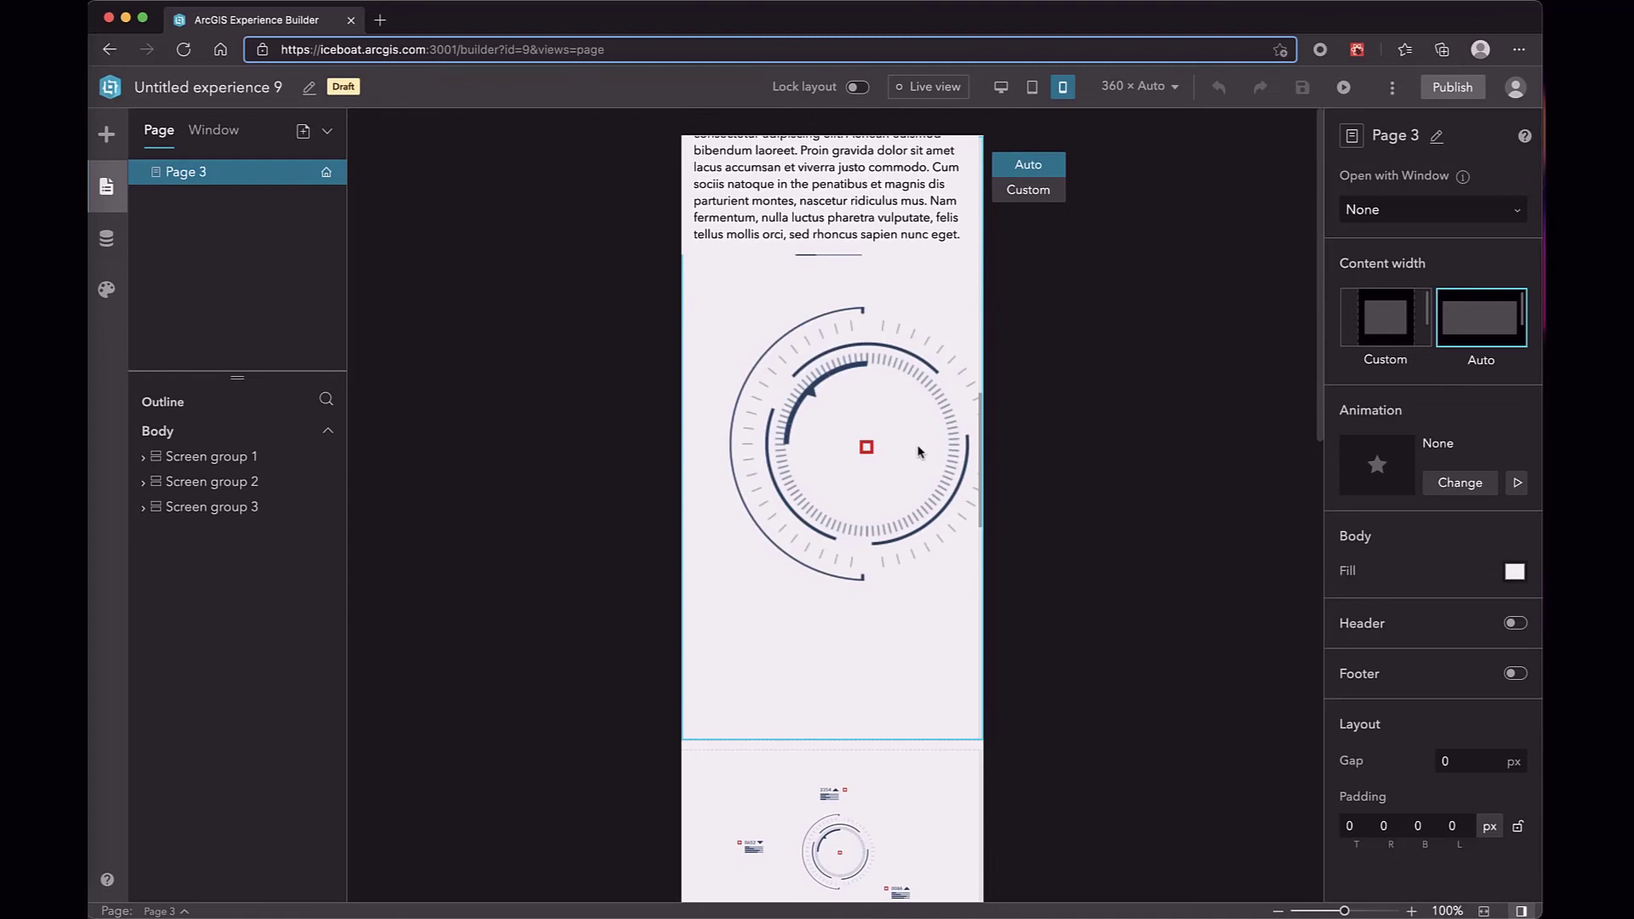
scroll(919, 451, down, 10)
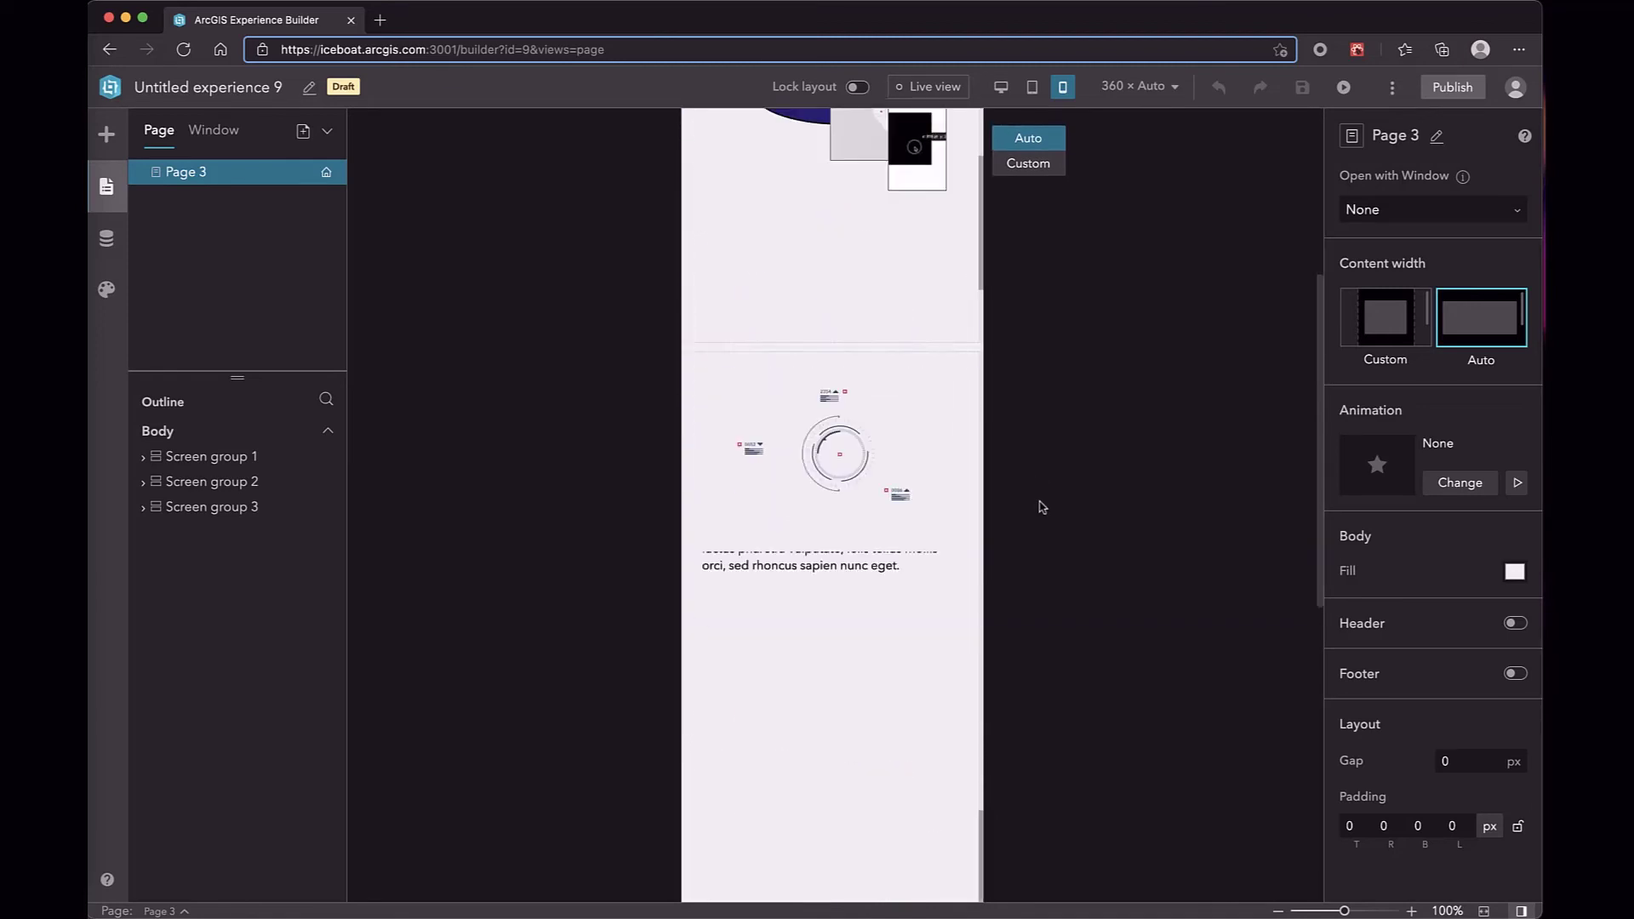
scroll(1038, 506, up, 3)
scroll(919, 511, down, 10)
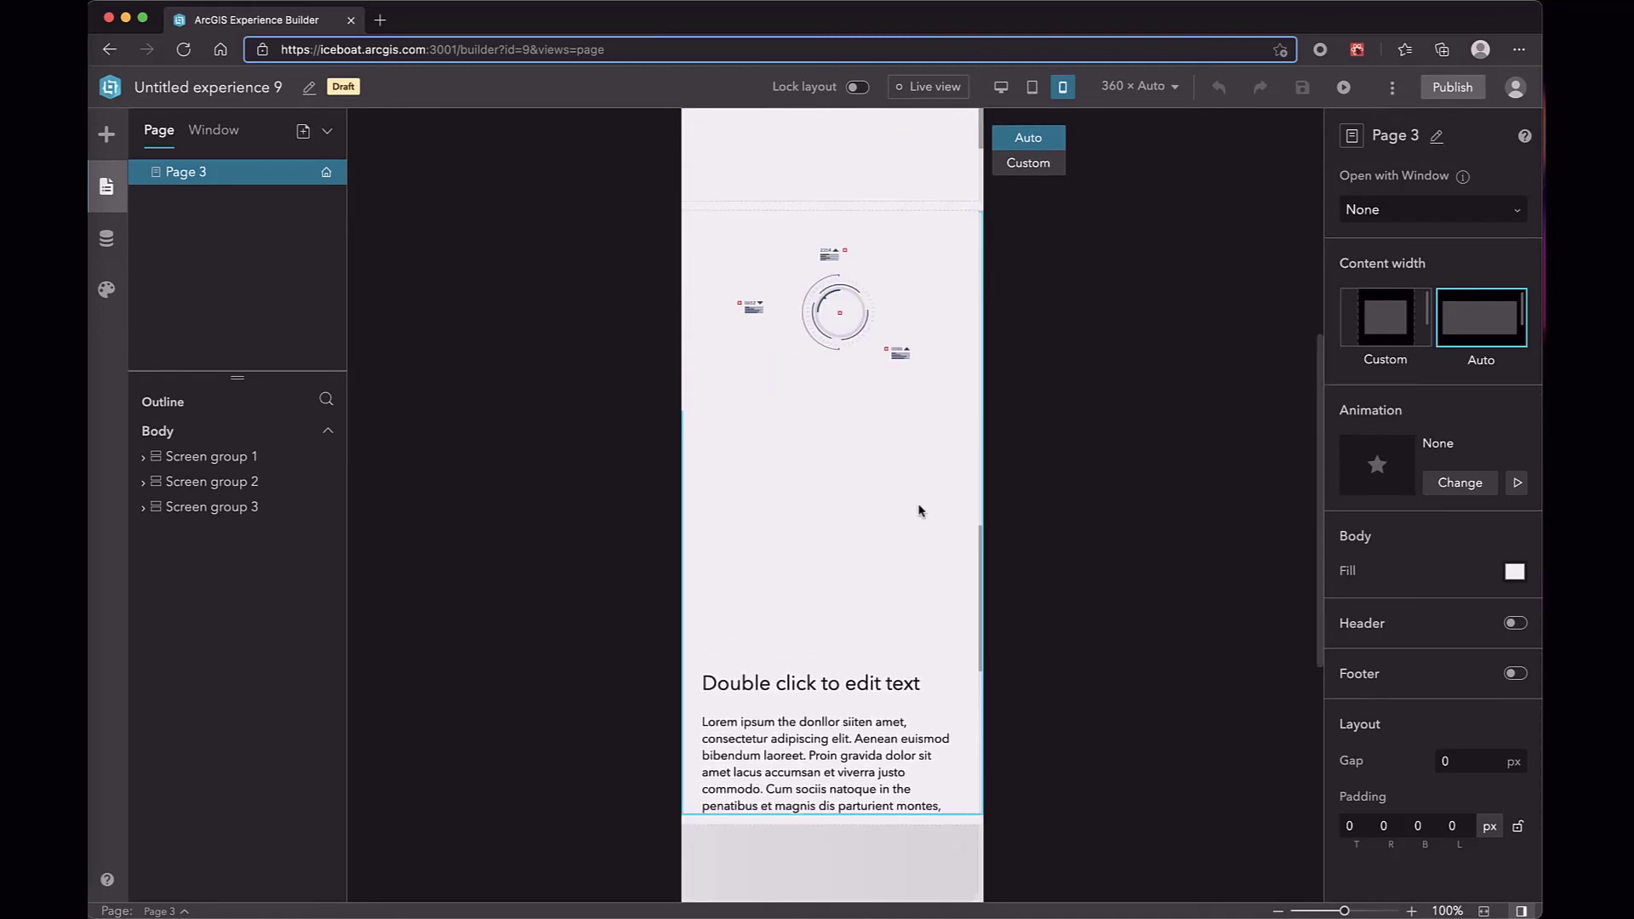
scroll(919, 510, down, 5)
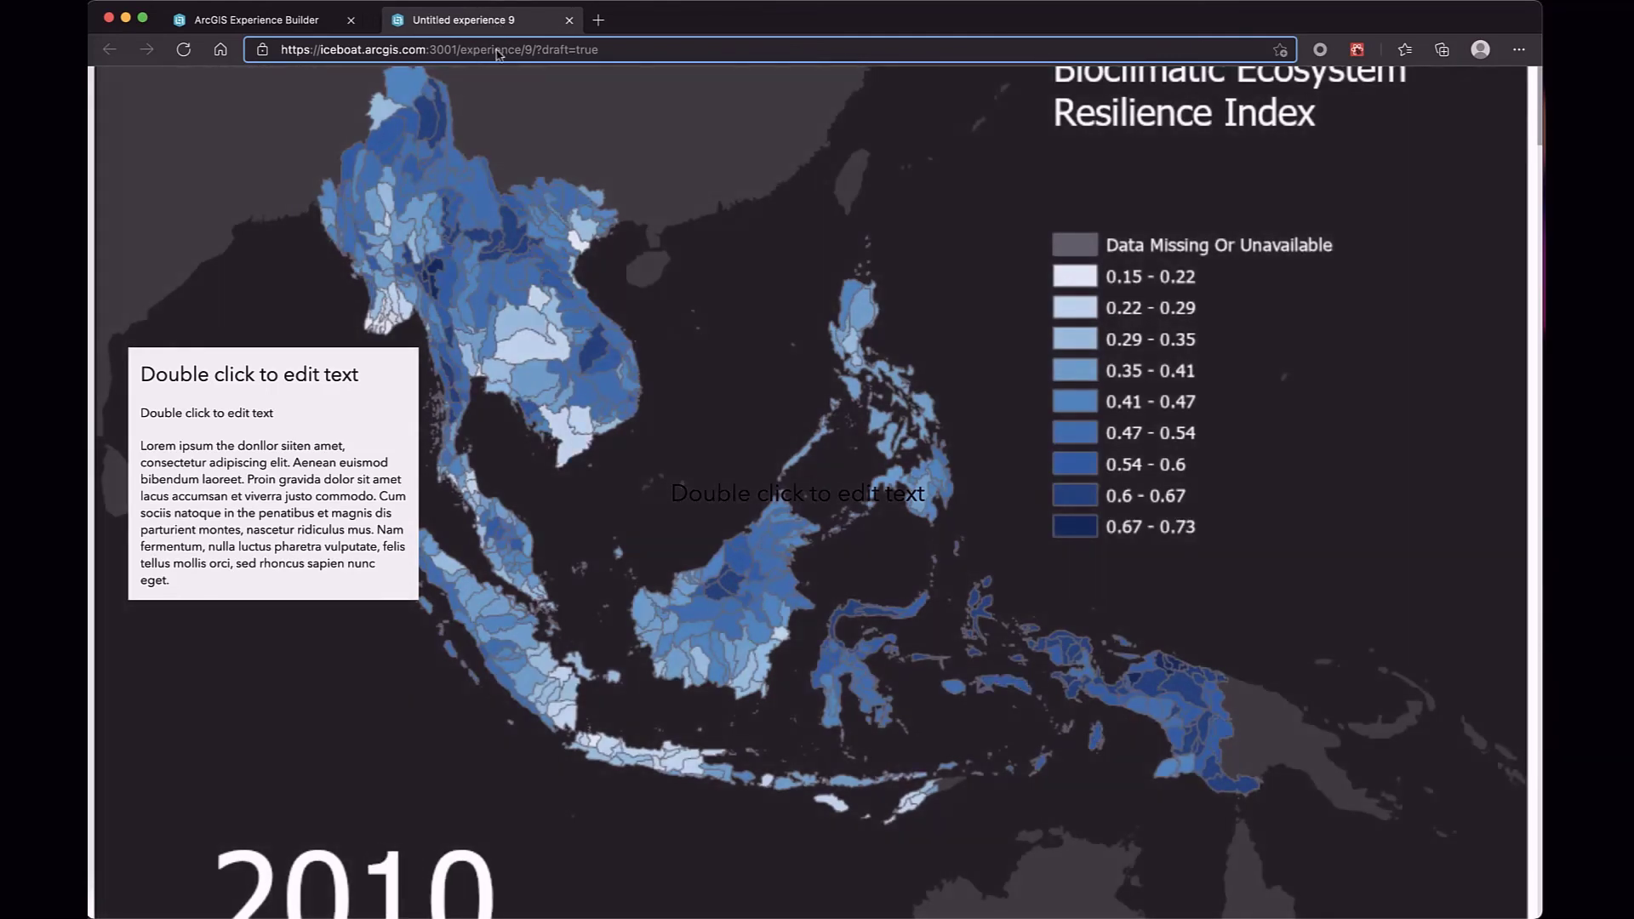
Detach the experience preview into its own restored window, moved up and left
drag(497, 19, 447, 91)
click(143, 79)
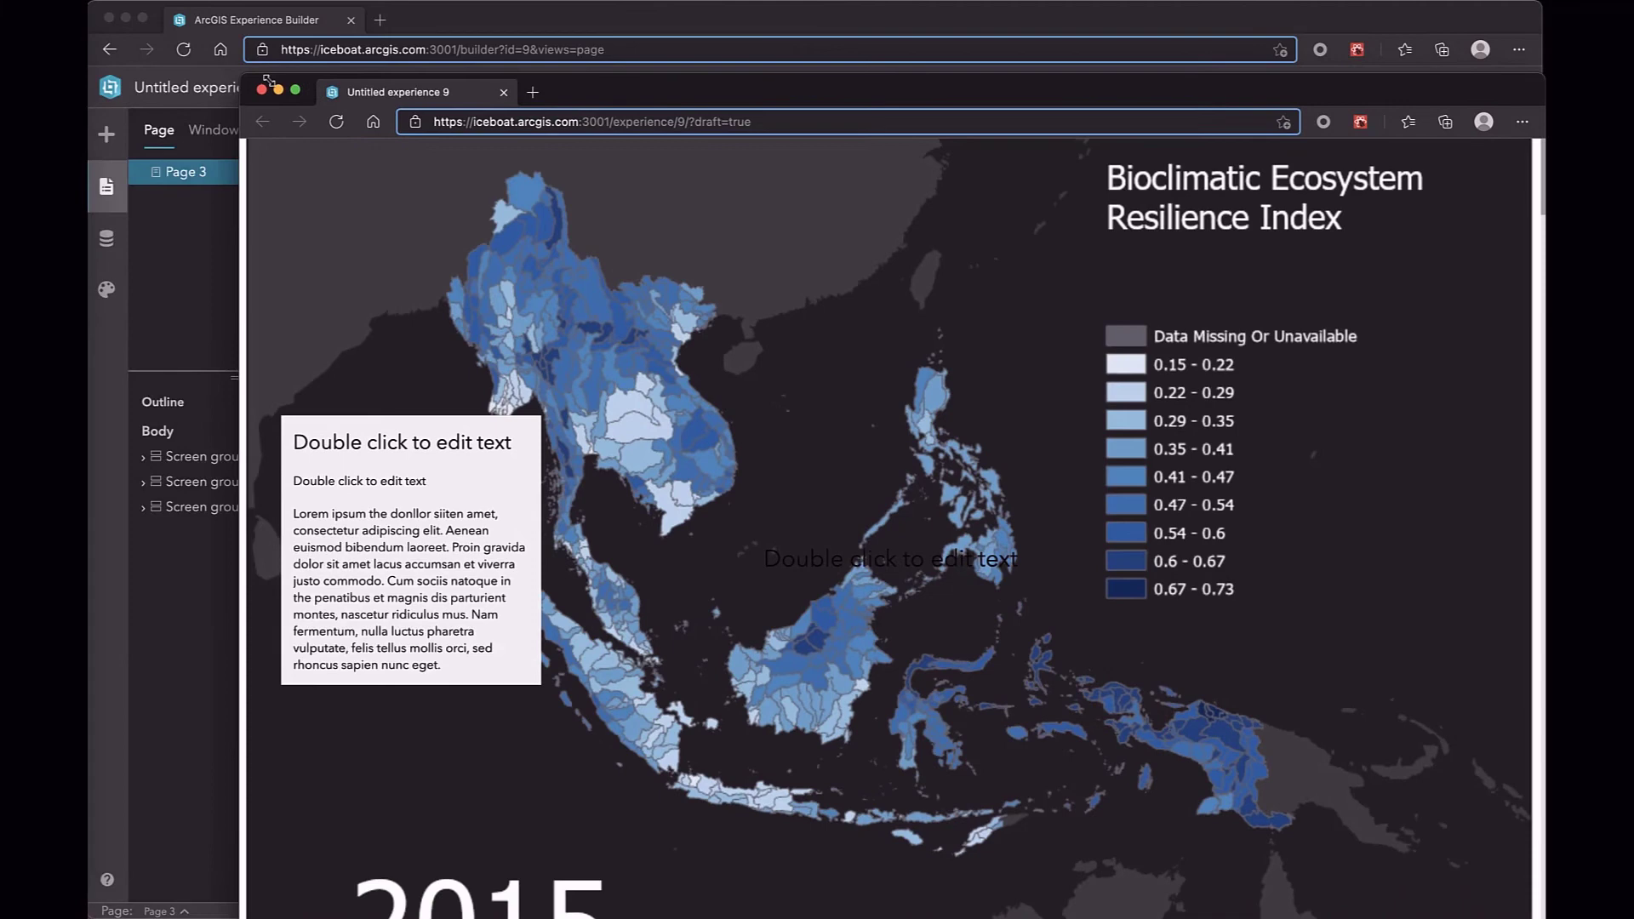
drag(757, 92, 682, 42)
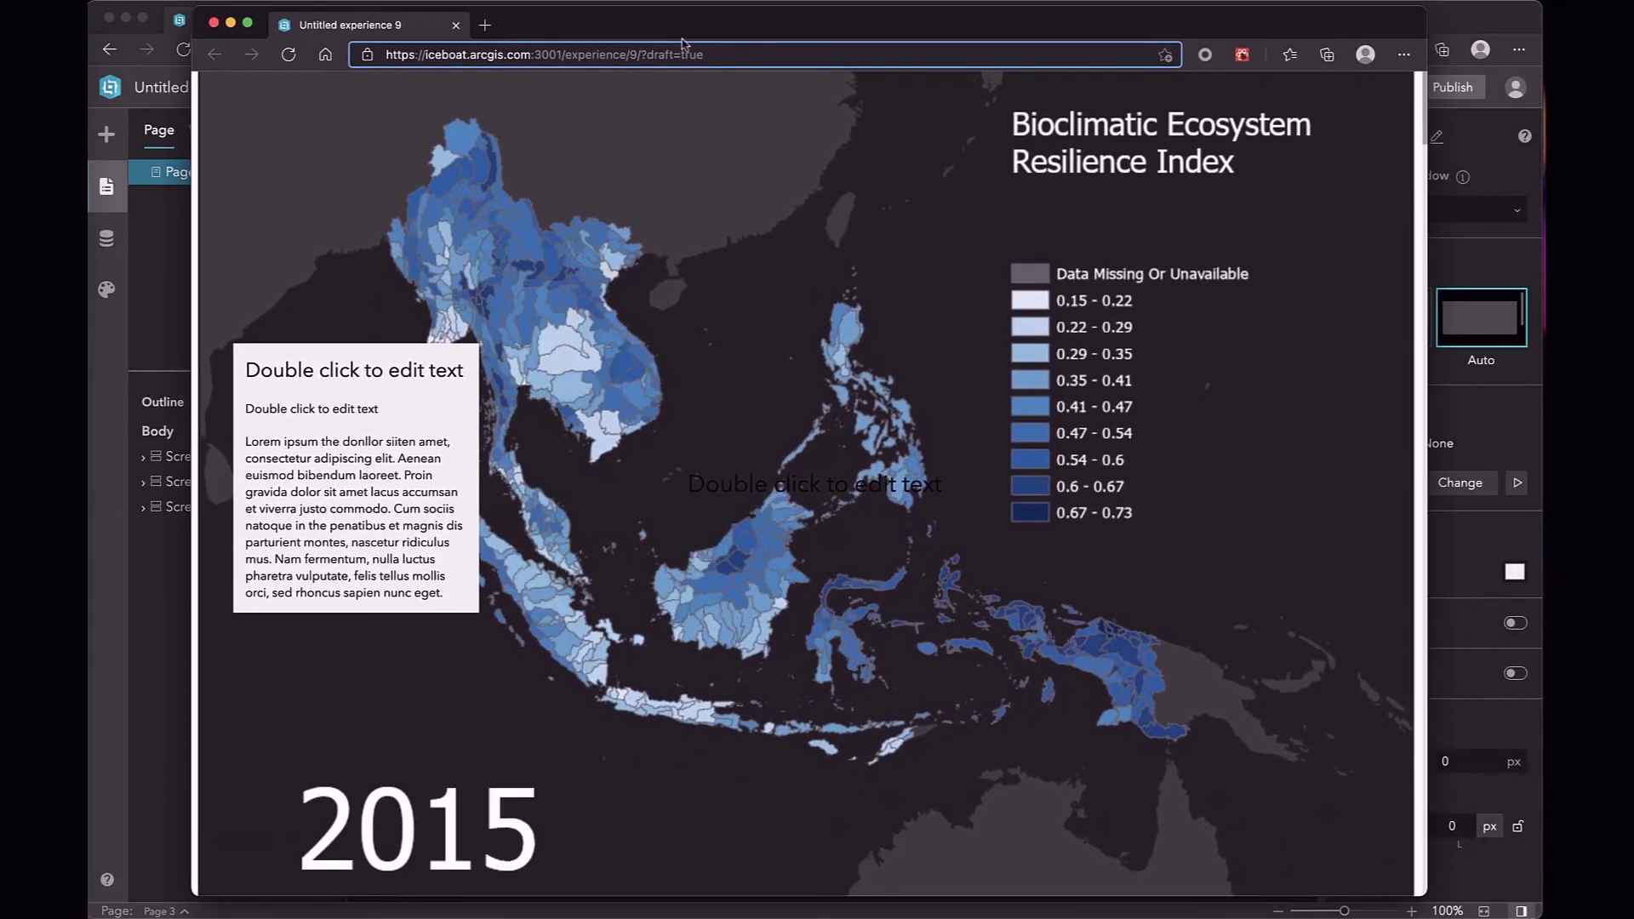
Scroll through the preview, then narrow its window to a phone-like width
scroll(1036, 468, down, 10)
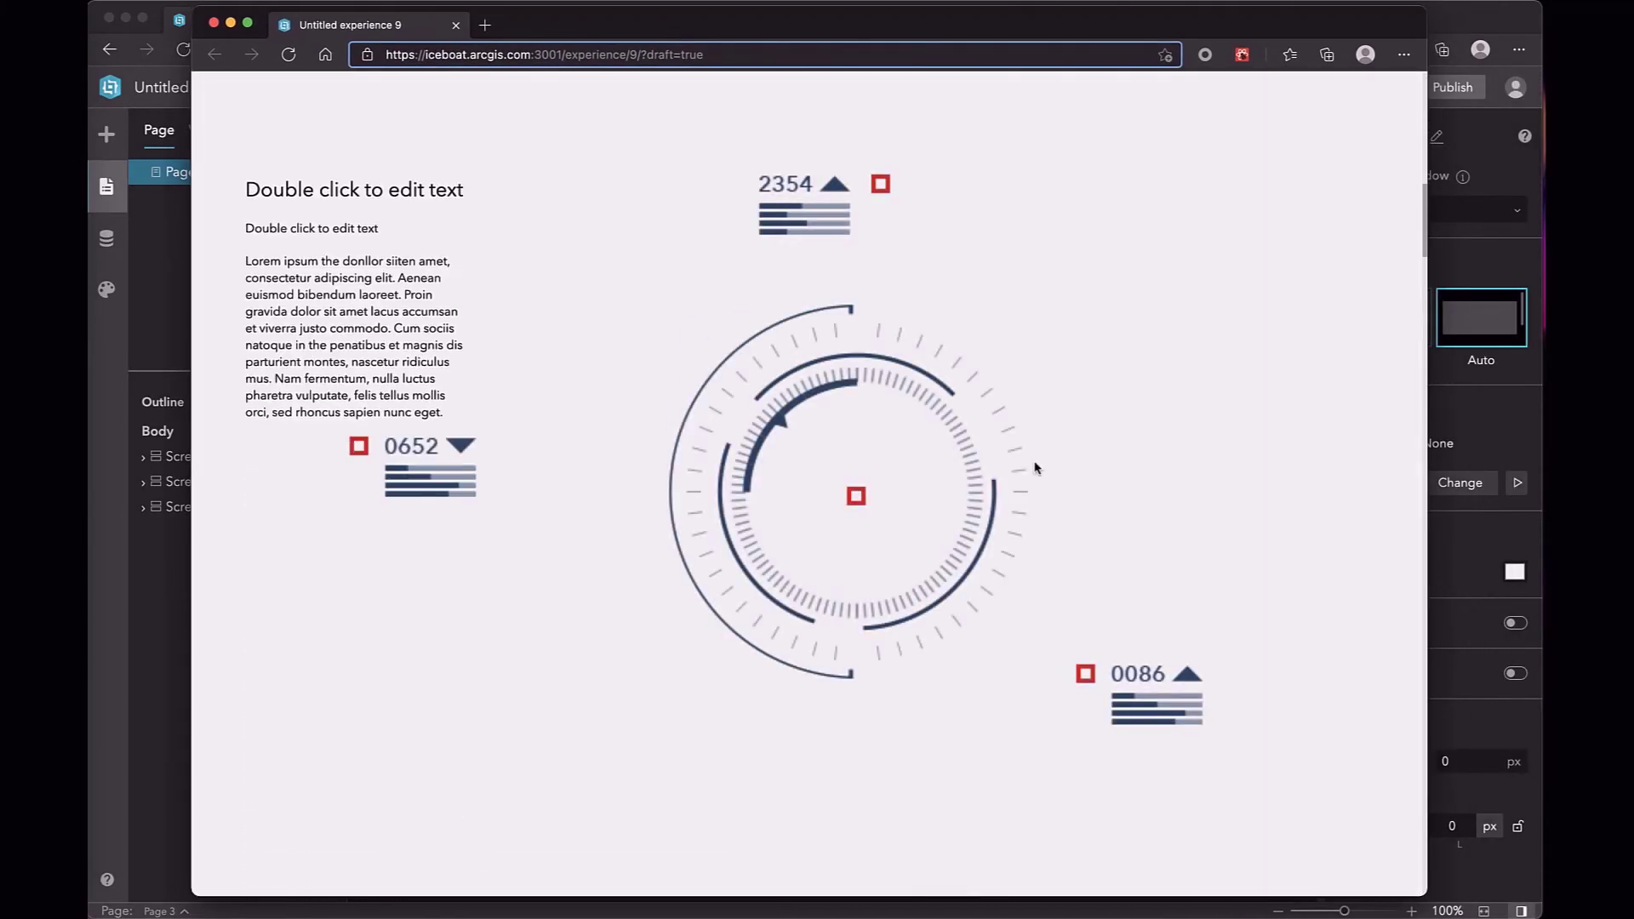
scroll(1037, 468, down, 10)
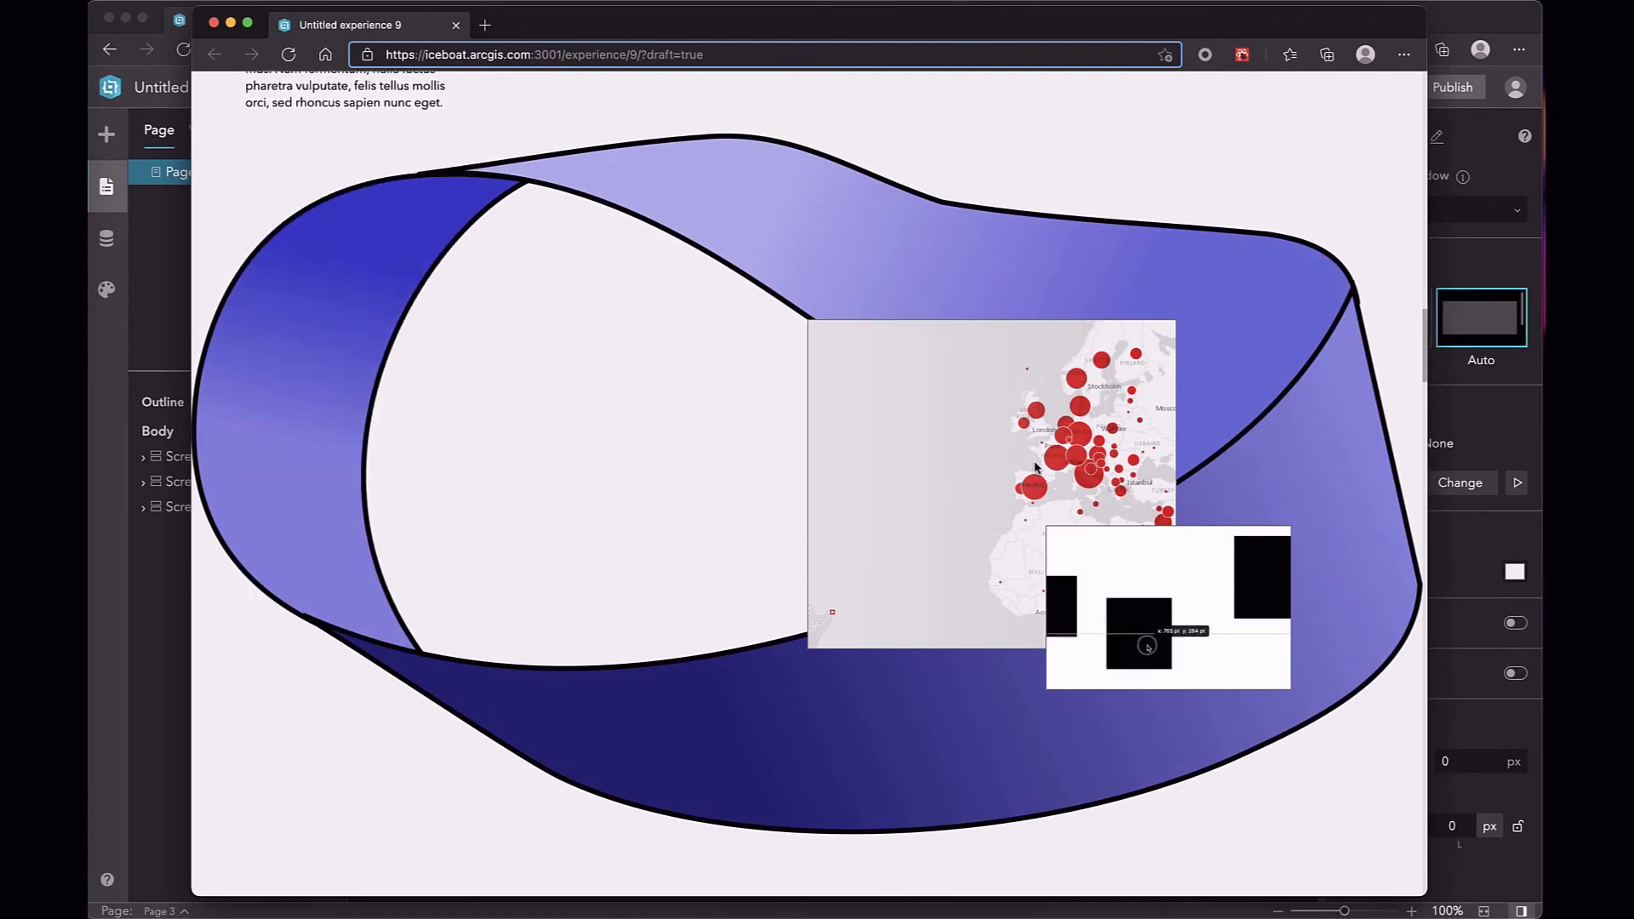
scroll(1036, 468, down, 10)
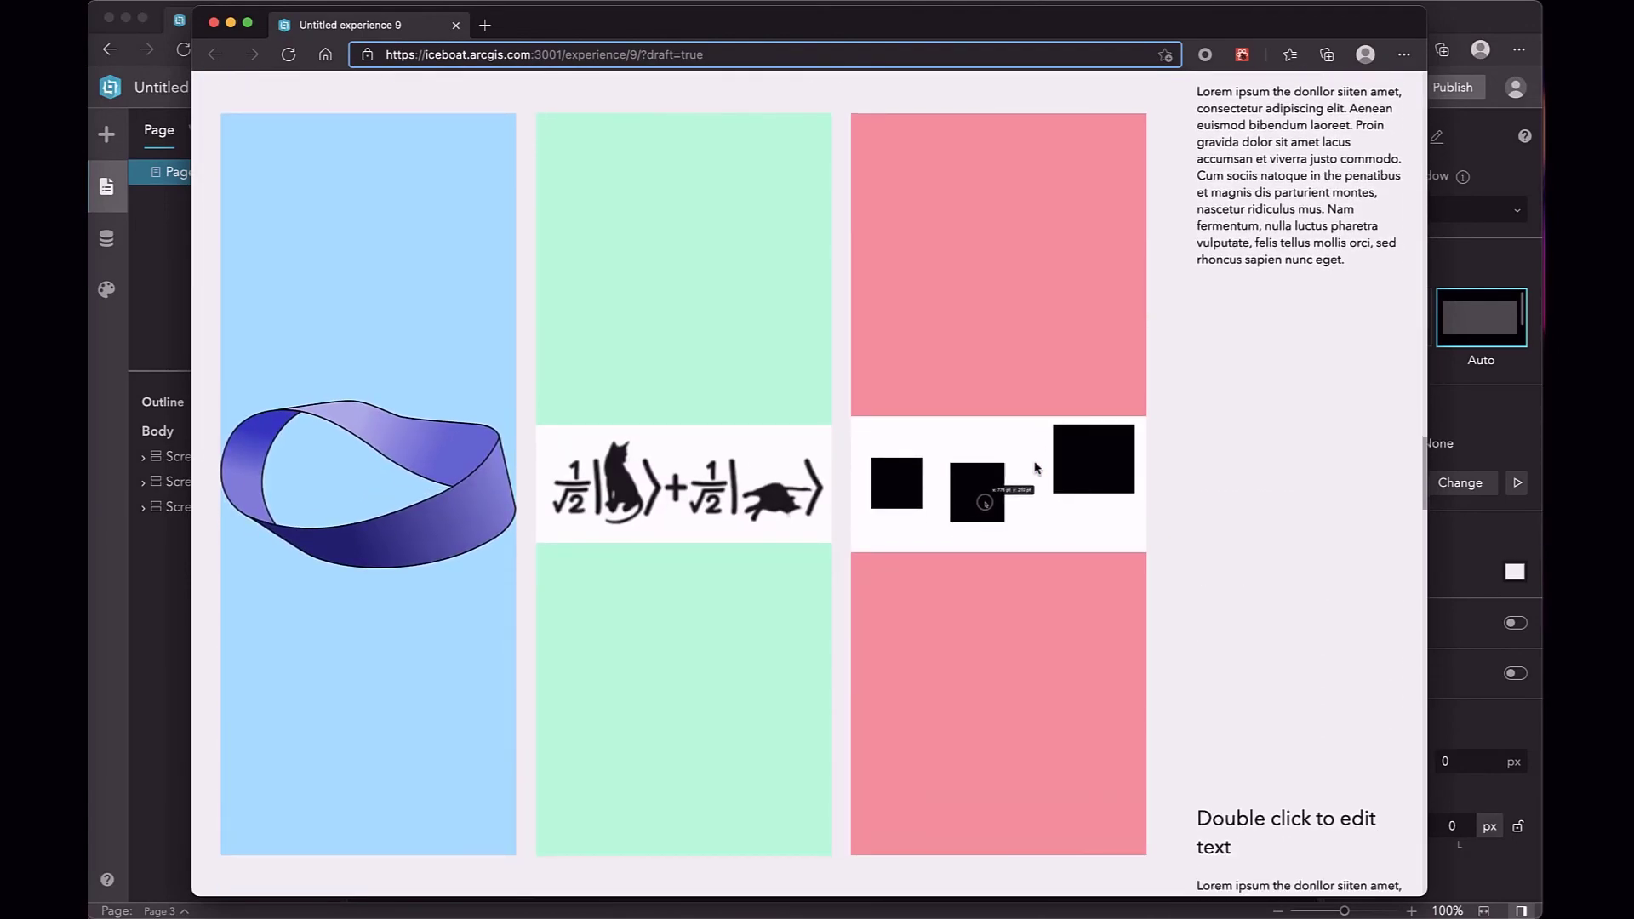
scroll(1036, 468, down, 10)
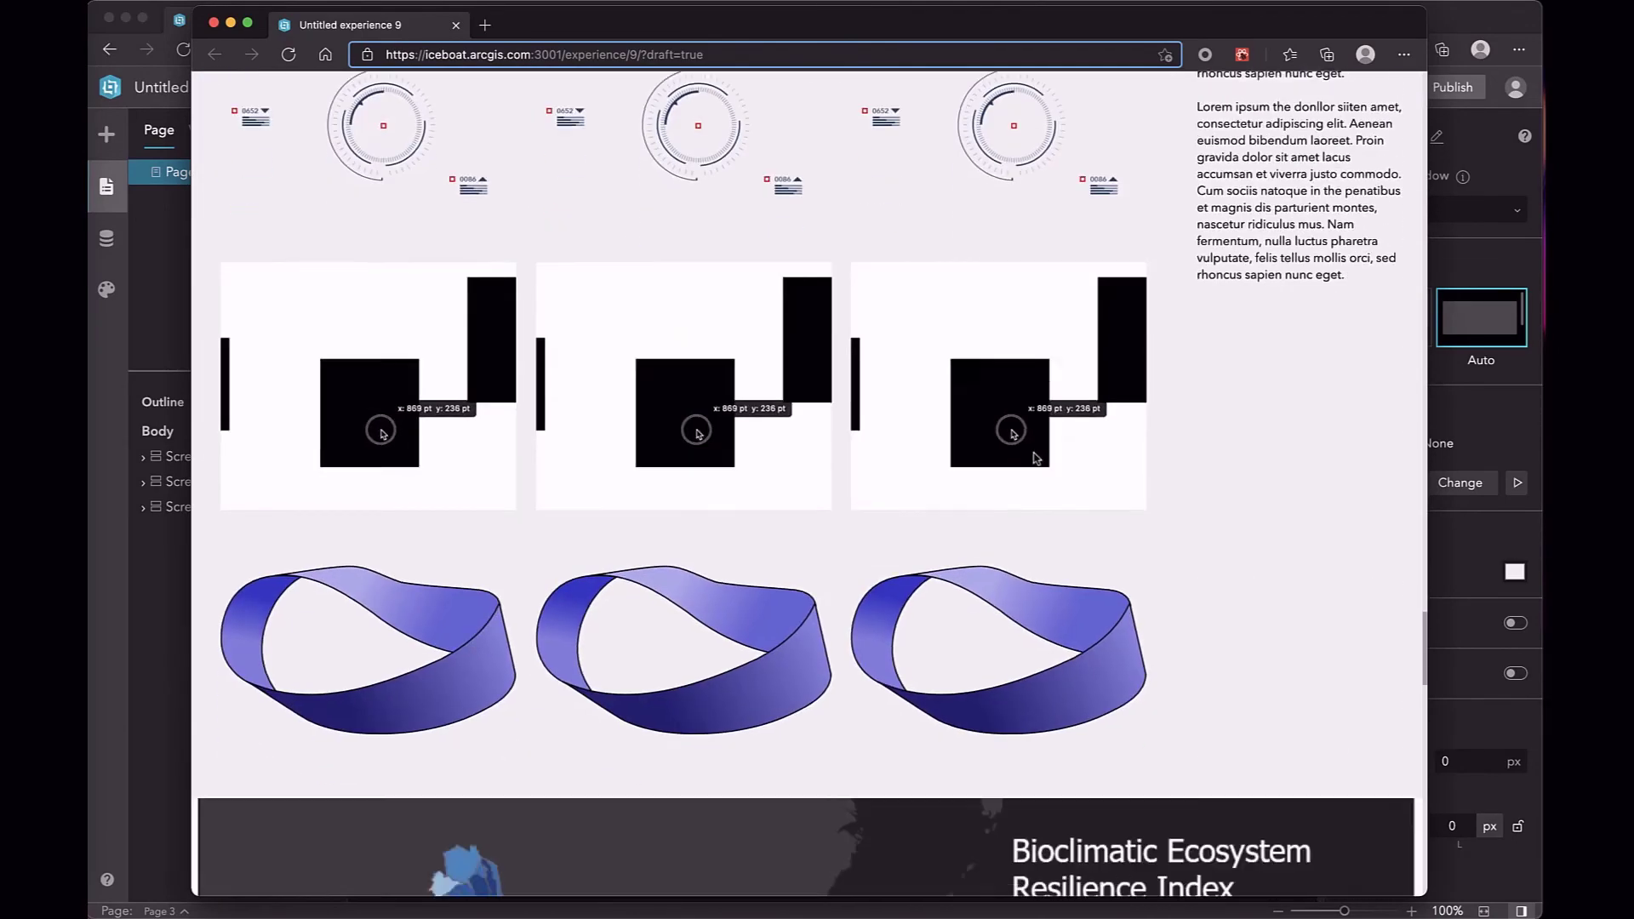
scroll(1030, 434, down, 10)
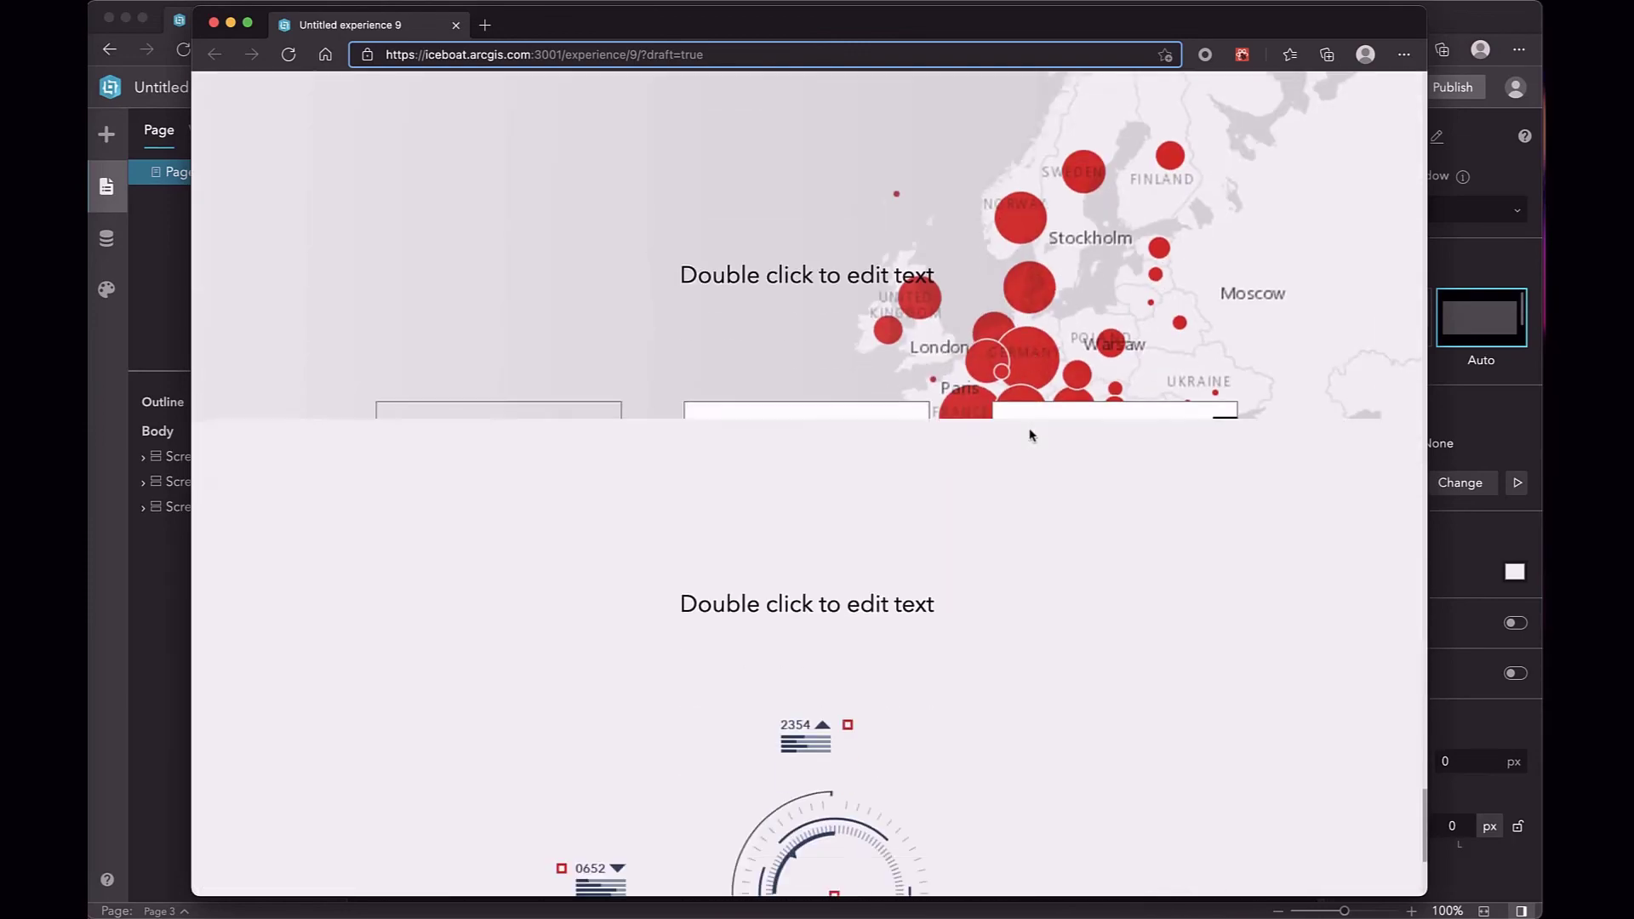
scroll(1030, 434, up, 15)
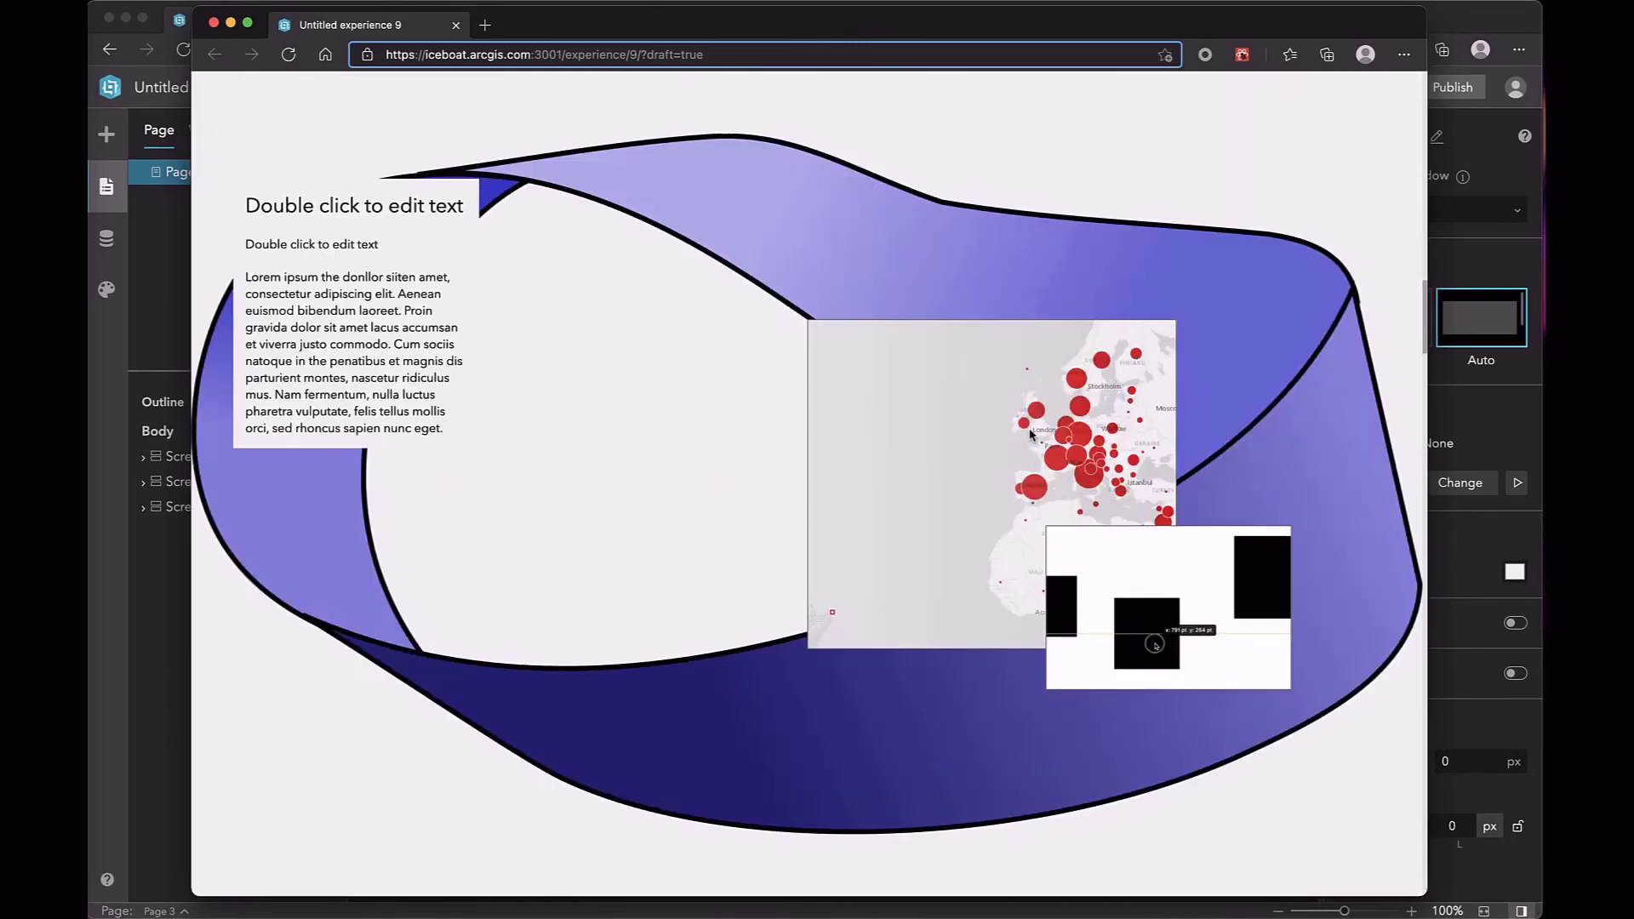
scroll(1030, 435, up, 3)
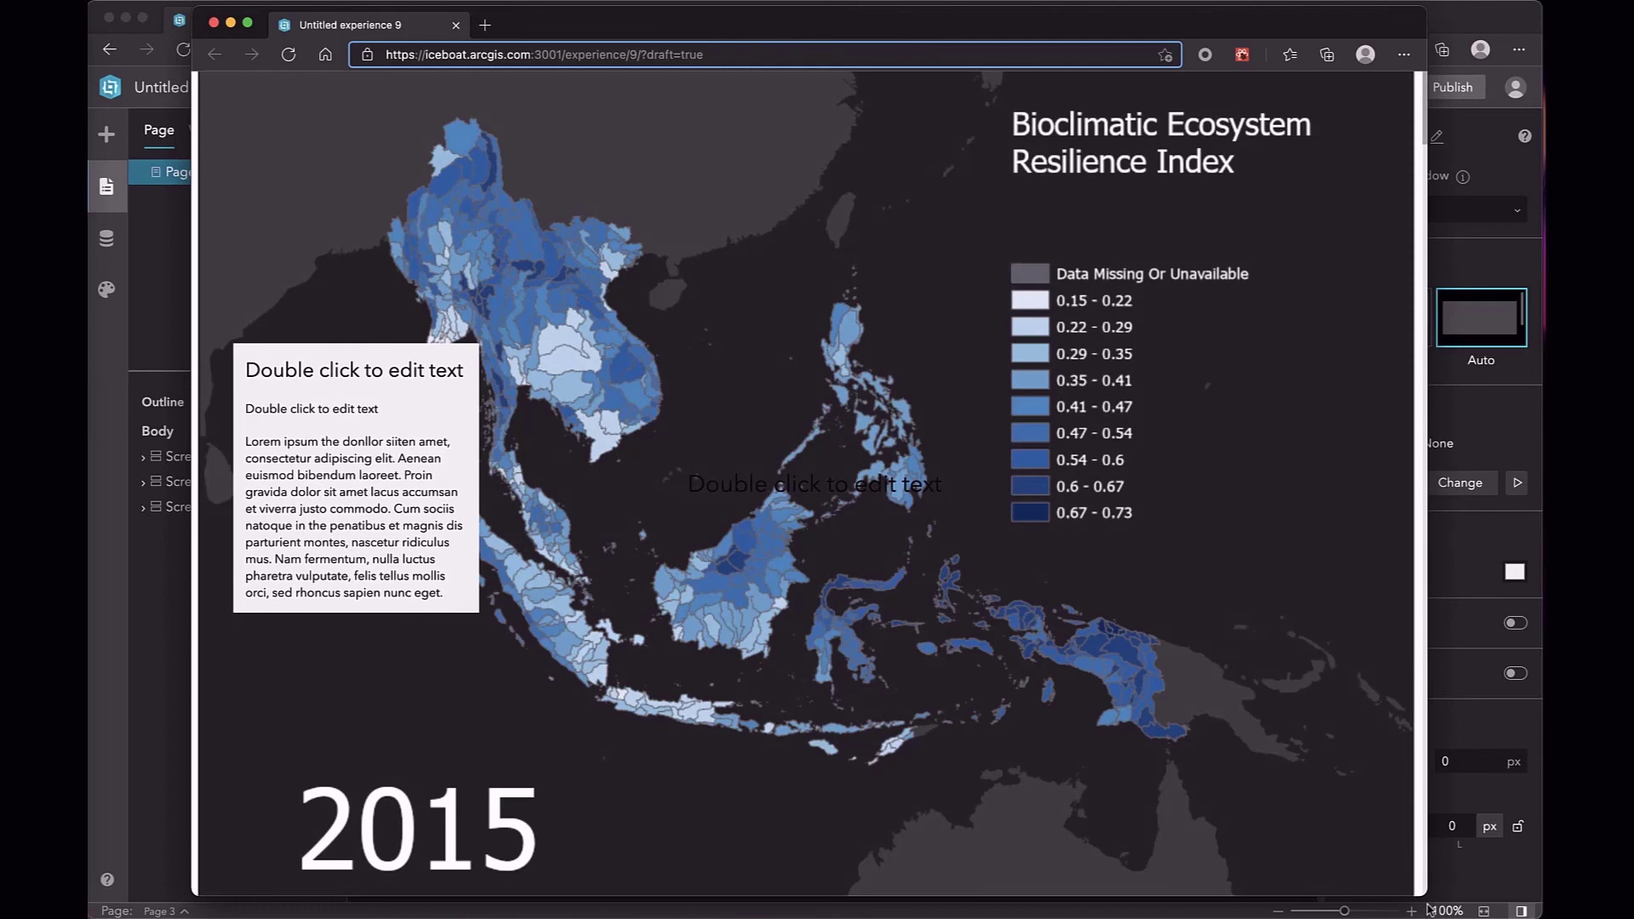
drag(1424, 896, 464, 832)
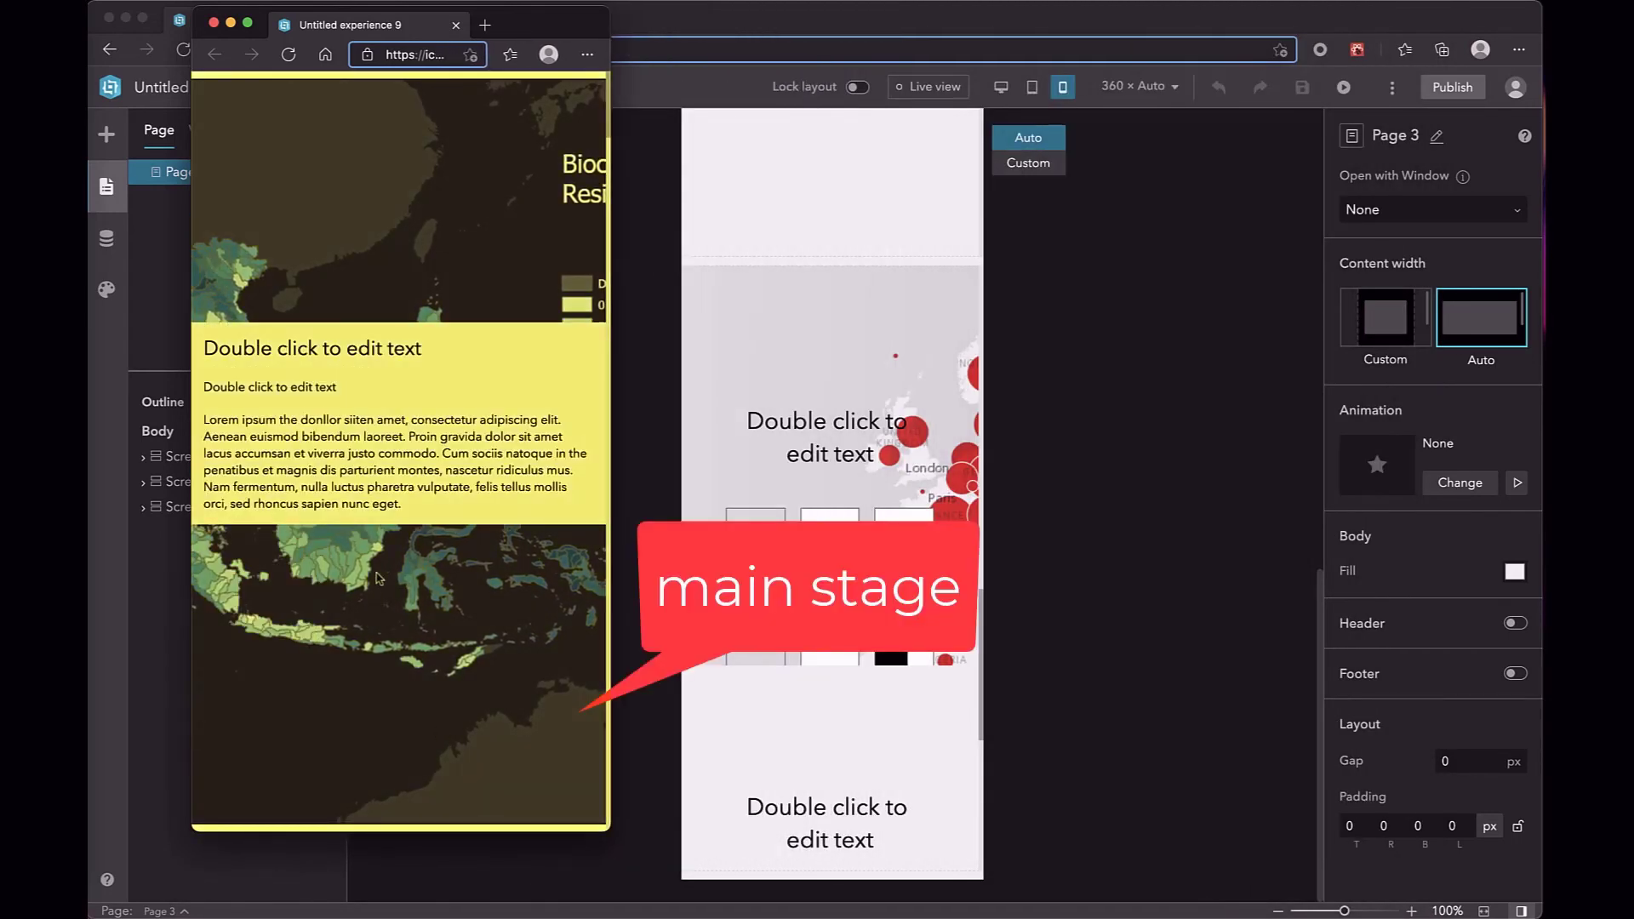
scroll(378, 578, down, 5)
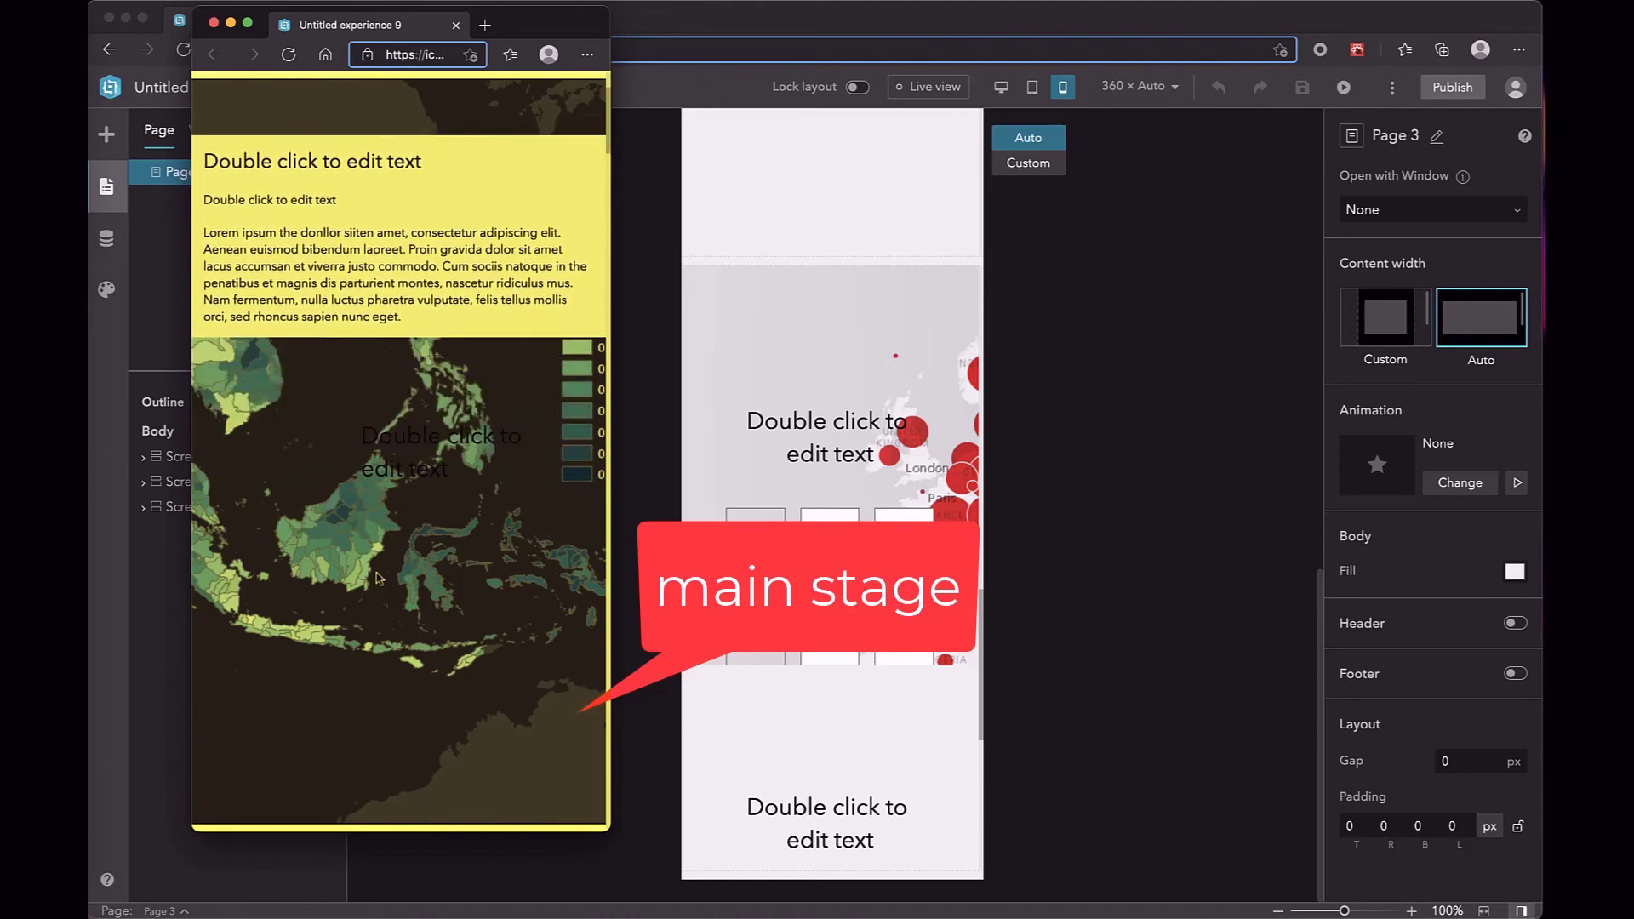
scroll(378, 578, down, 5)
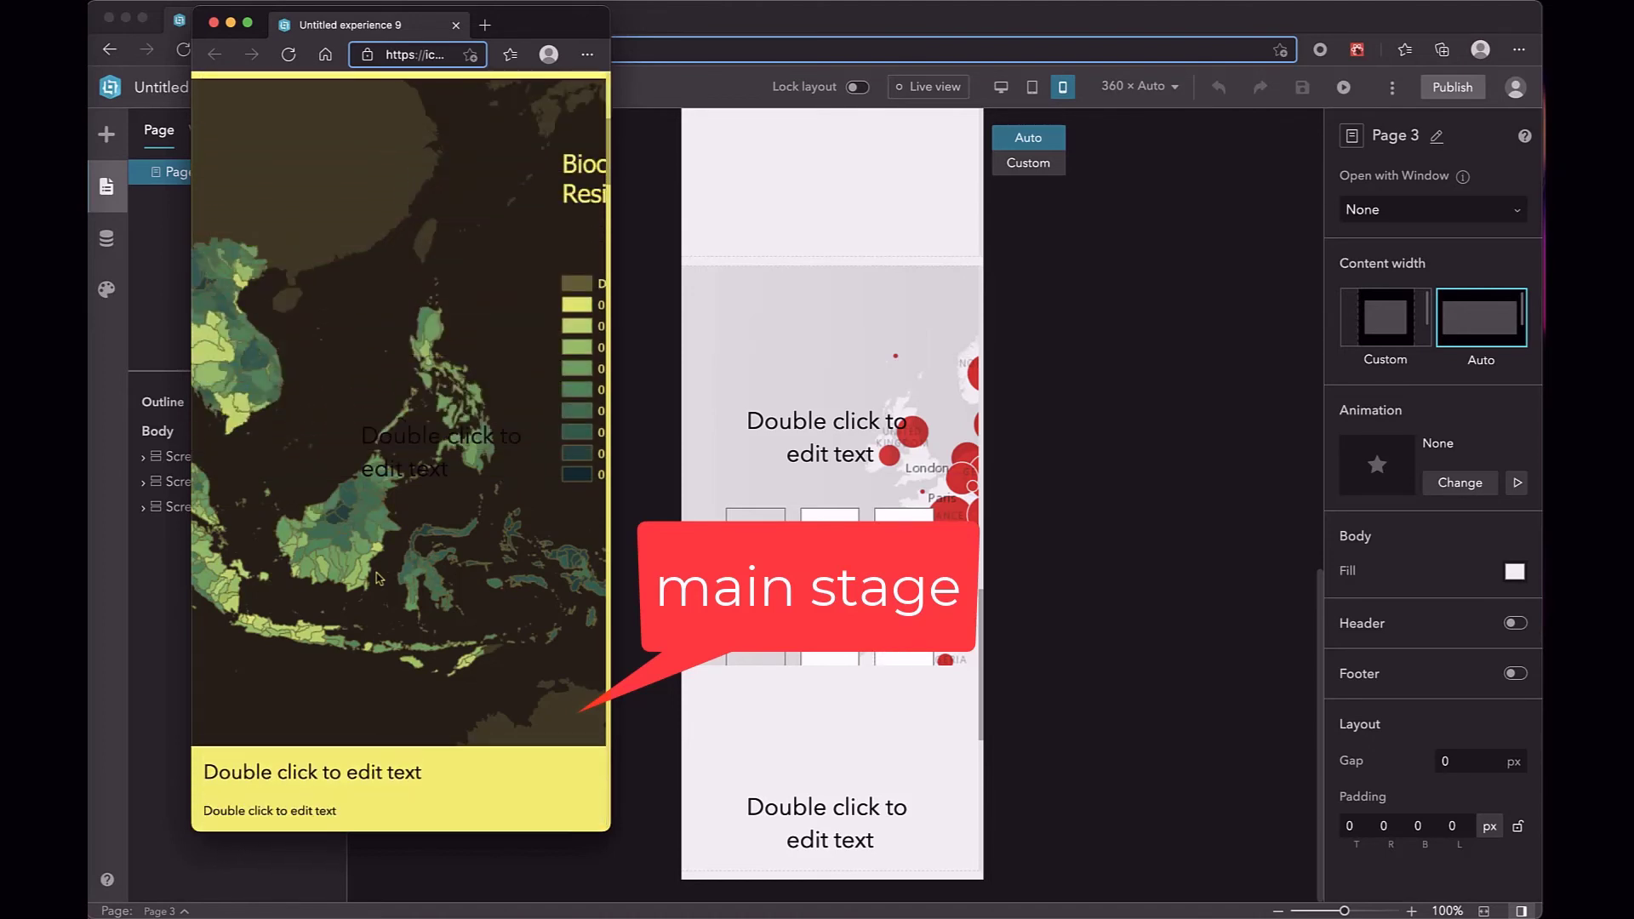
scroll(378, 578, down, 5)
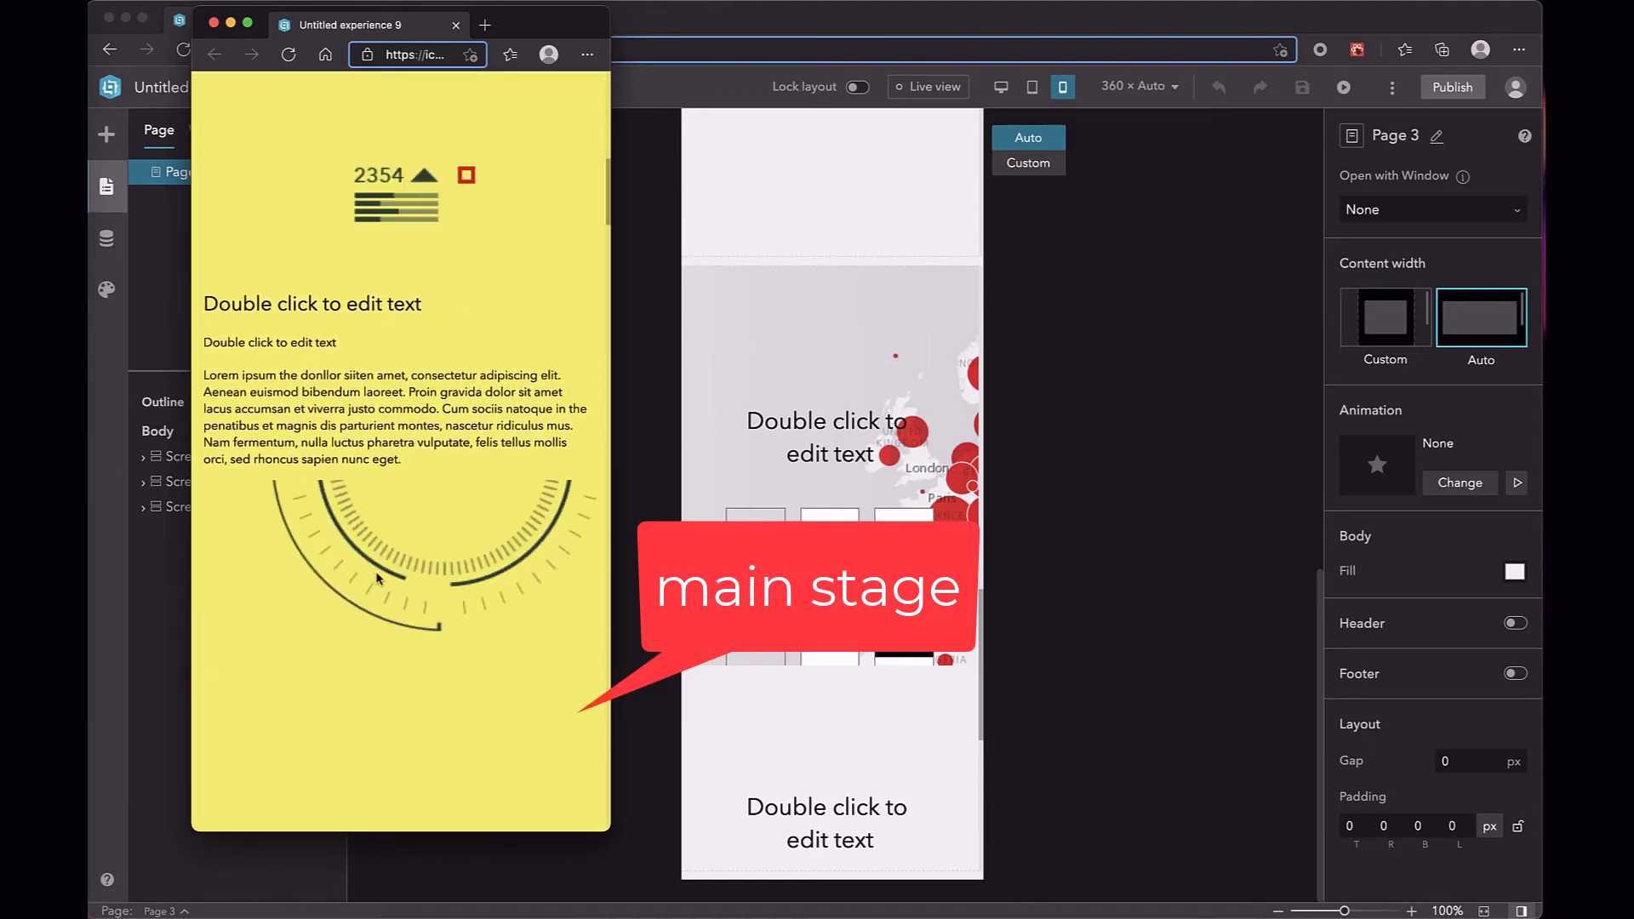
scroll(379, 578, down, 5)
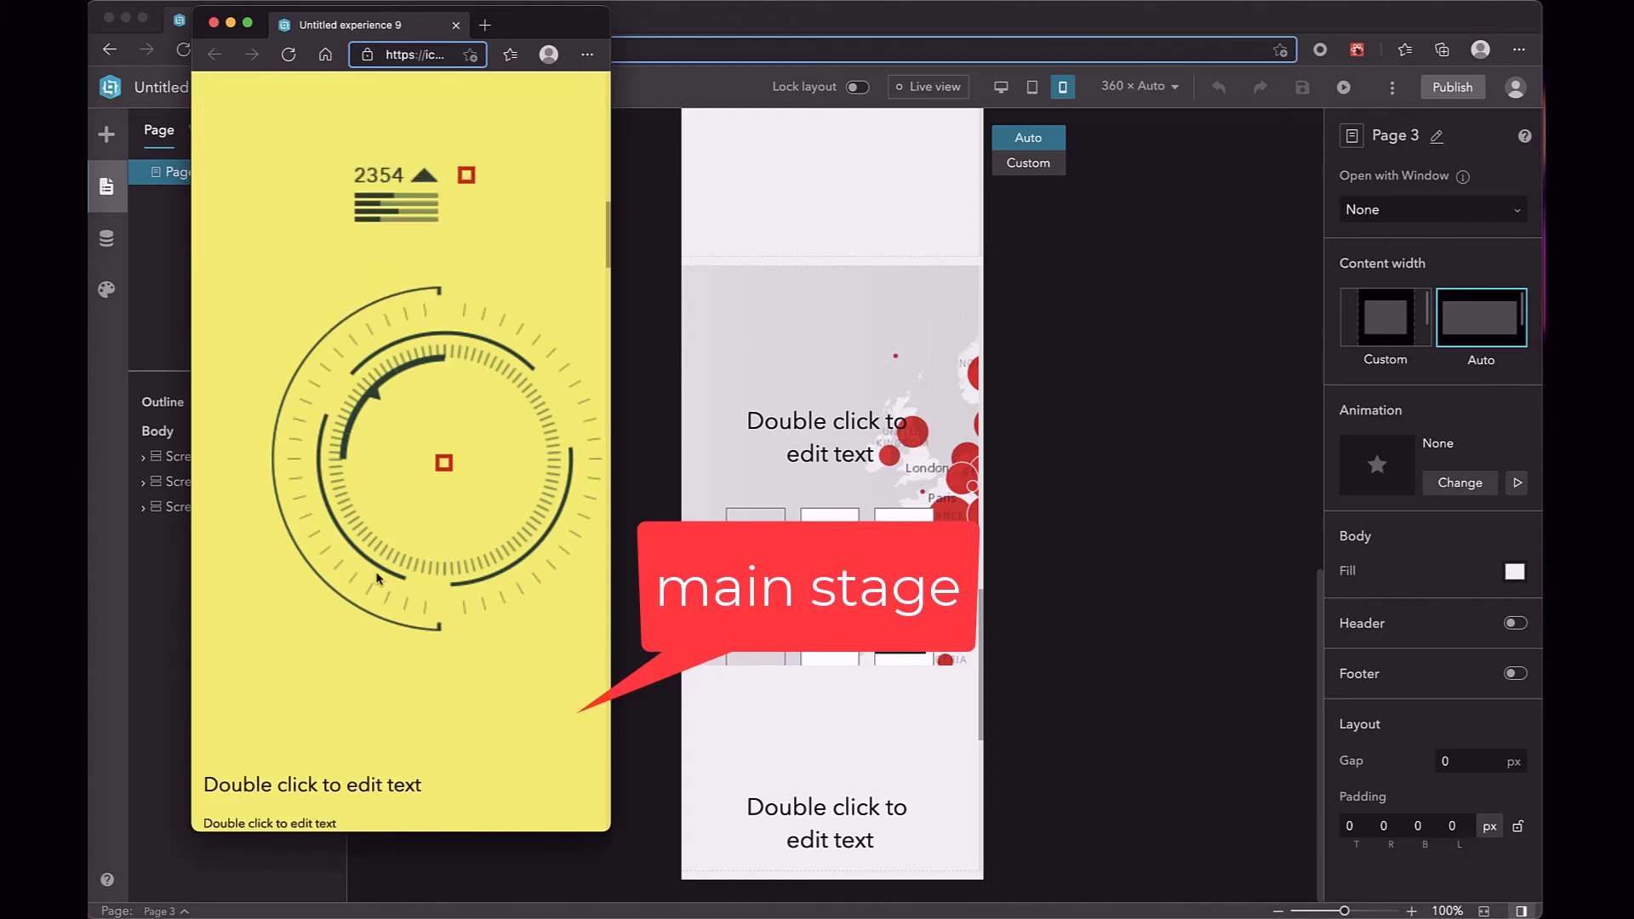
scroll(379, 578, down, 5)
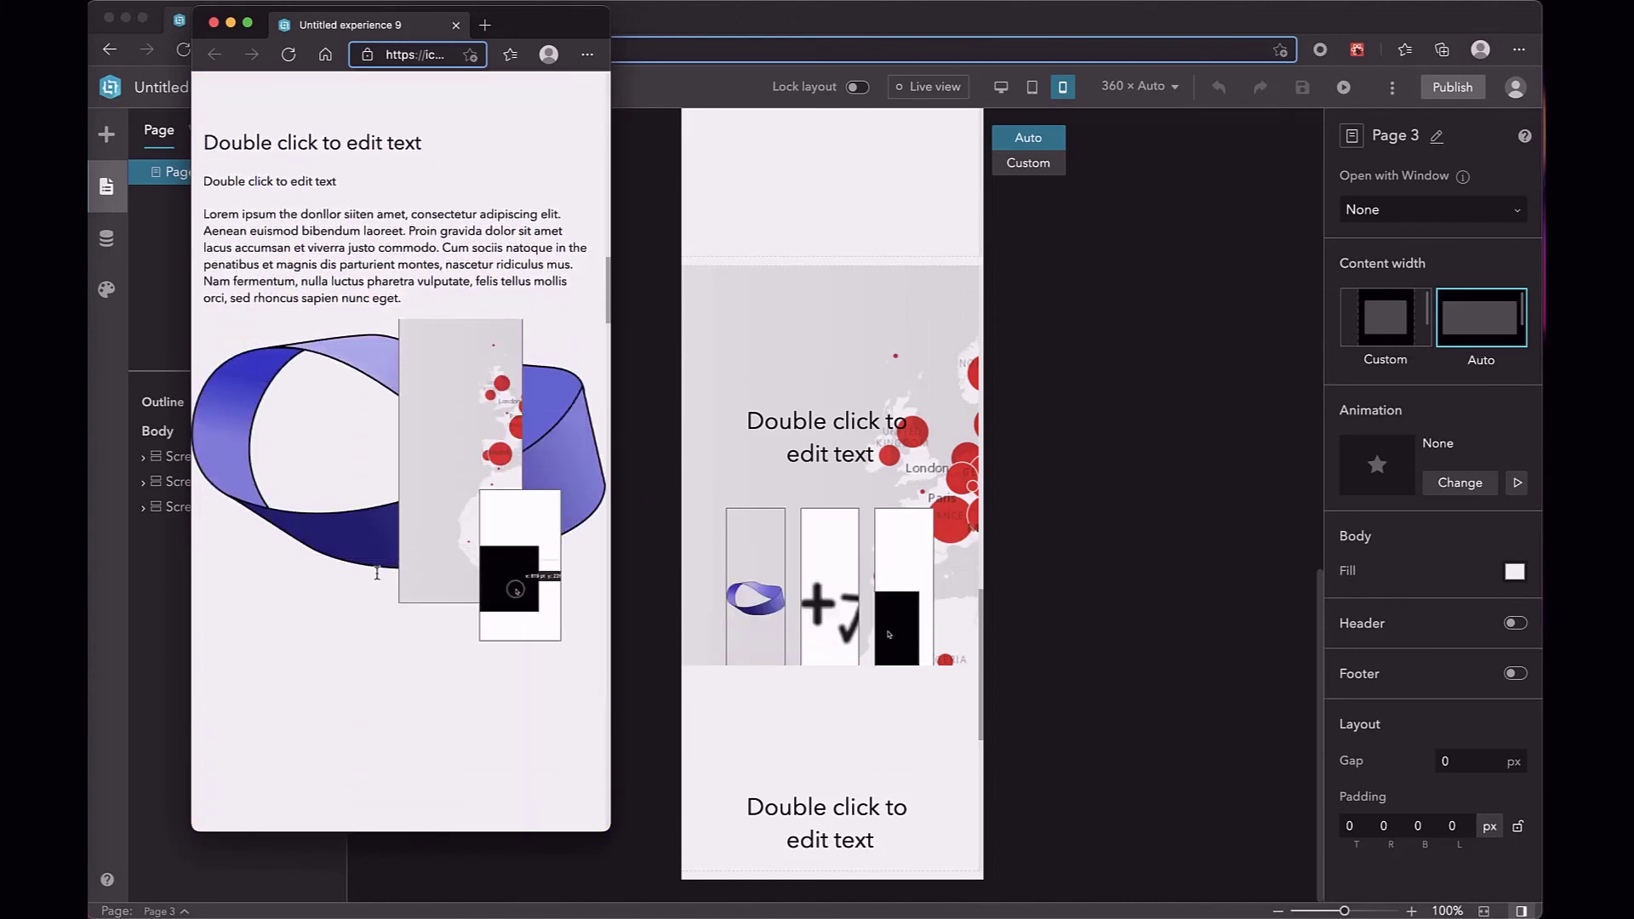
scroll(379, 578, down, 3)
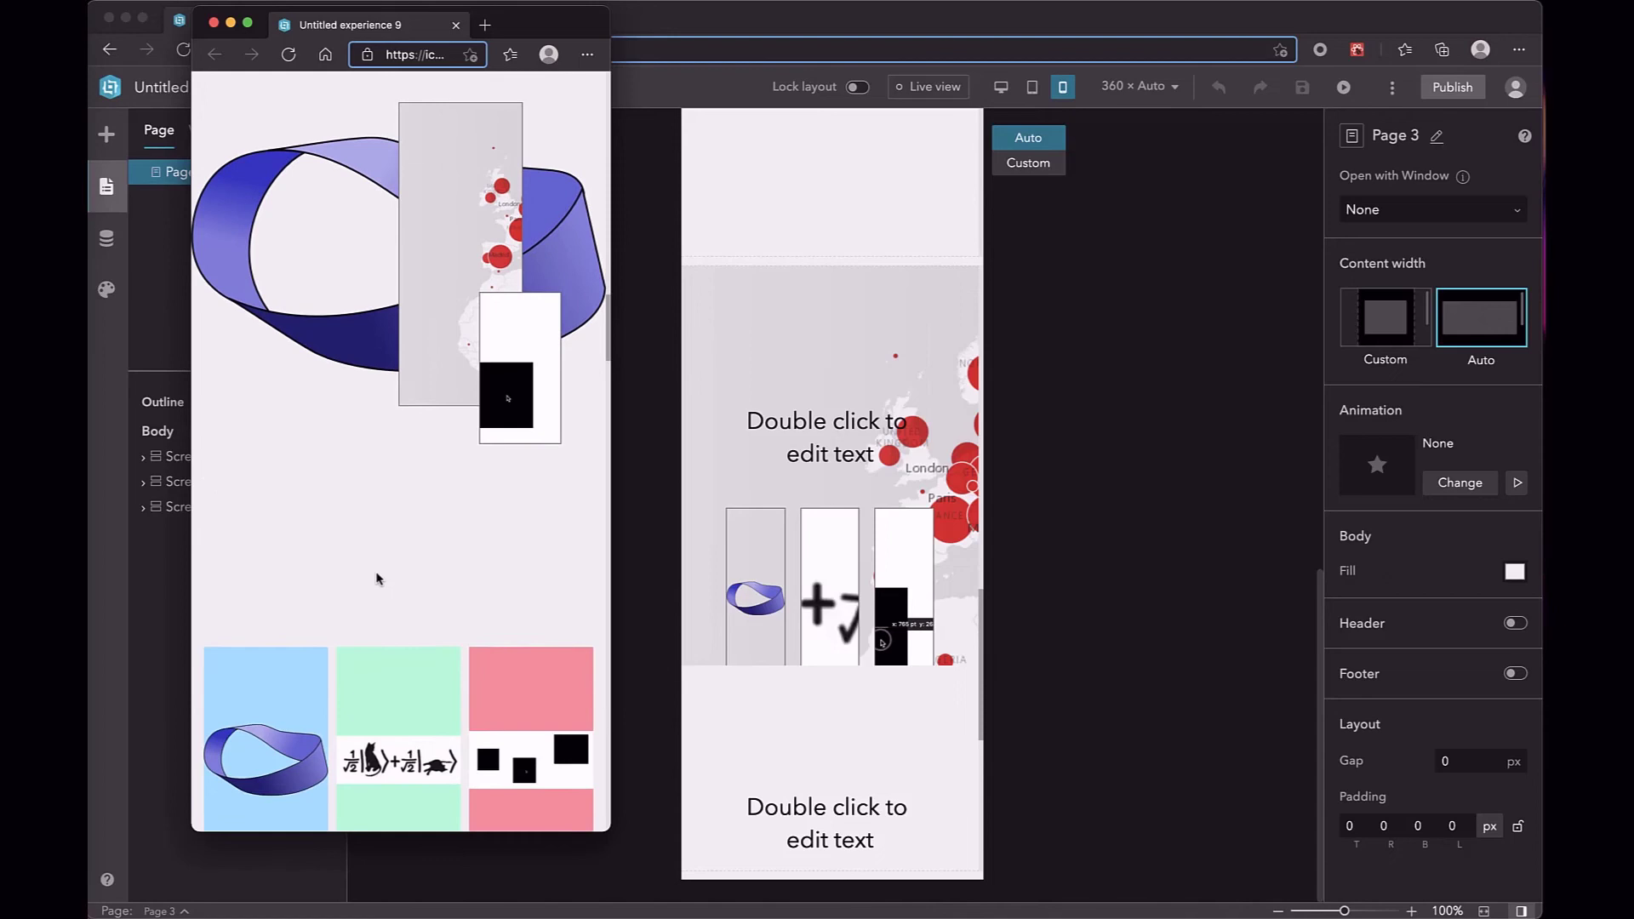
scroll(378, 579, down, 7)
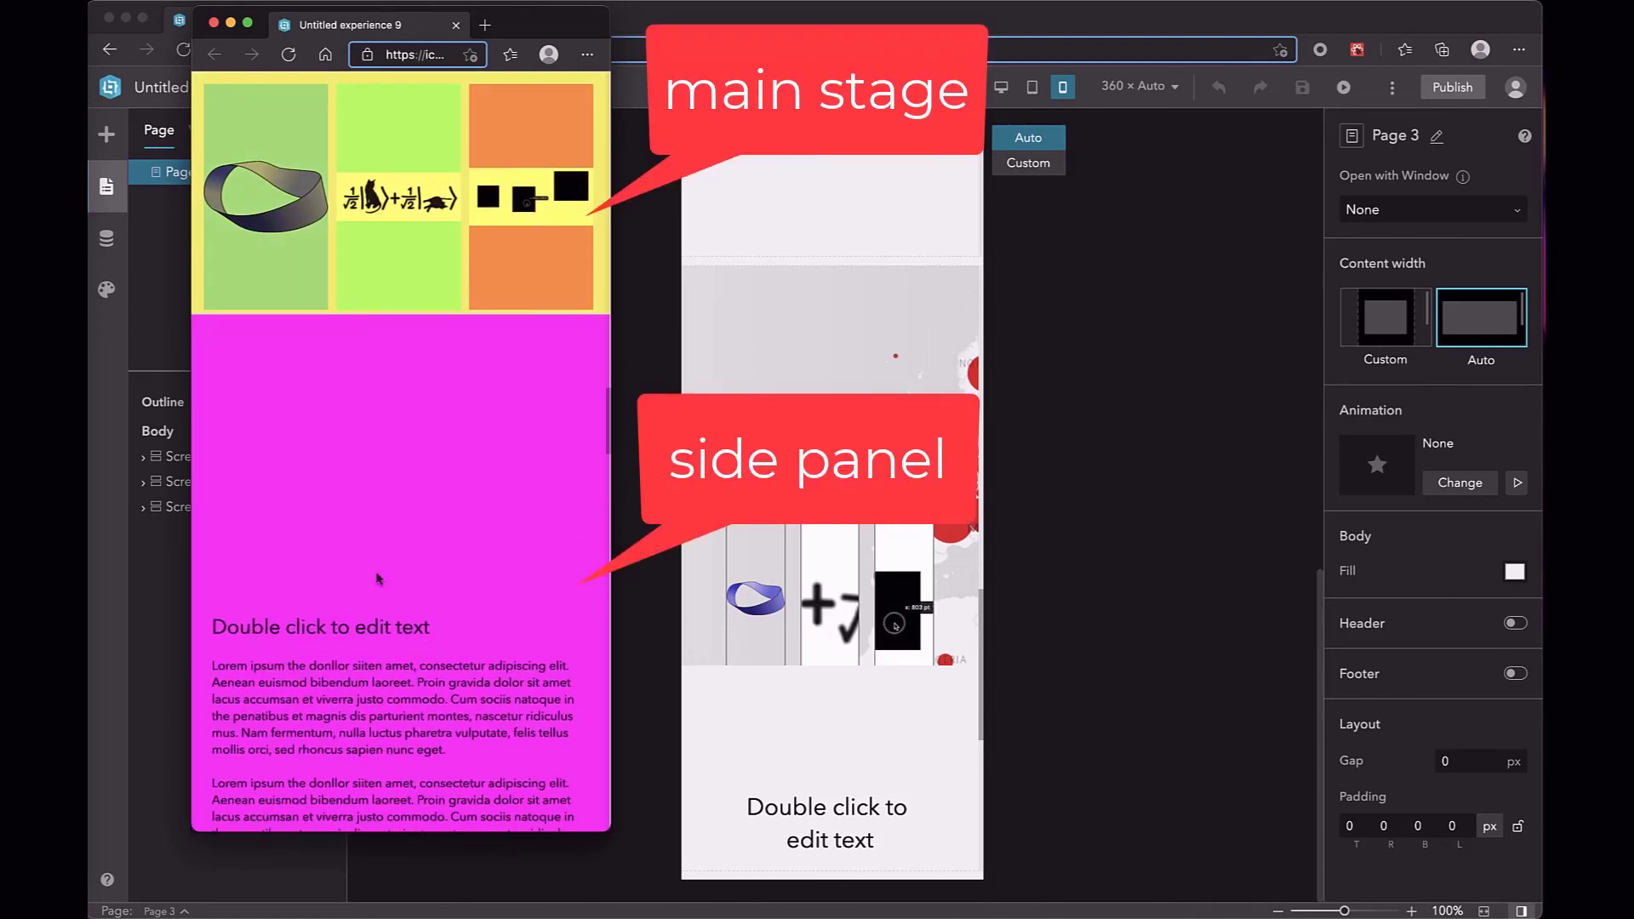
scroll(379, 579, down, 4)
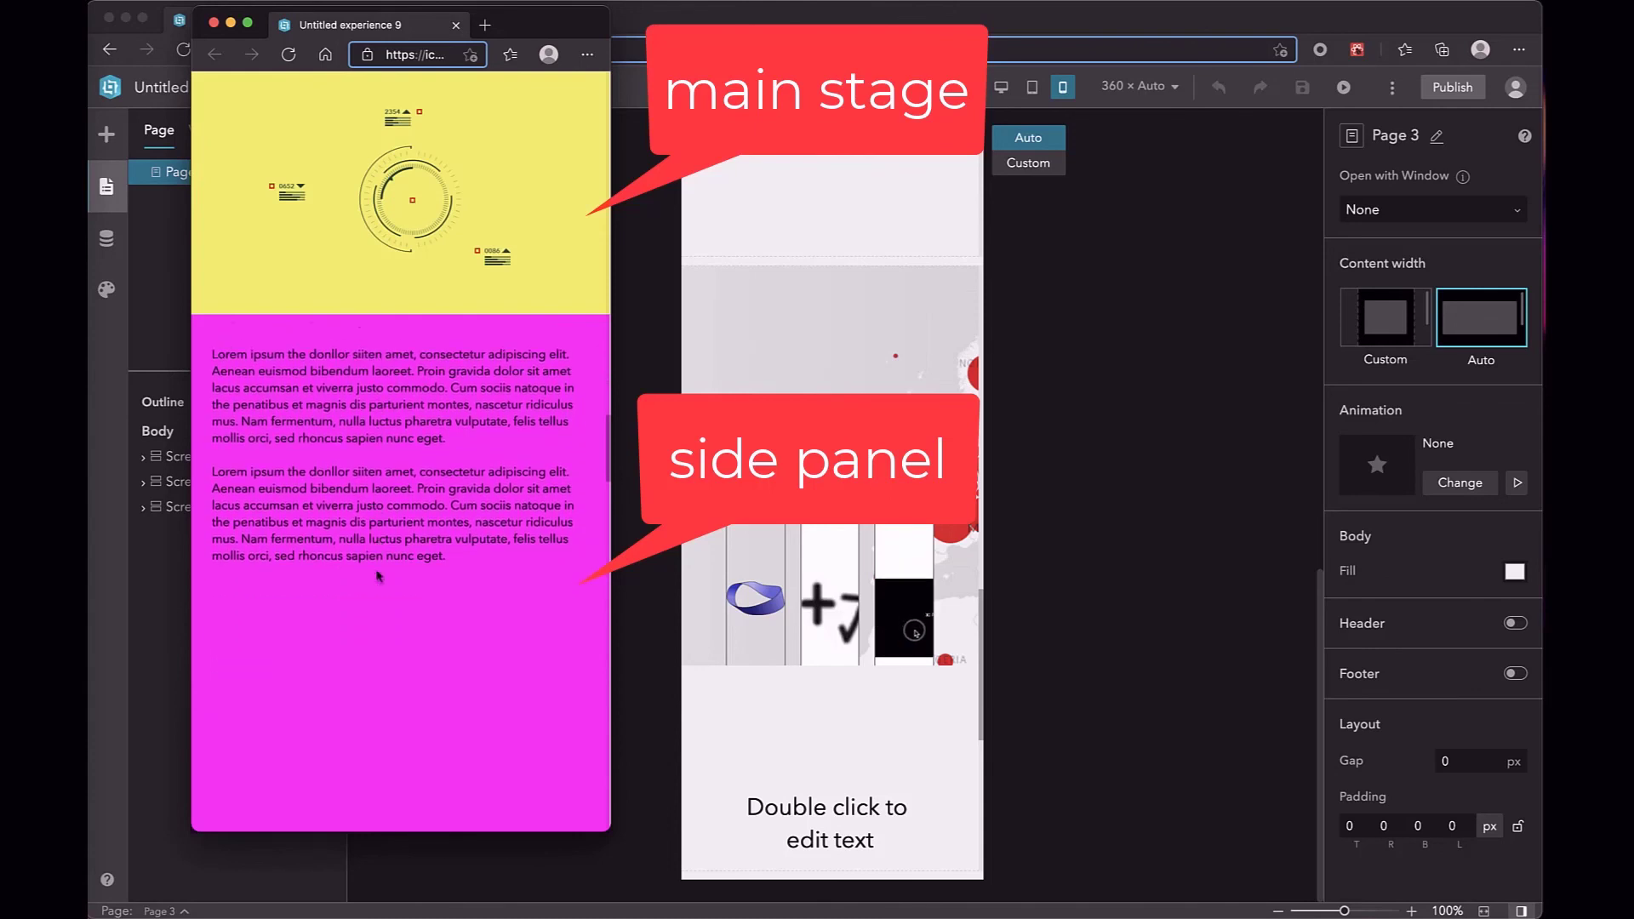
scroll(379, 577, down, 4)
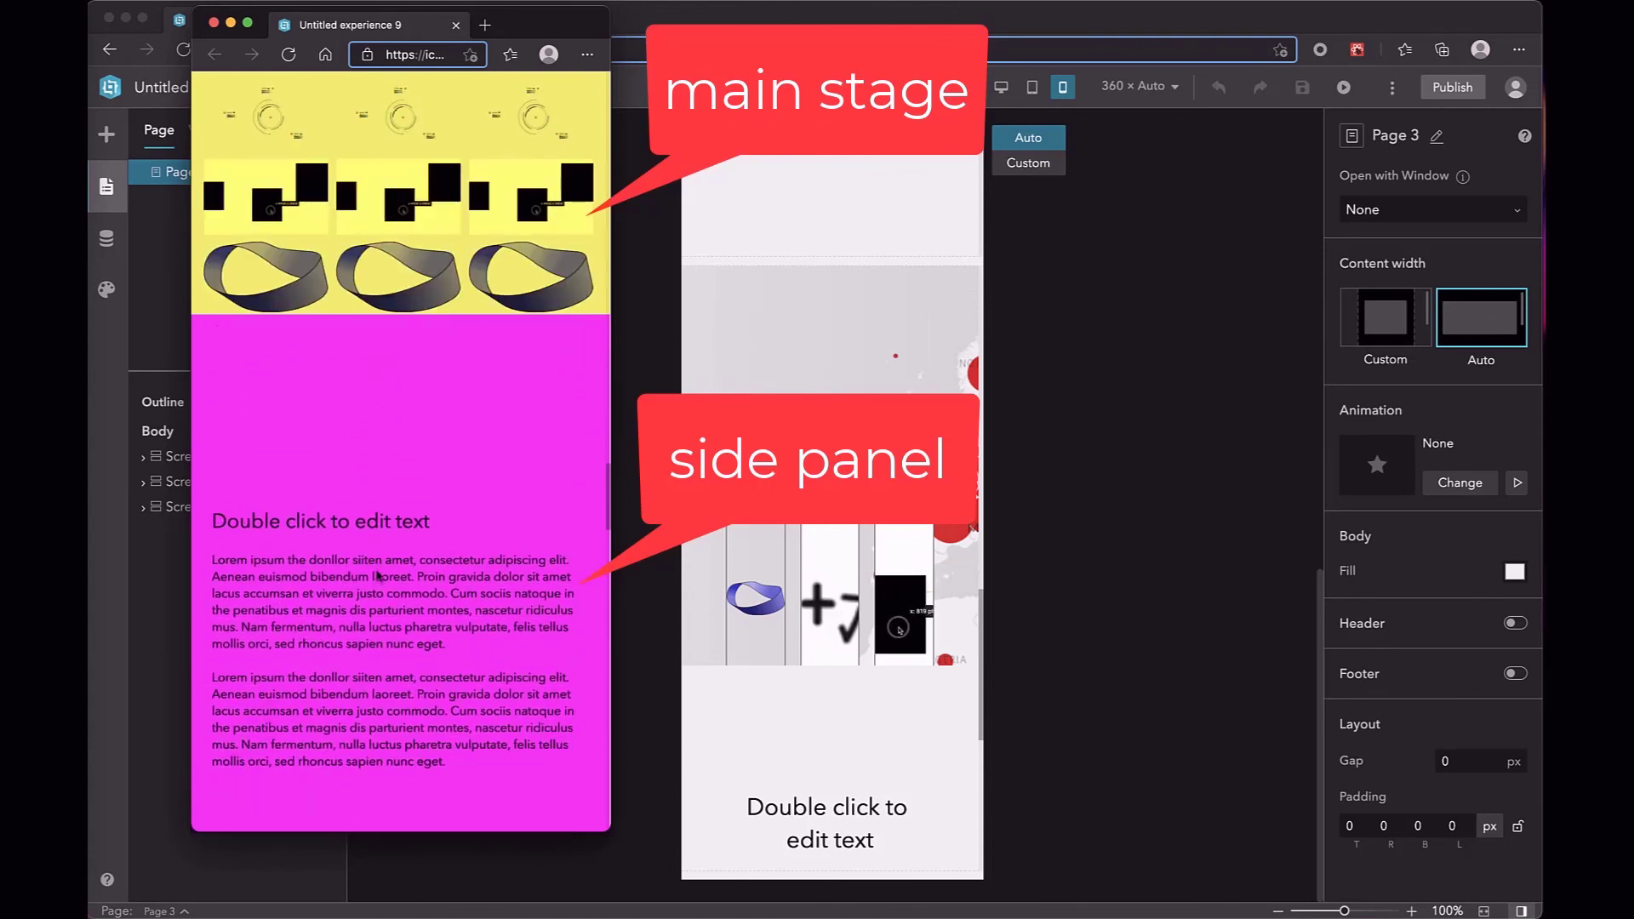
scroll(377, 576, down, 7)
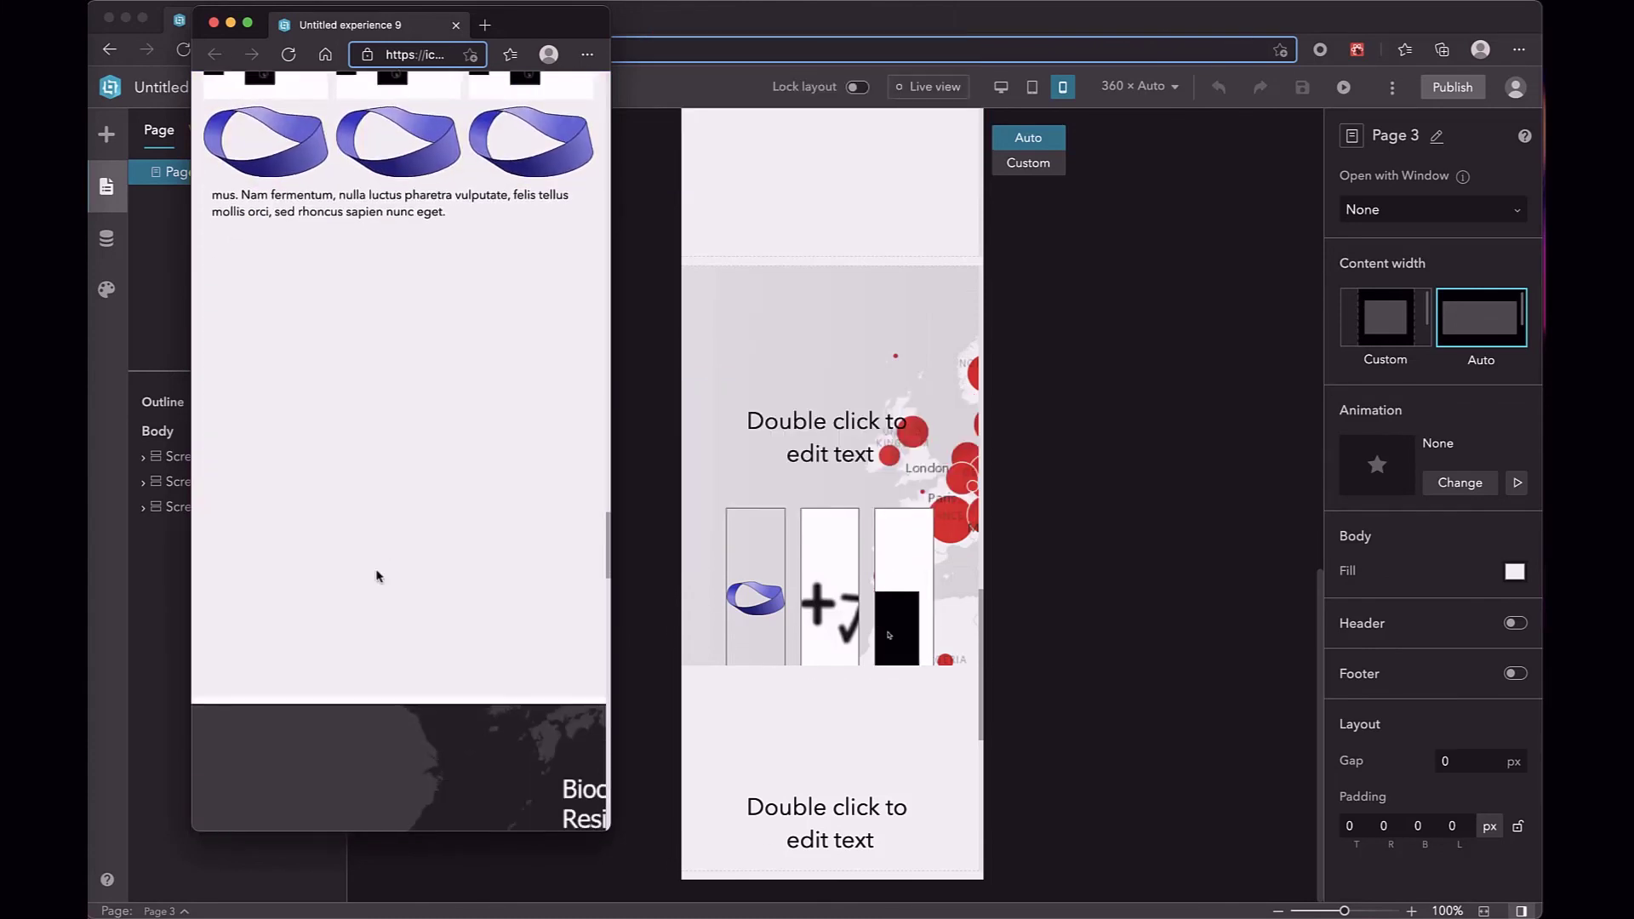
scroll(377, 576, down, 8)
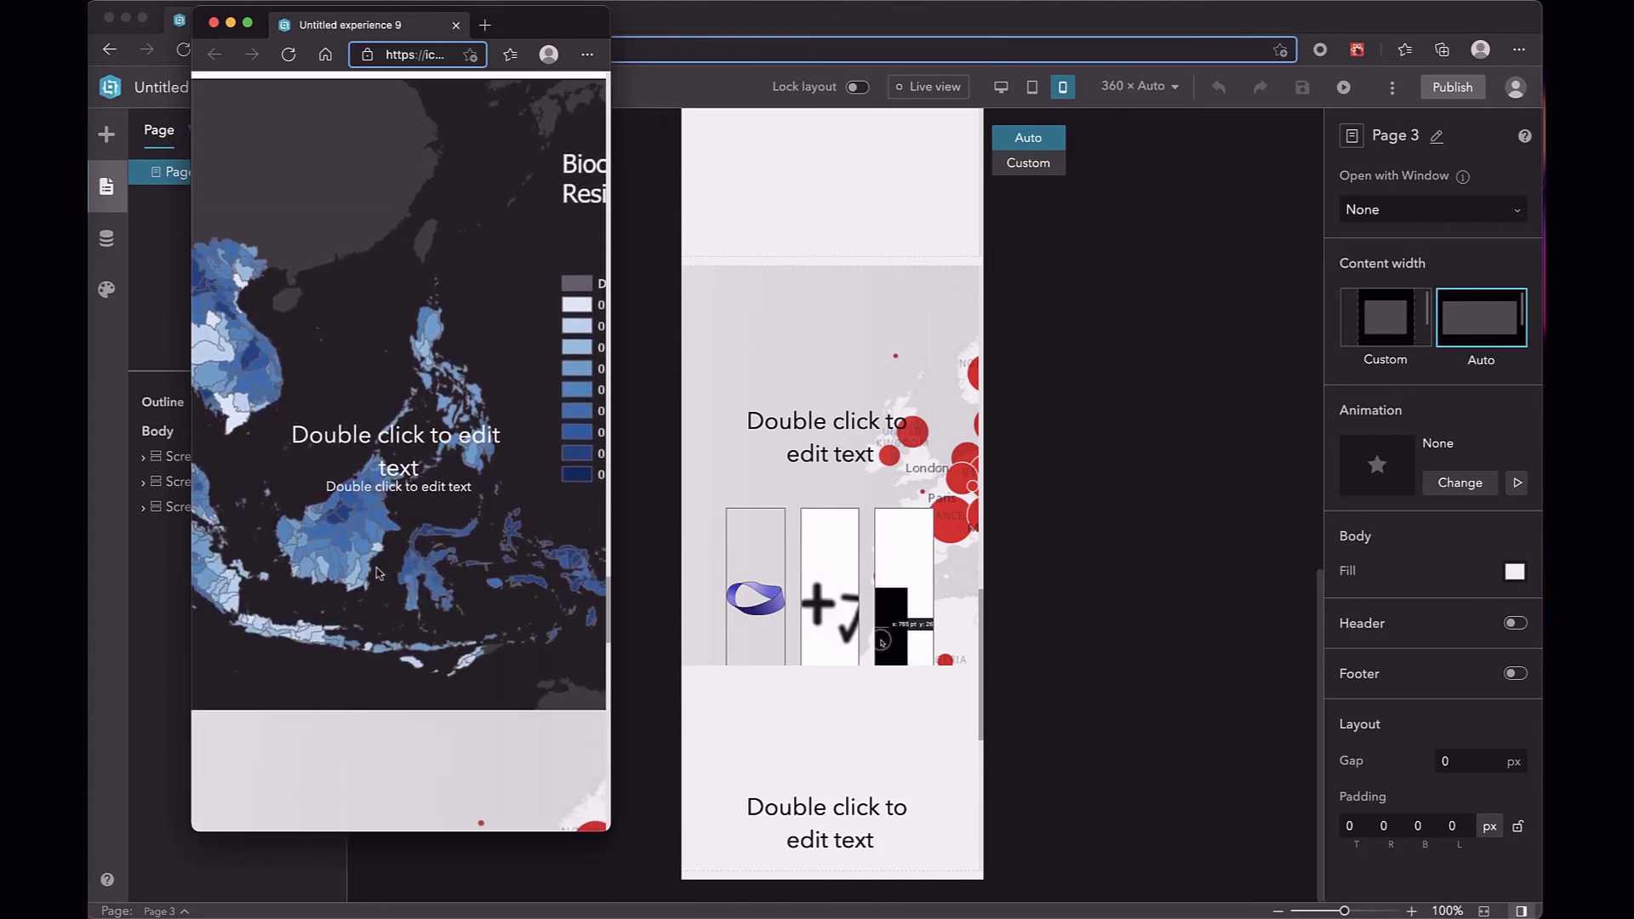
scroll(378, 574, down, 8)
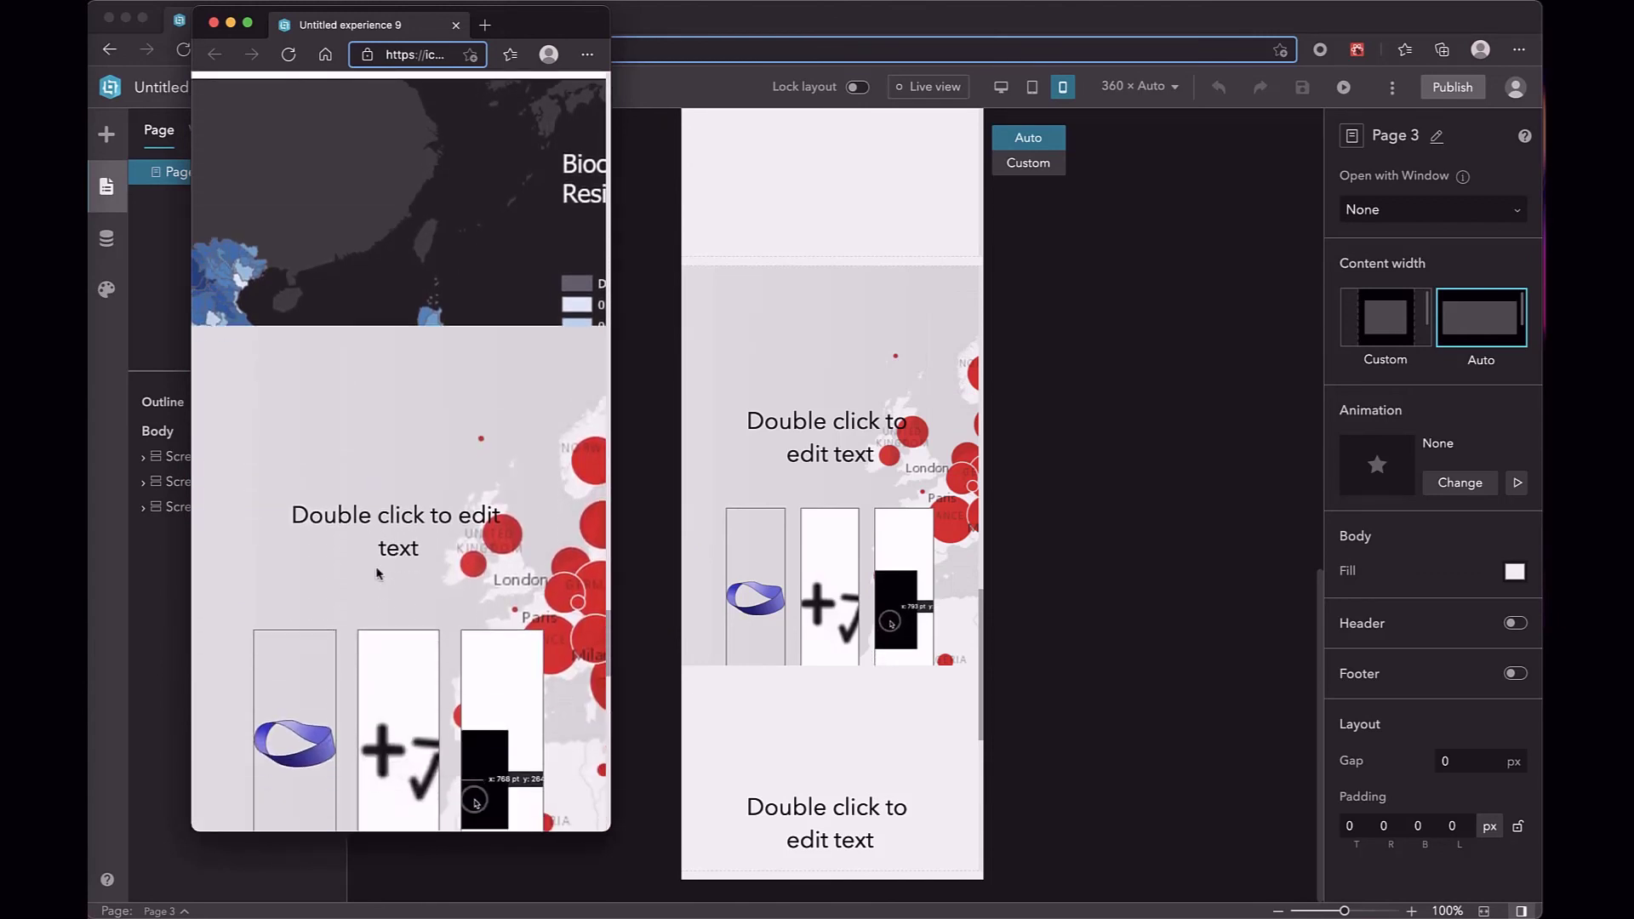
scroll(377, 573, down, 6)
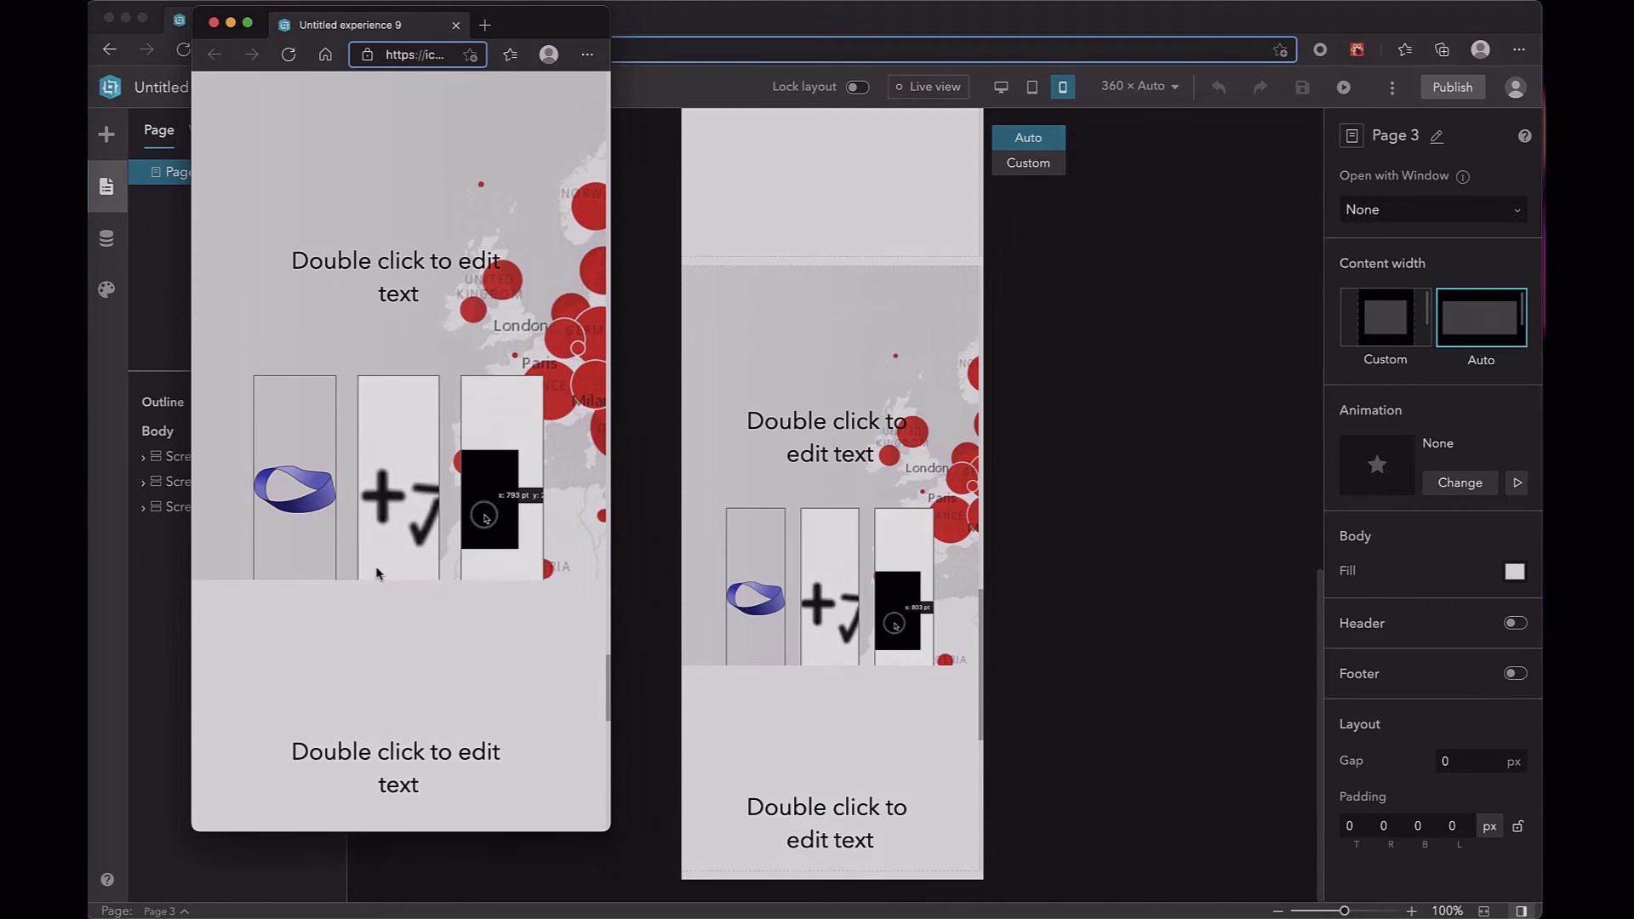